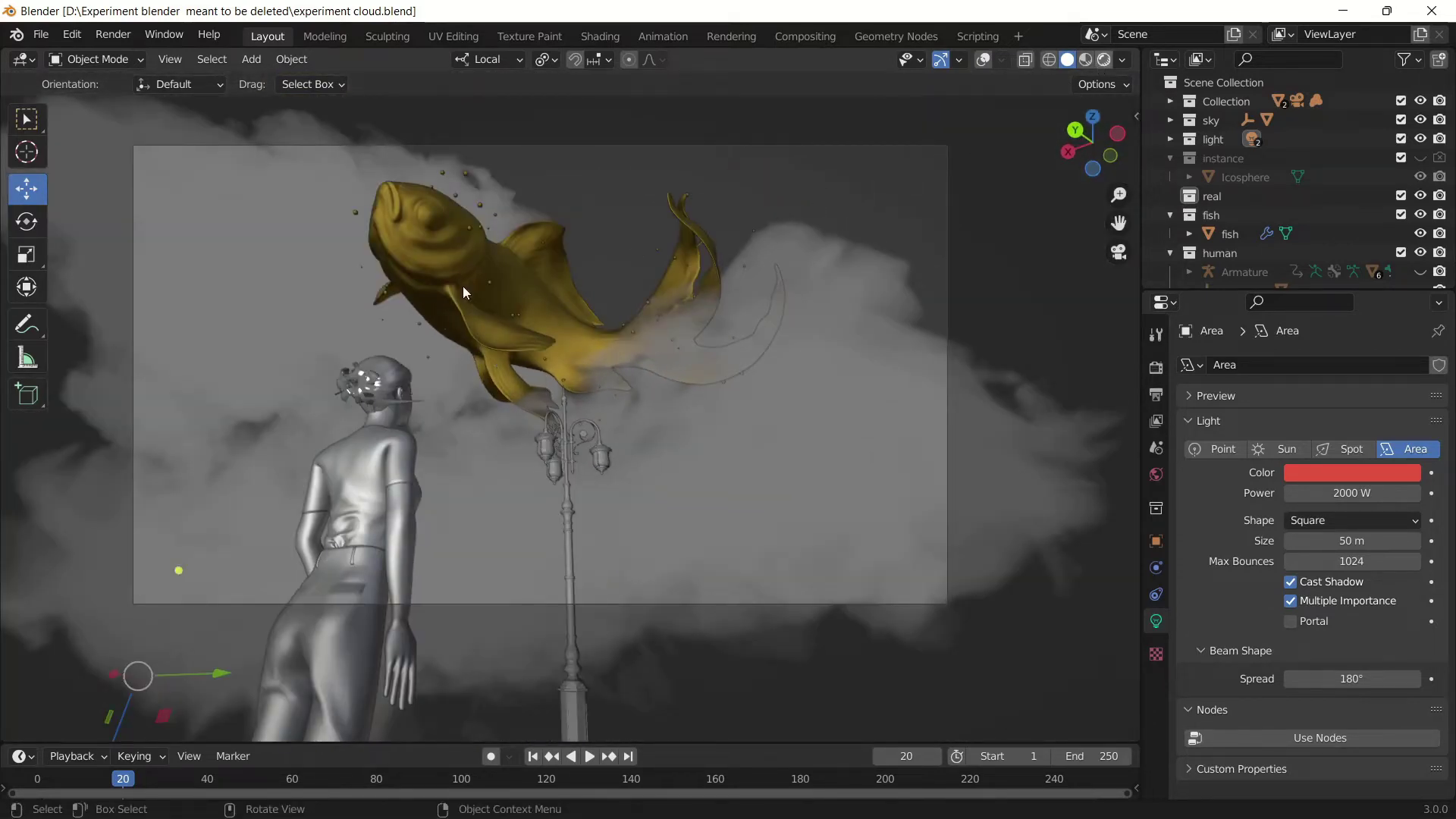
# Switch the viewport to Rendered shading and bring up the File menu's recent files
pyautogui.press('z')
pyautogui.click(874, 174)
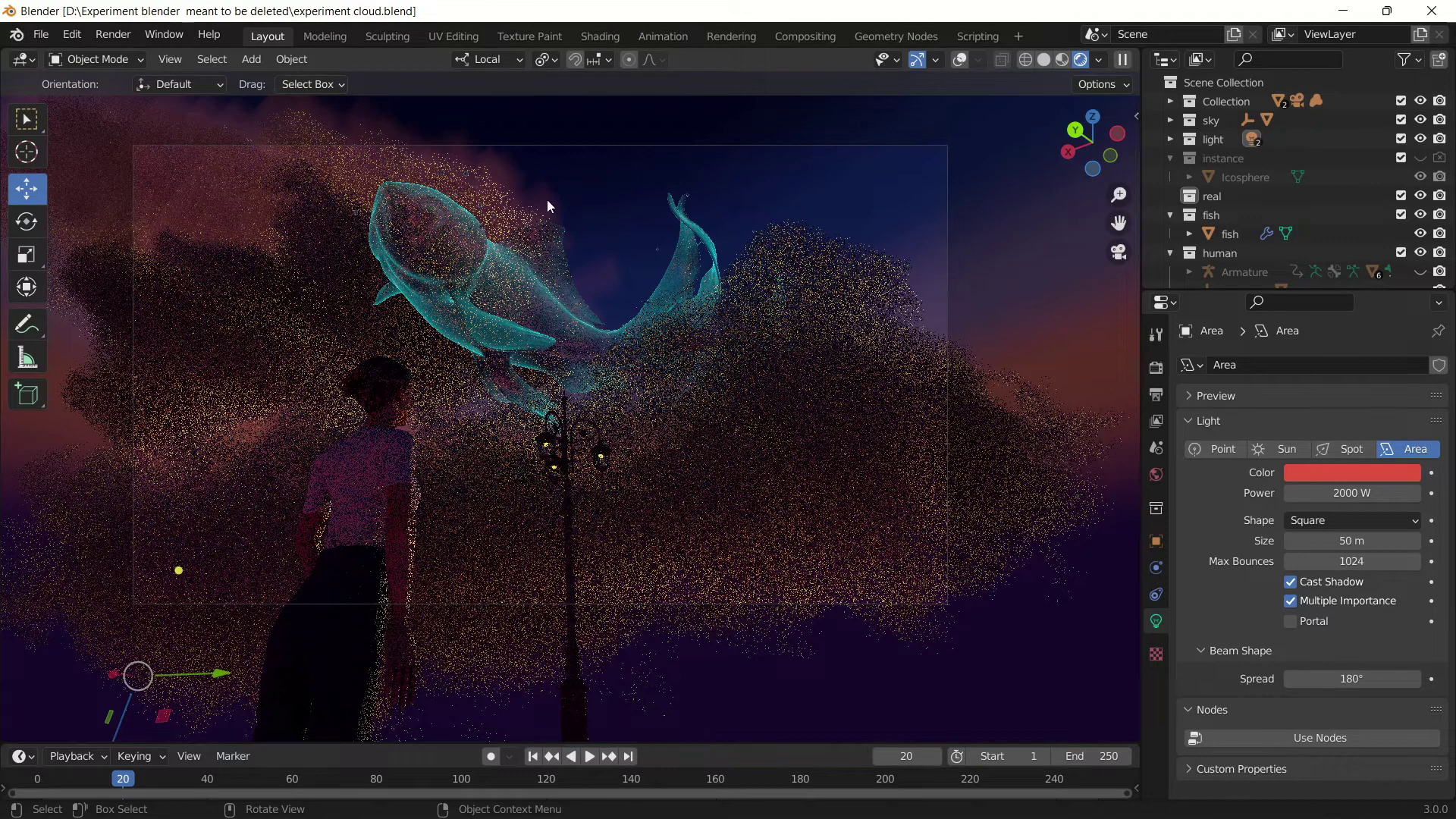
pyautogui.click(40, 35)
# Open cloud tutorial.blend and delete the fish material's Principled BSDF node, leaving only Material Output
pyautogui.moveTo(114, 94)
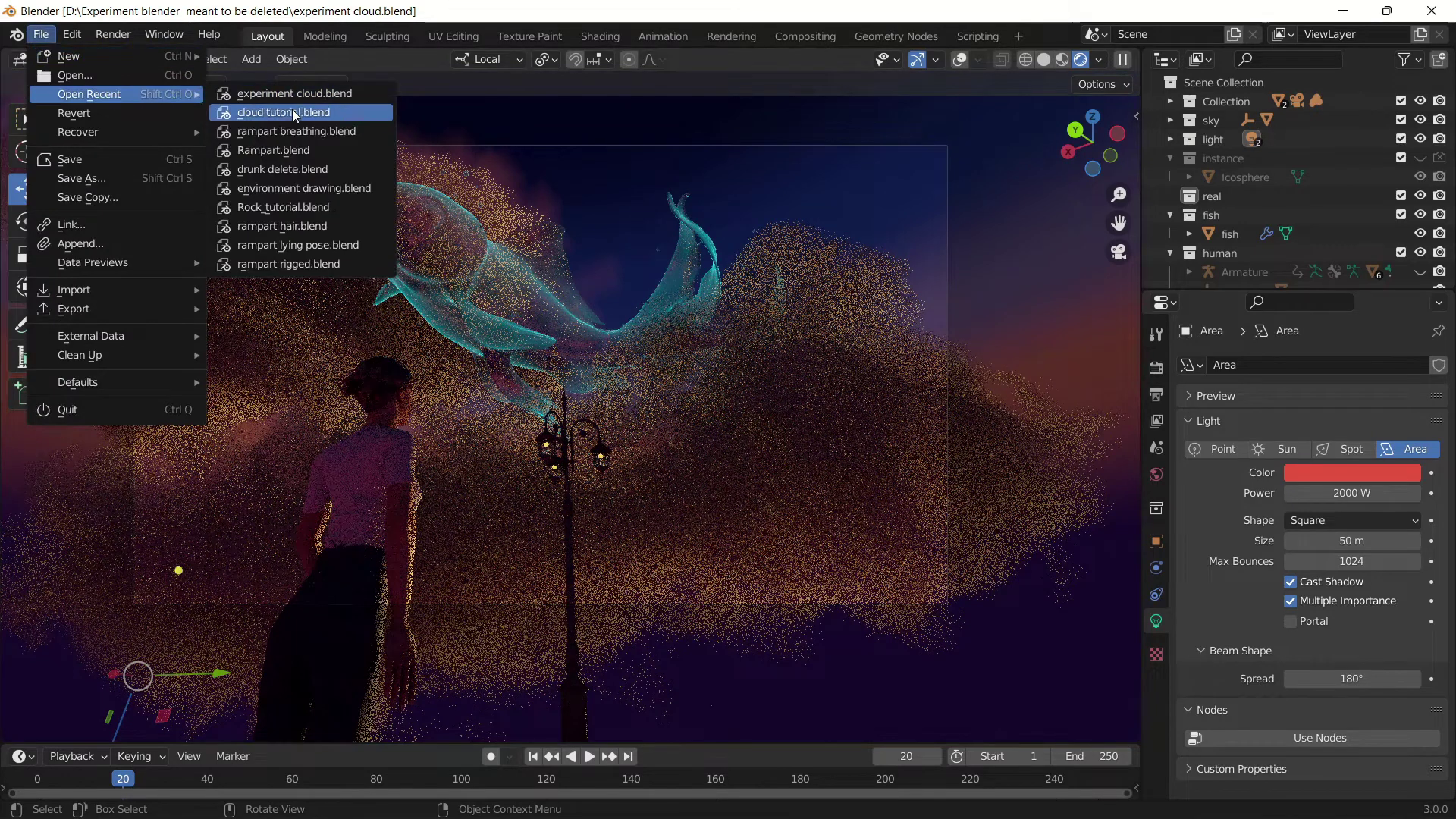
pyautogui.click(295, 116)
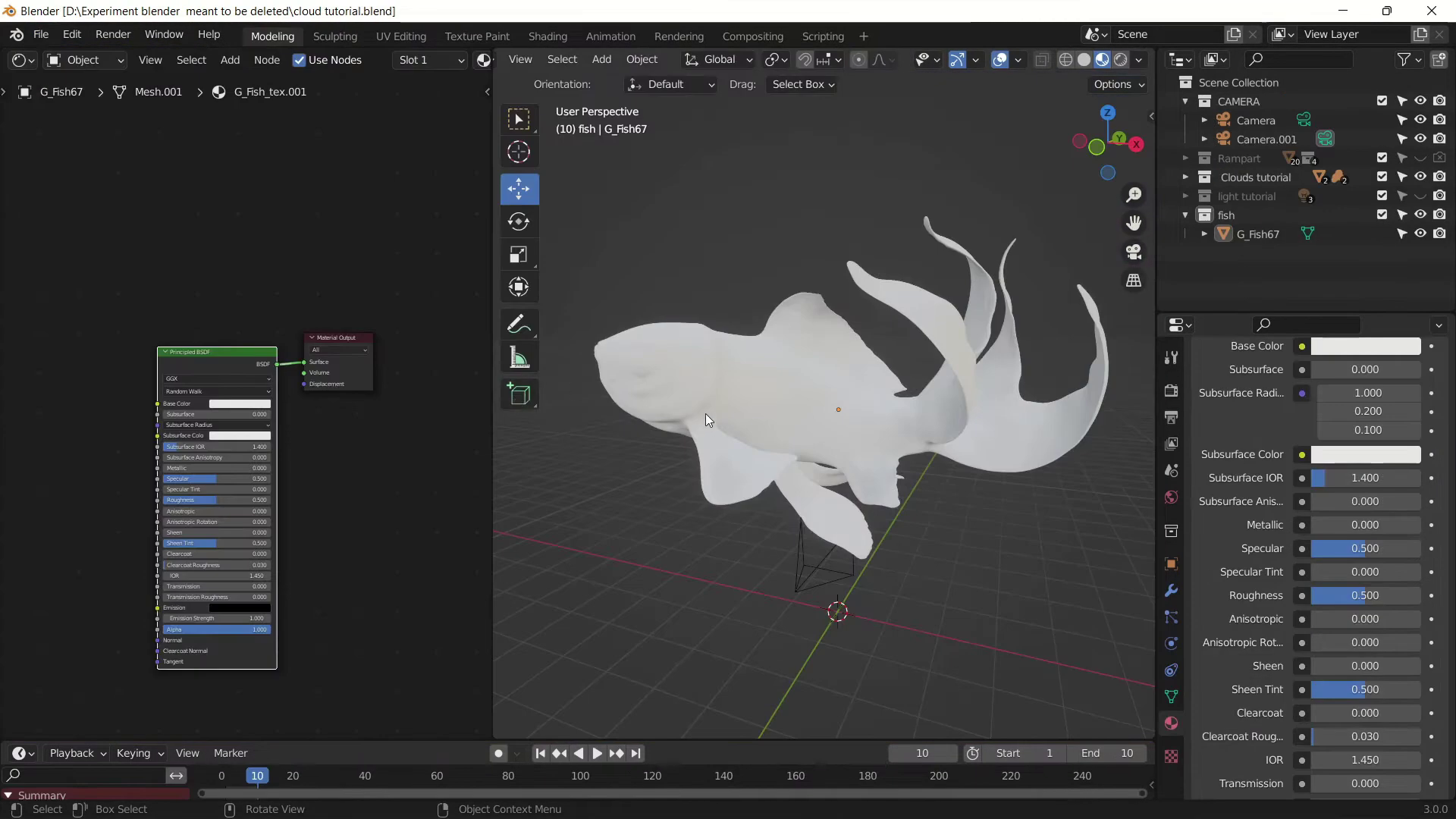
pyautogui.scroll(1, 320, 481)
pyautogui.moveTo(320, 481); pyautogui.dragTo(386, 531, button='middle')
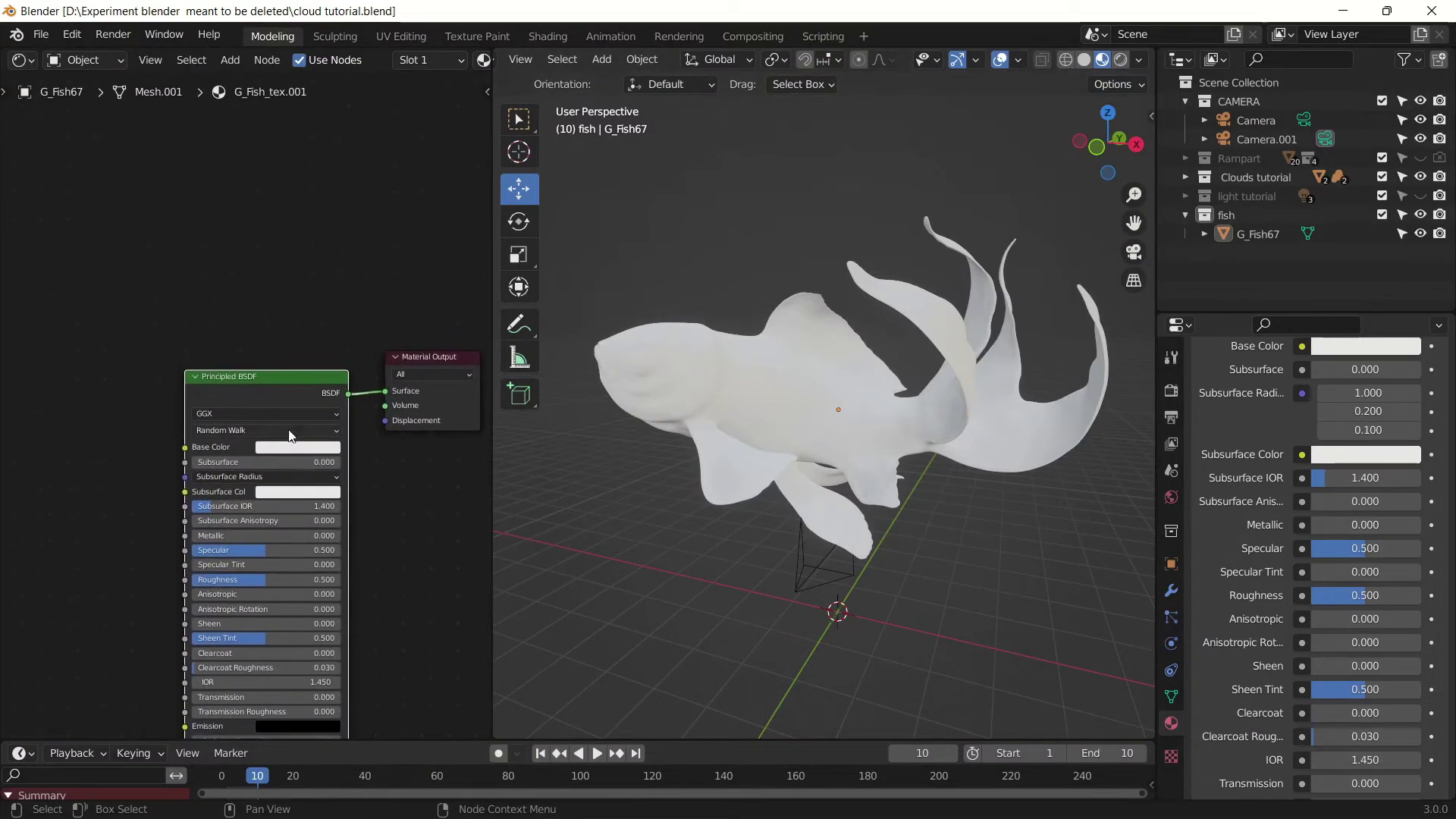
pyautogui.click(282, 380)
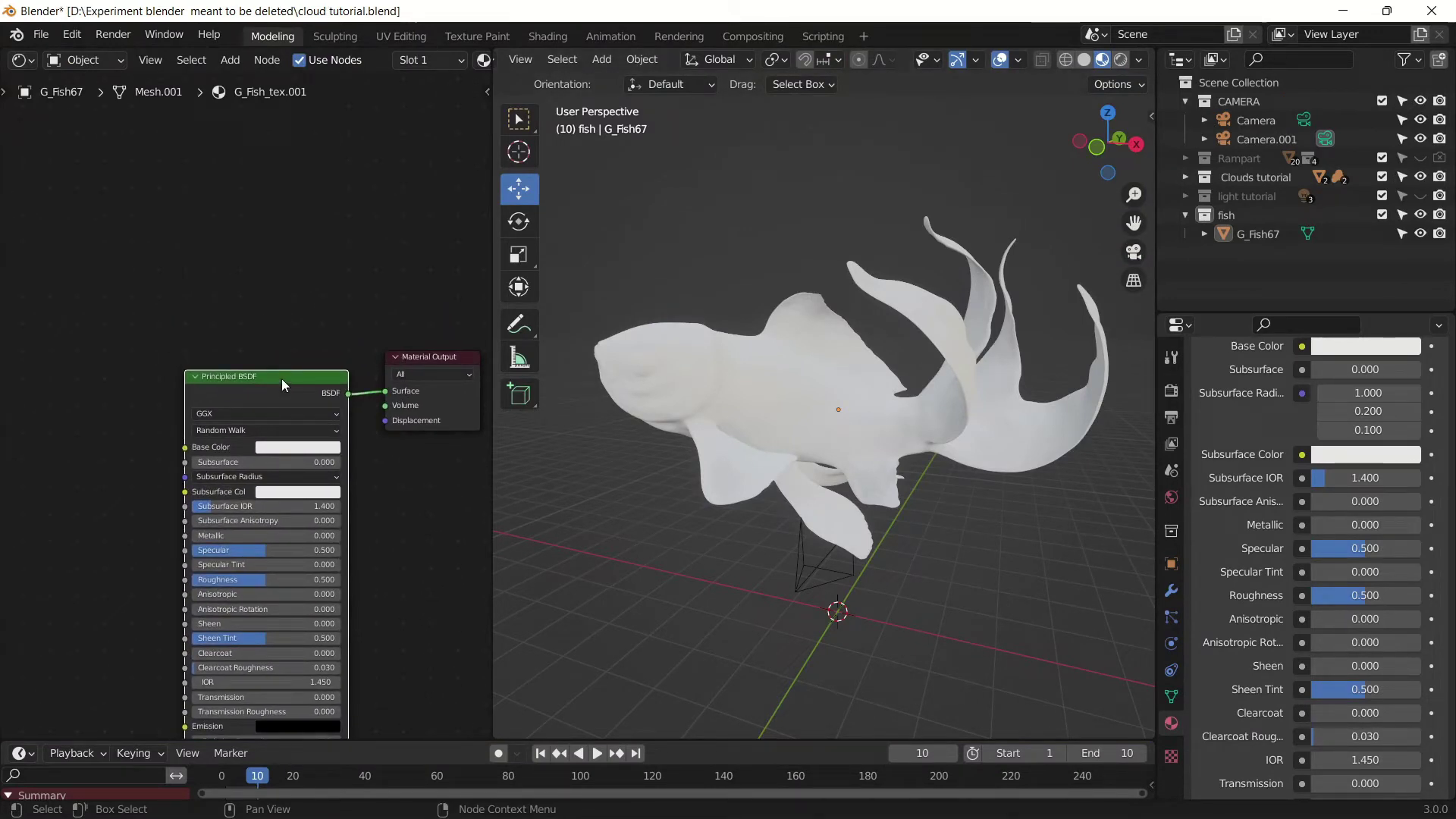
pyautogui.moveTo(280, 379); pyautogui.dragTo(239, 420)
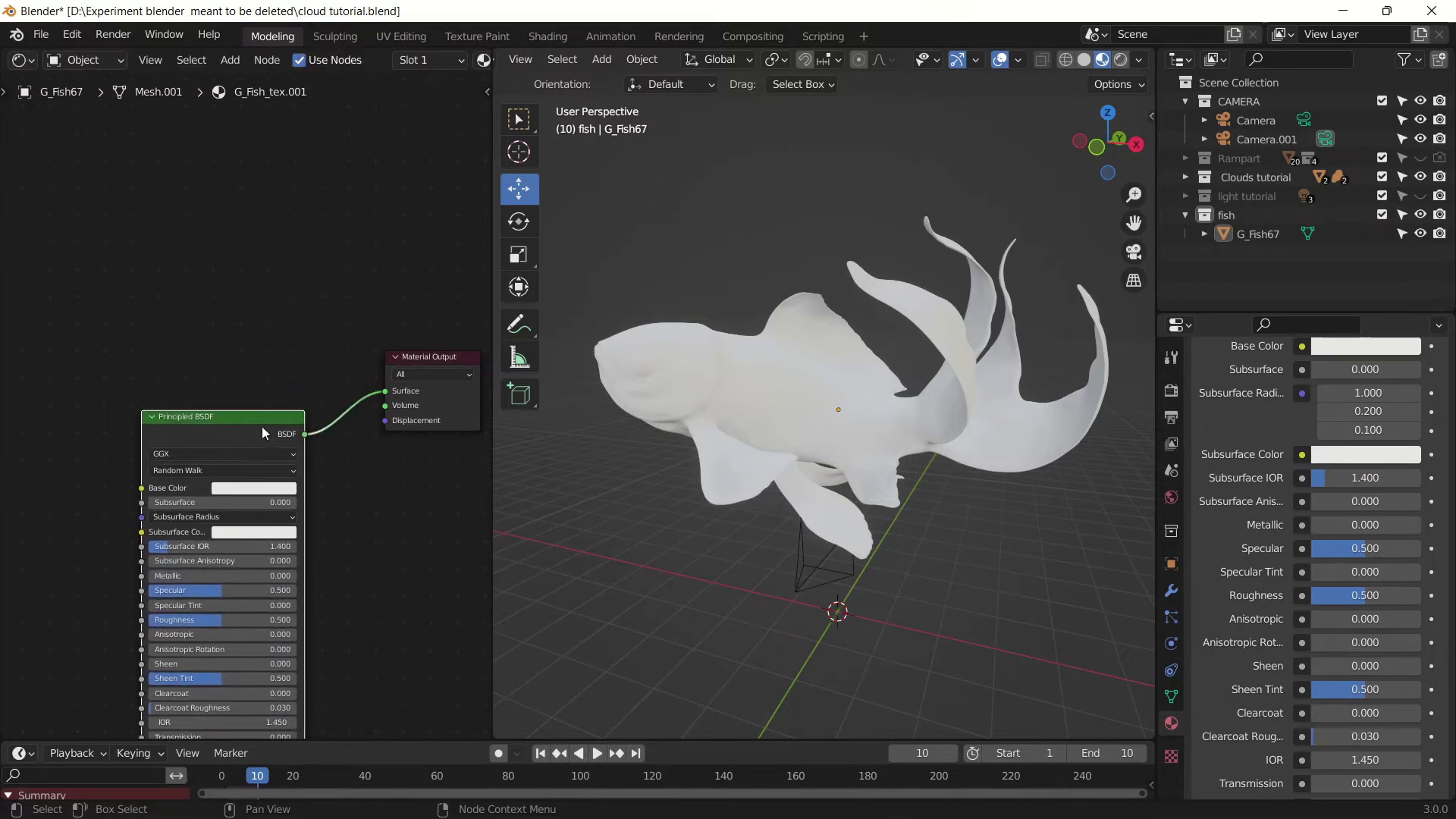
pyautogui.press('x')
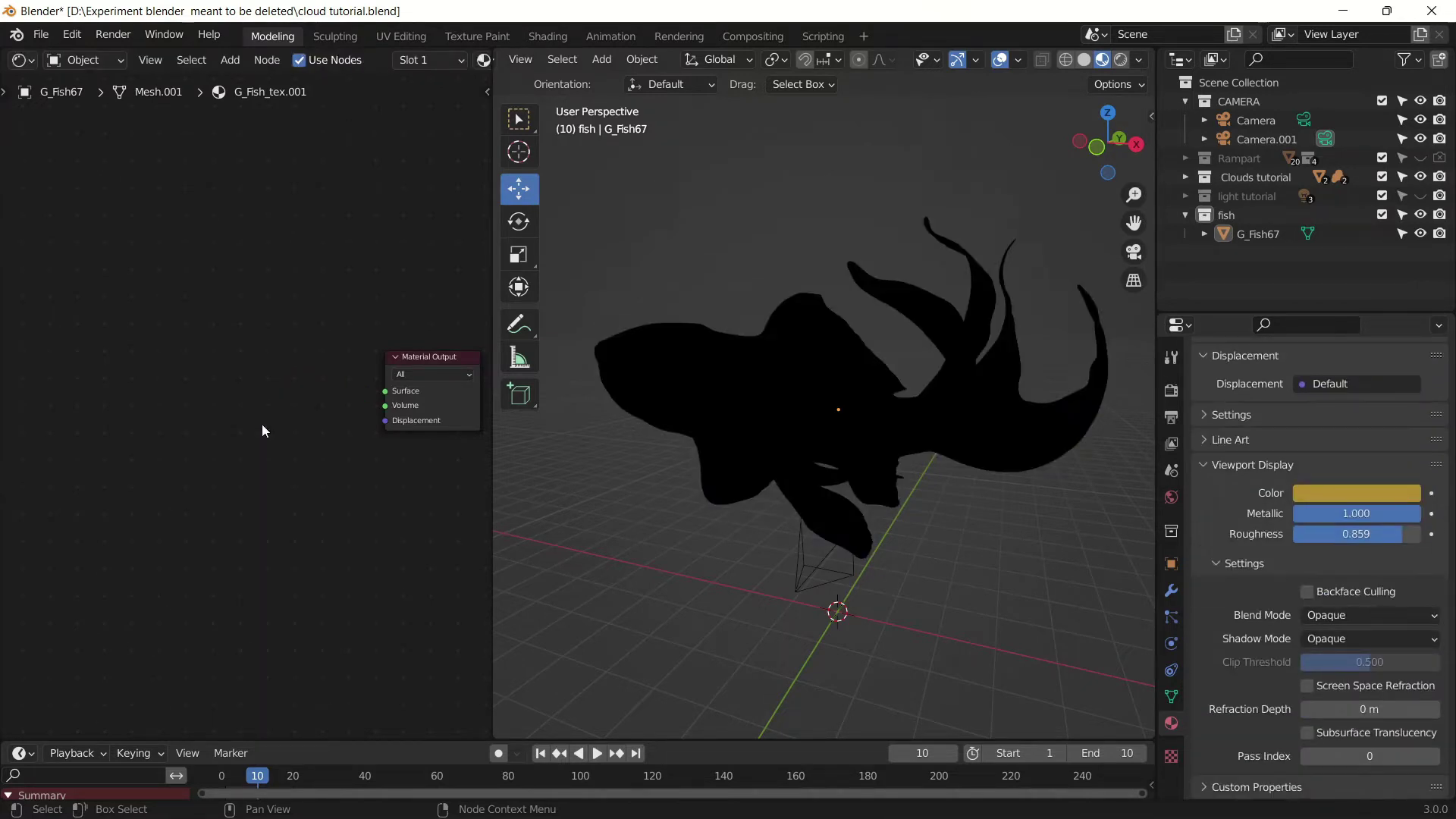
pyautogui.scroll(1, 262, 430)
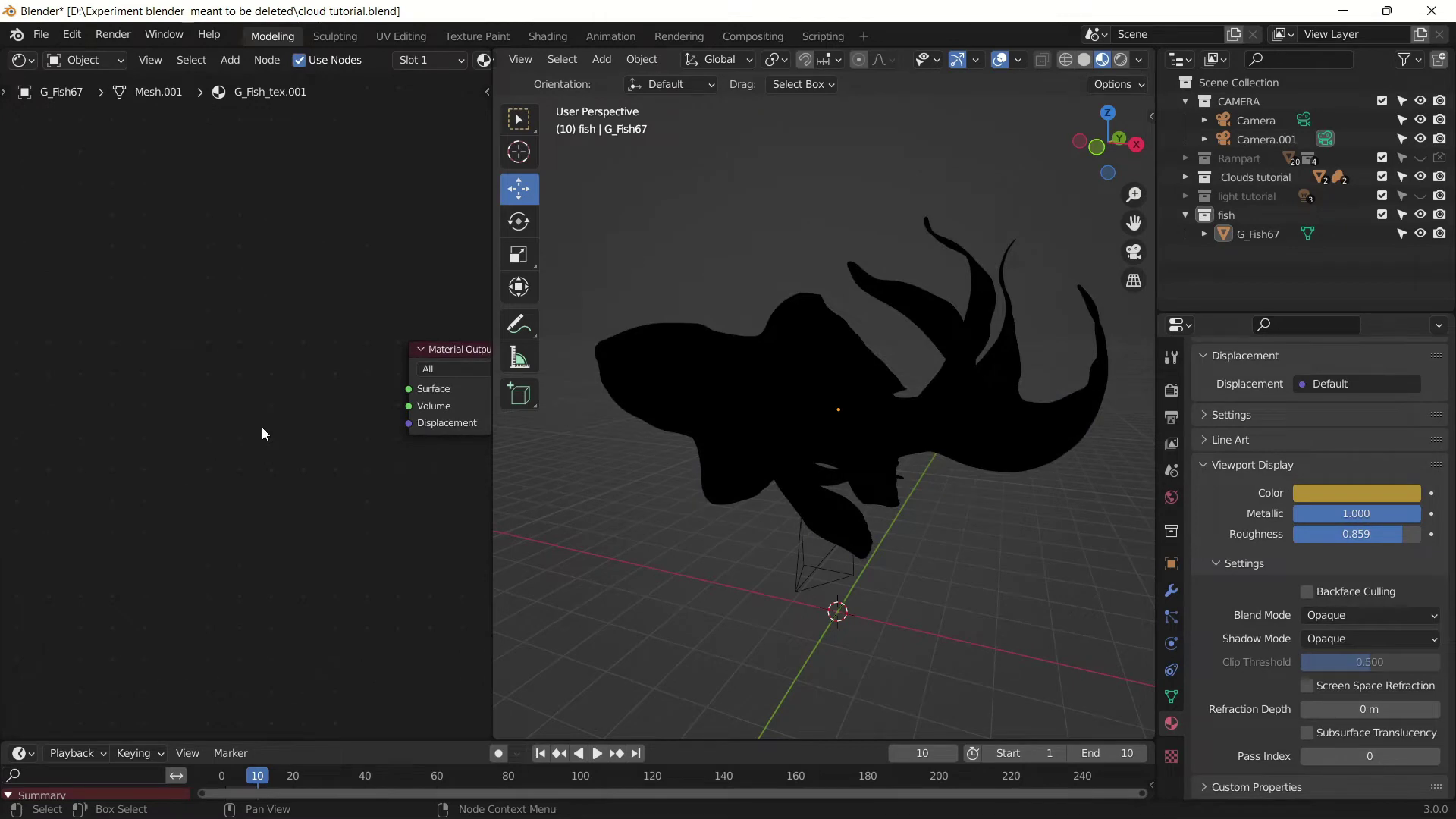
pyautogui.moveTo(262, 428); pyautogui.dragTo(213, 438, button='middle')
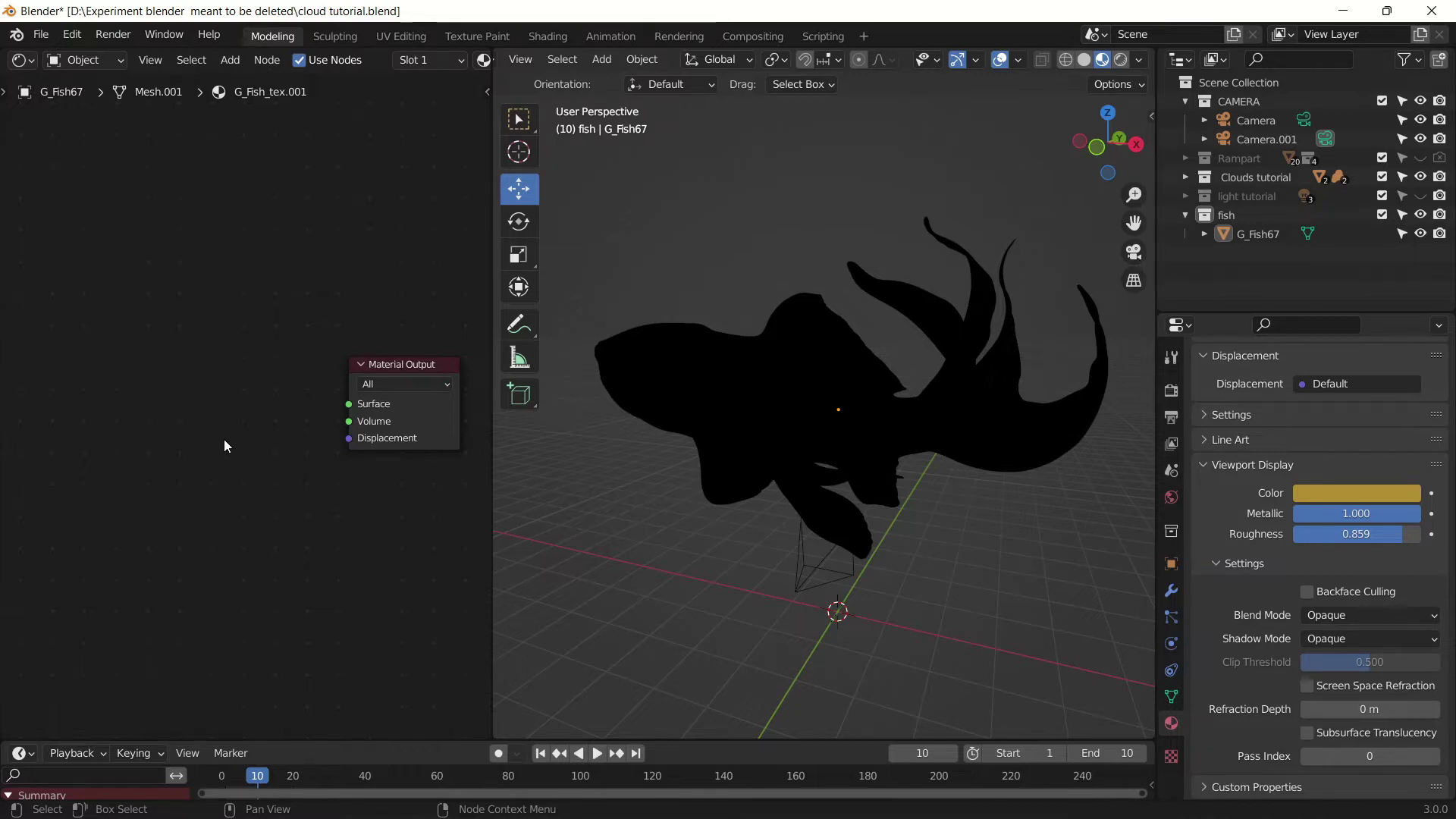
pyautogui.moveTo(612, 435); pyautogui.dragTo(512, 453, button='middle')
# Add a Layer Weight node and connect its Fresnel output to the Material Output Surface
pyautogui.hotkey('shift', 'a')
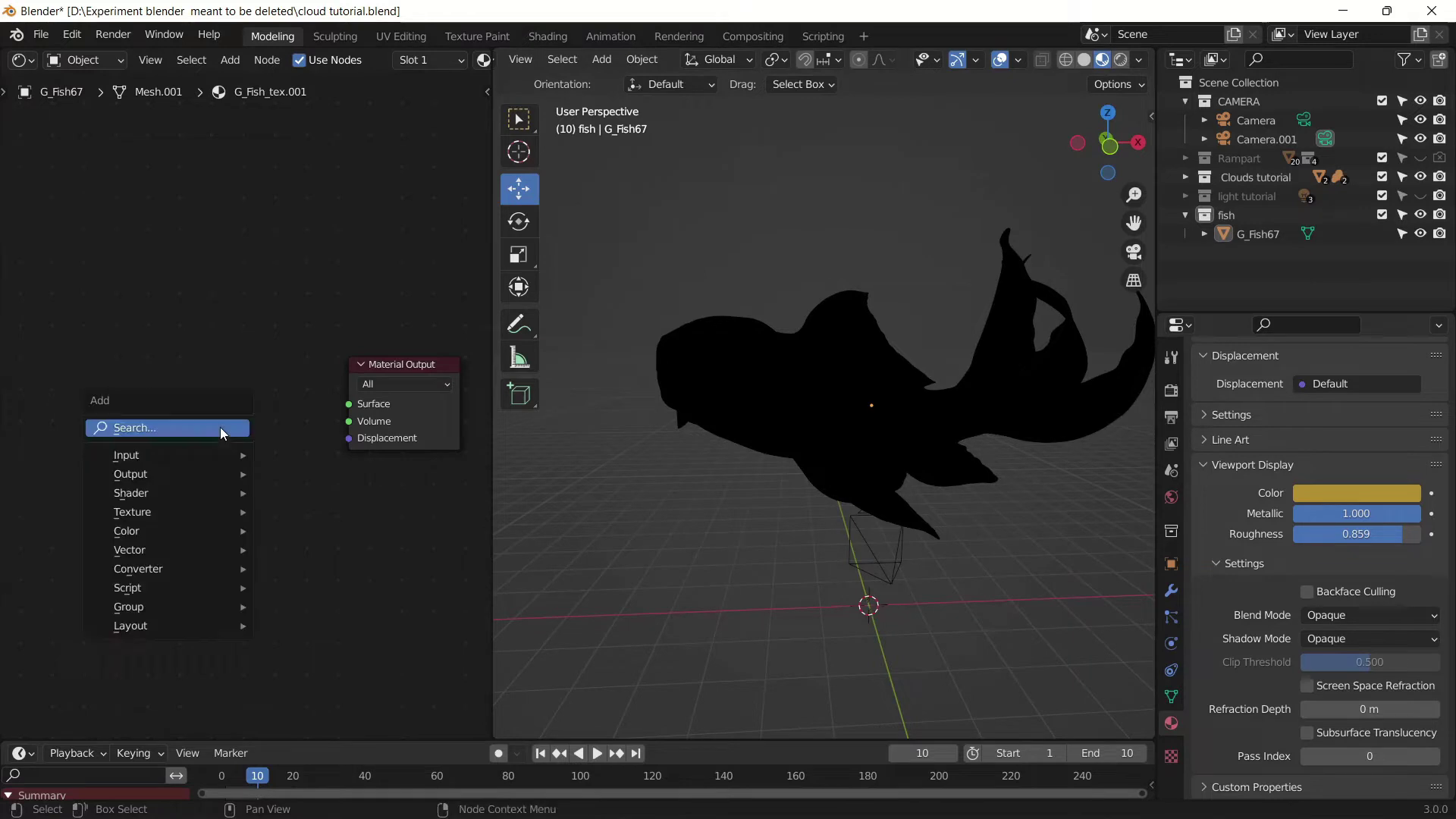
pyautogui.click(220, 426)
pyautogui.write('layer')
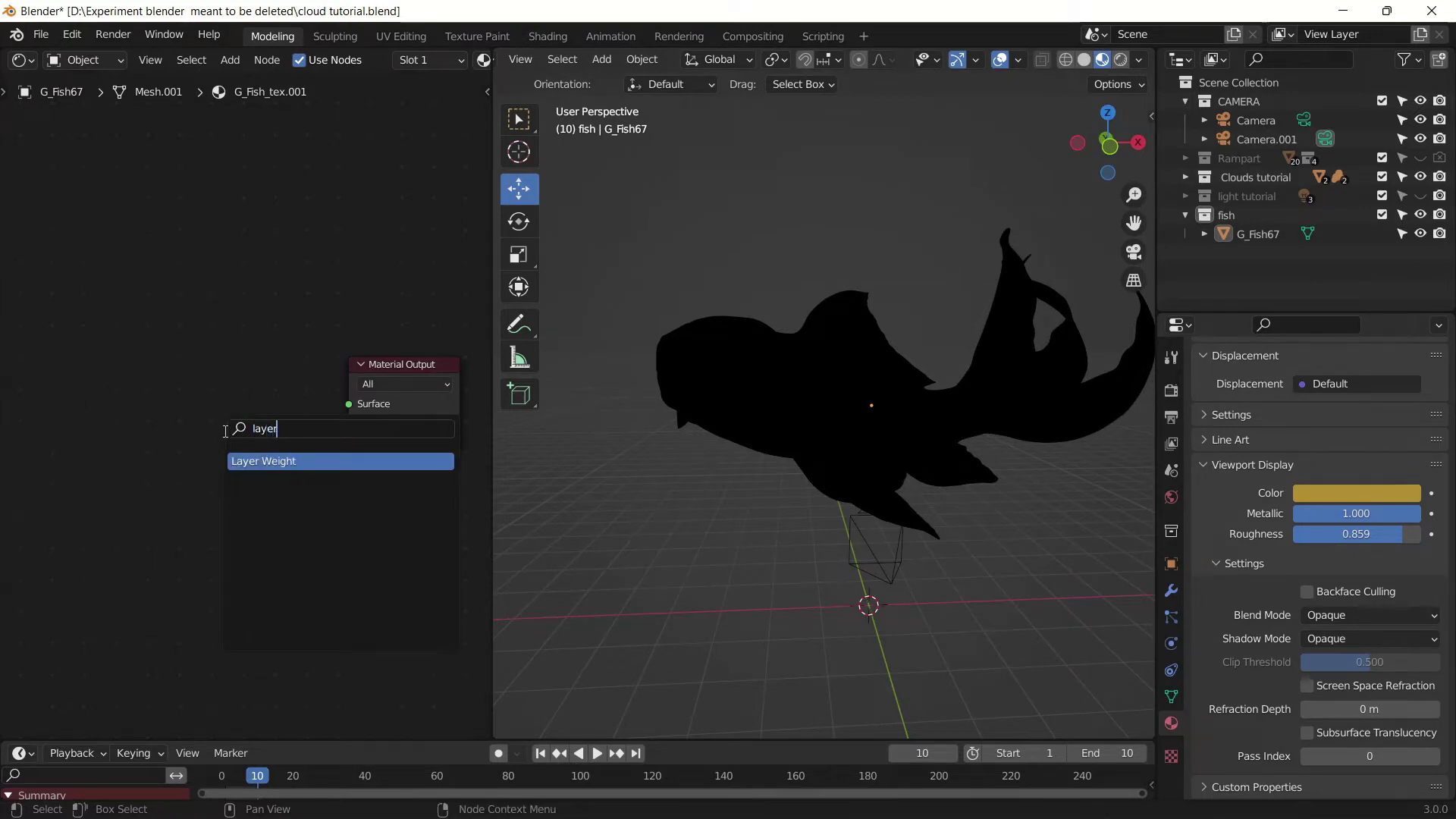
pyautogui.click(264, 460)
pyautogui.click(201, 411)
pyautogui.moveTo(275, 410)
pyautogui.mouseDown()
pyautogui.moveTo(371, 402)
pyautogui.moveTo(293, 433)
pyautogui.mouseUp()
pyautogui.moveTo(236, 389); pyautogui.dragTo(349, 403)
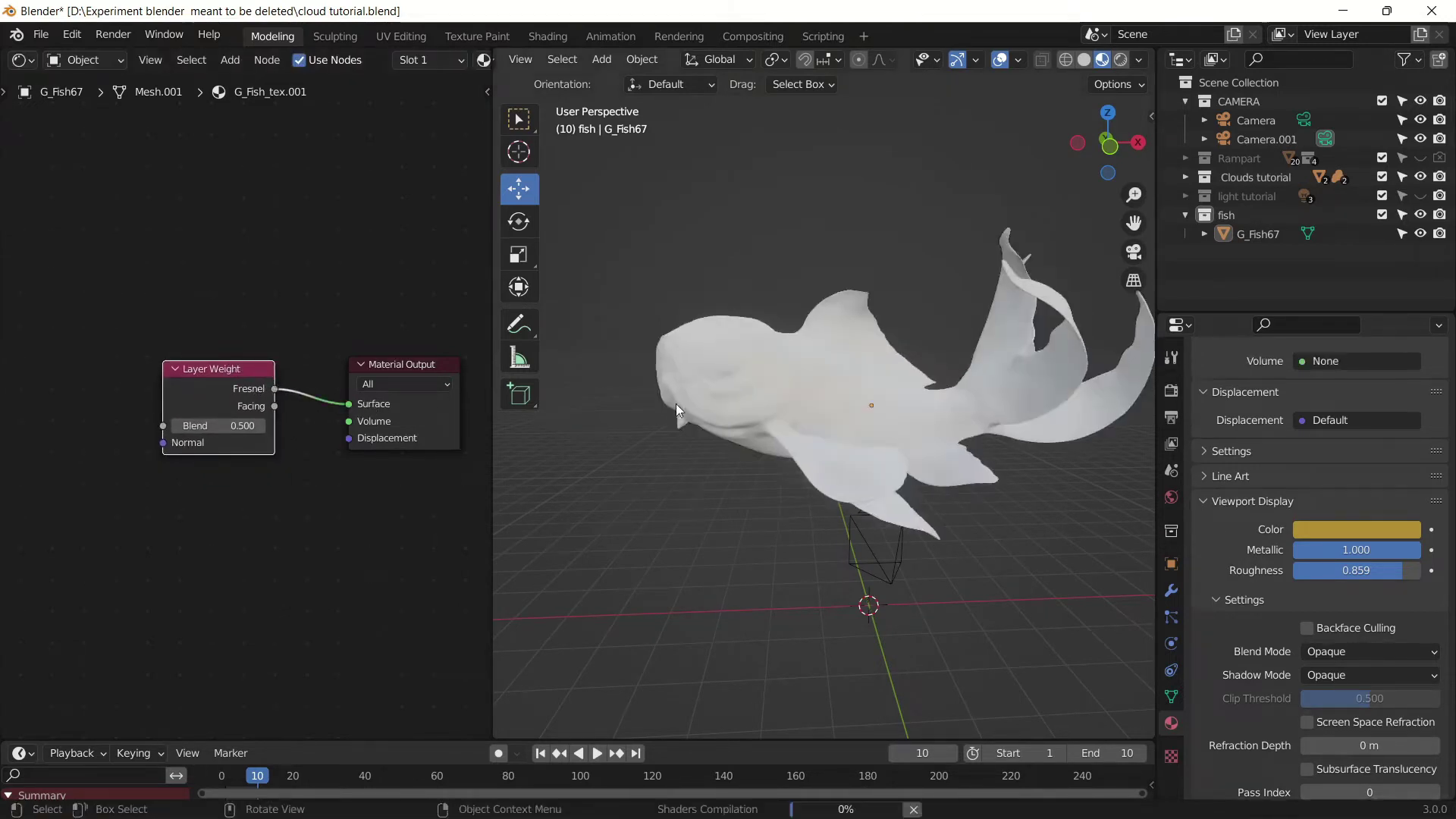
# Compare Facing against Fresnel on the fish, then reconnect Fresnel to Surface
pyautogui.moveTo(789, 444)
pyautogui.mouseDown(button='middle')
pyautogui.moveTo(836, 461)
pyautogui.moveTo(749, 457)
pyautogui.moveTo(823, 461)
pyautogui.moveTo(786, 431)
pyautogui.moveTo(870, 442)
pyautogui.moveTo(888, 529)
pyautogui.moveTo(807, 486)
pyautogui.moveTo(831, 513)
pyautogui.moveTo(859, 433)
pyautogui.moveTo(688, 438)
pyautogui.moveTo(781, 438)
pyautogui.moveTo(703, 426)
pyautogui.moveTo(770, 425)
pyautogui.mouseUp(button='middle')
pyautogui.moveTo(274, 406)
pyautogui.mouseDown()
pyautogui.moveTo(297, 423)
pyautogui.moveTo(348, 404)
pyautogui.mouseUp()
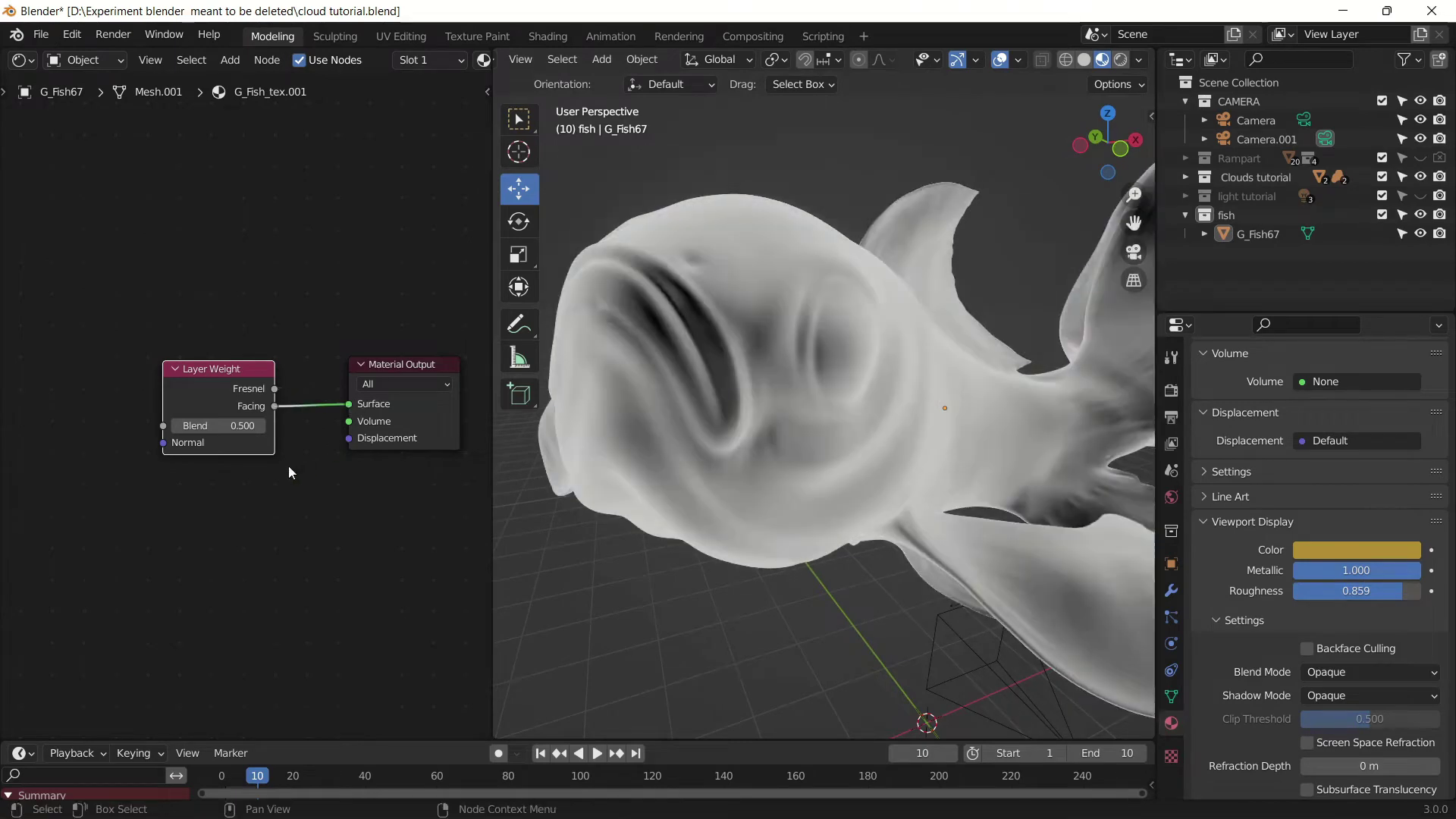
pyautogui.moveTo(798, 470); pyautogui.dragTo(778, 429, button='middle')
pyautogui.scroll(-6, 734, 487)
pyautogui.scroll(5, 780, 434)
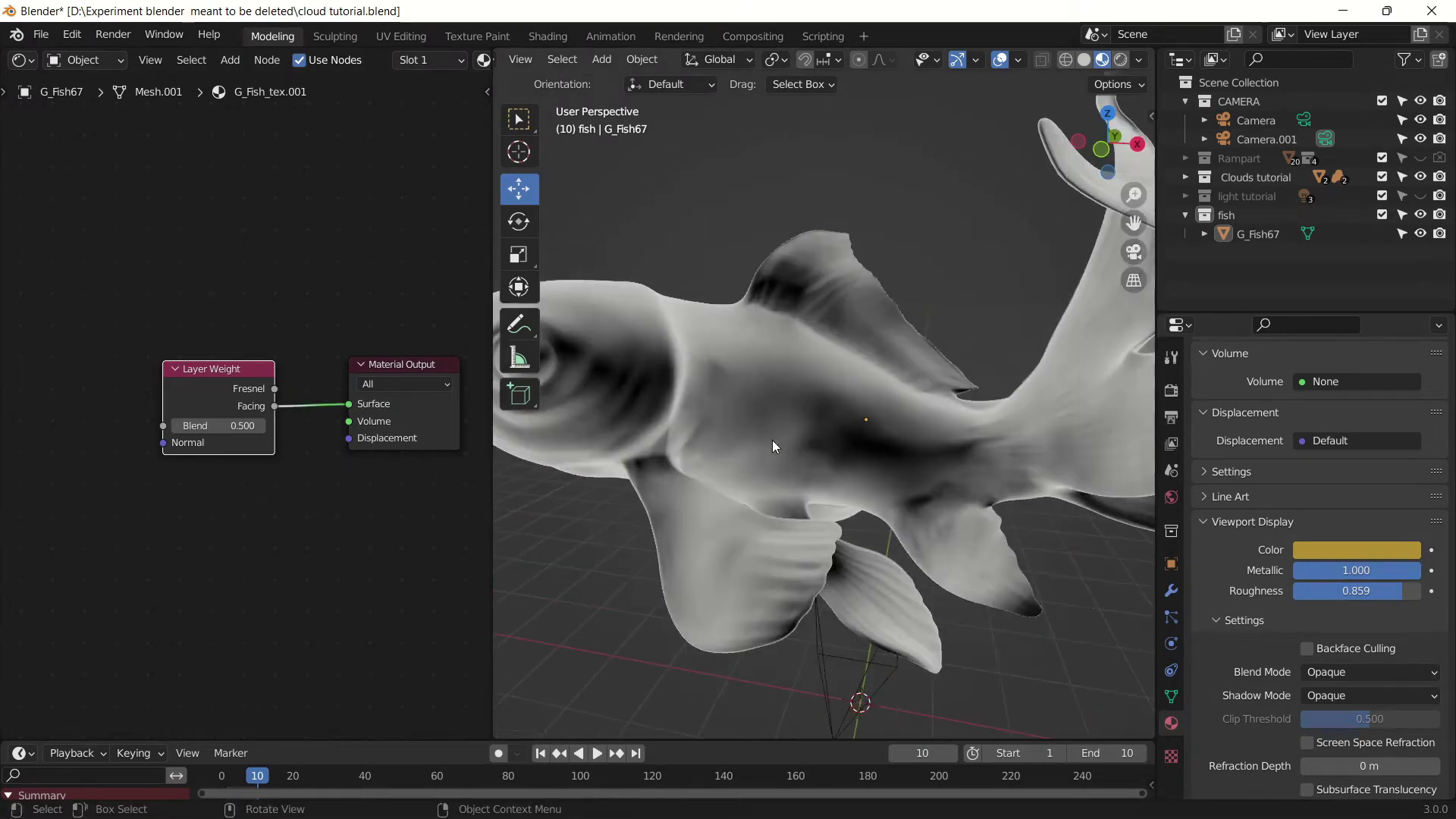
pyautogui.moveTo(860, 453); pyautogui.dragTo(688, 481, button='middle')
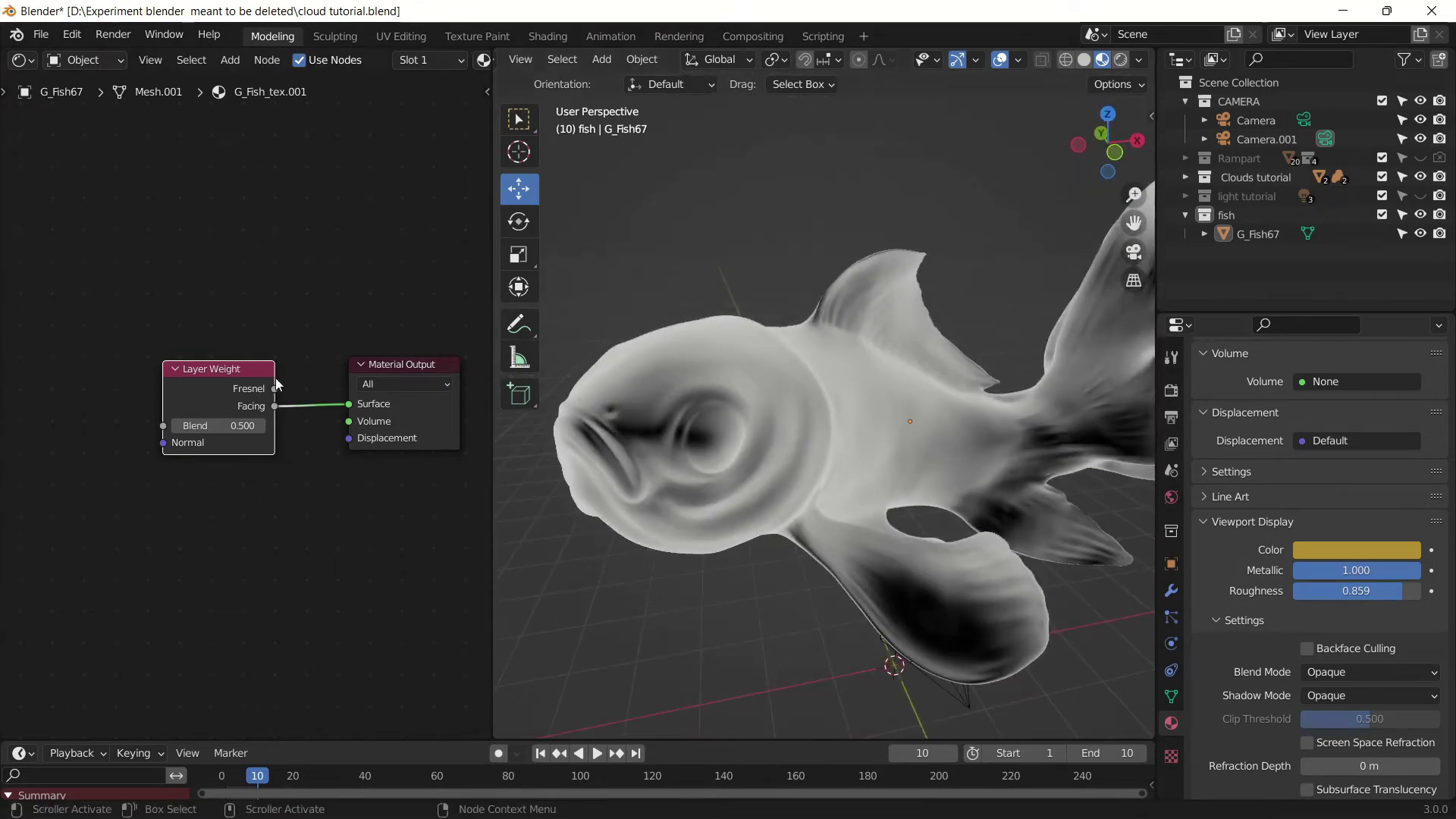
pyautogui.moveTo(275, 382); pyautogui.dragTo(364, 403)
pyautogui.moveTo(861, 476); pyautogui.dragTo(877, 452, button='middle')
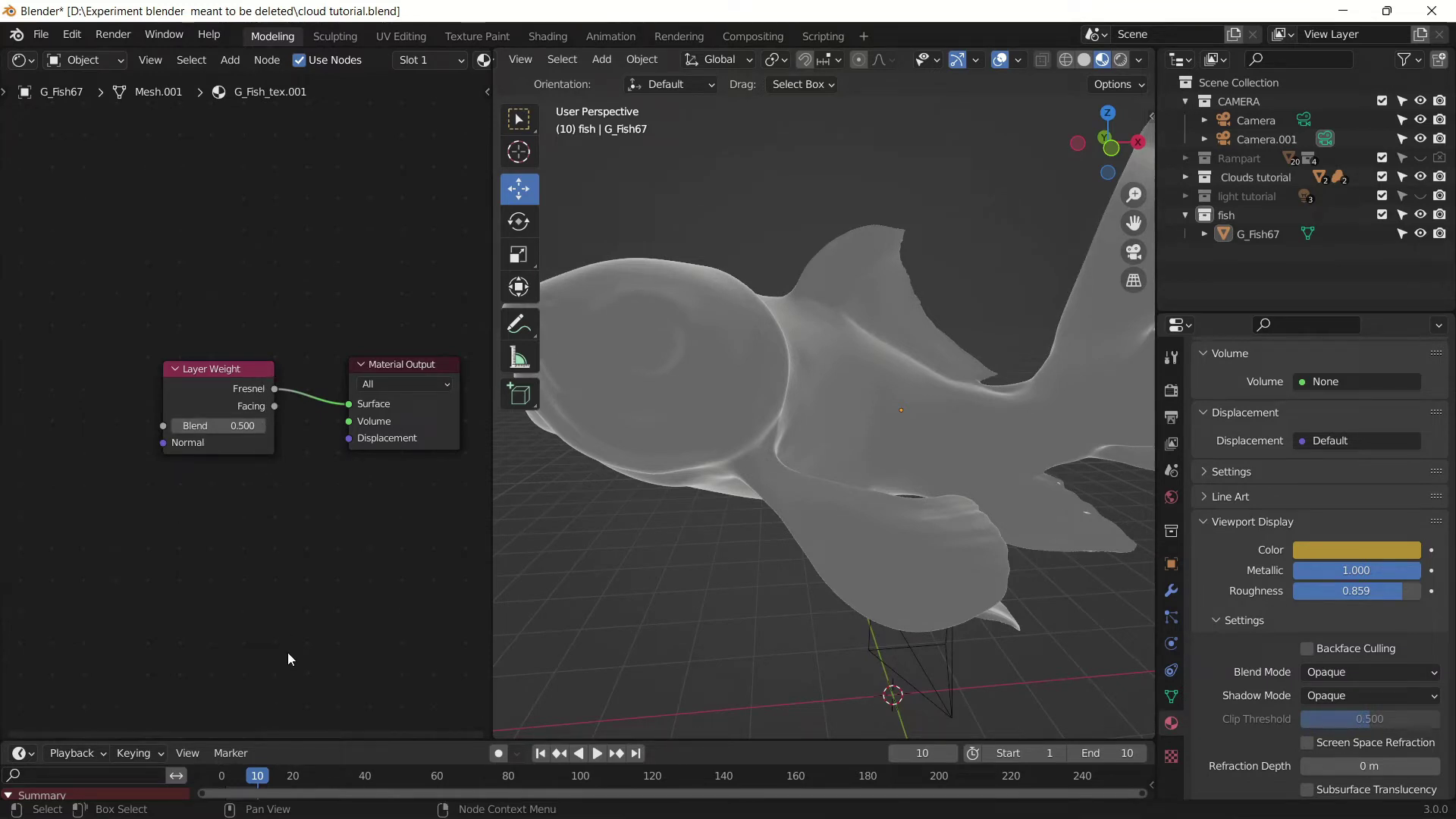
# Insert a Math Add node into the Fresnel-to-Surface link
pyautogui.hotkey('shift', 'a')
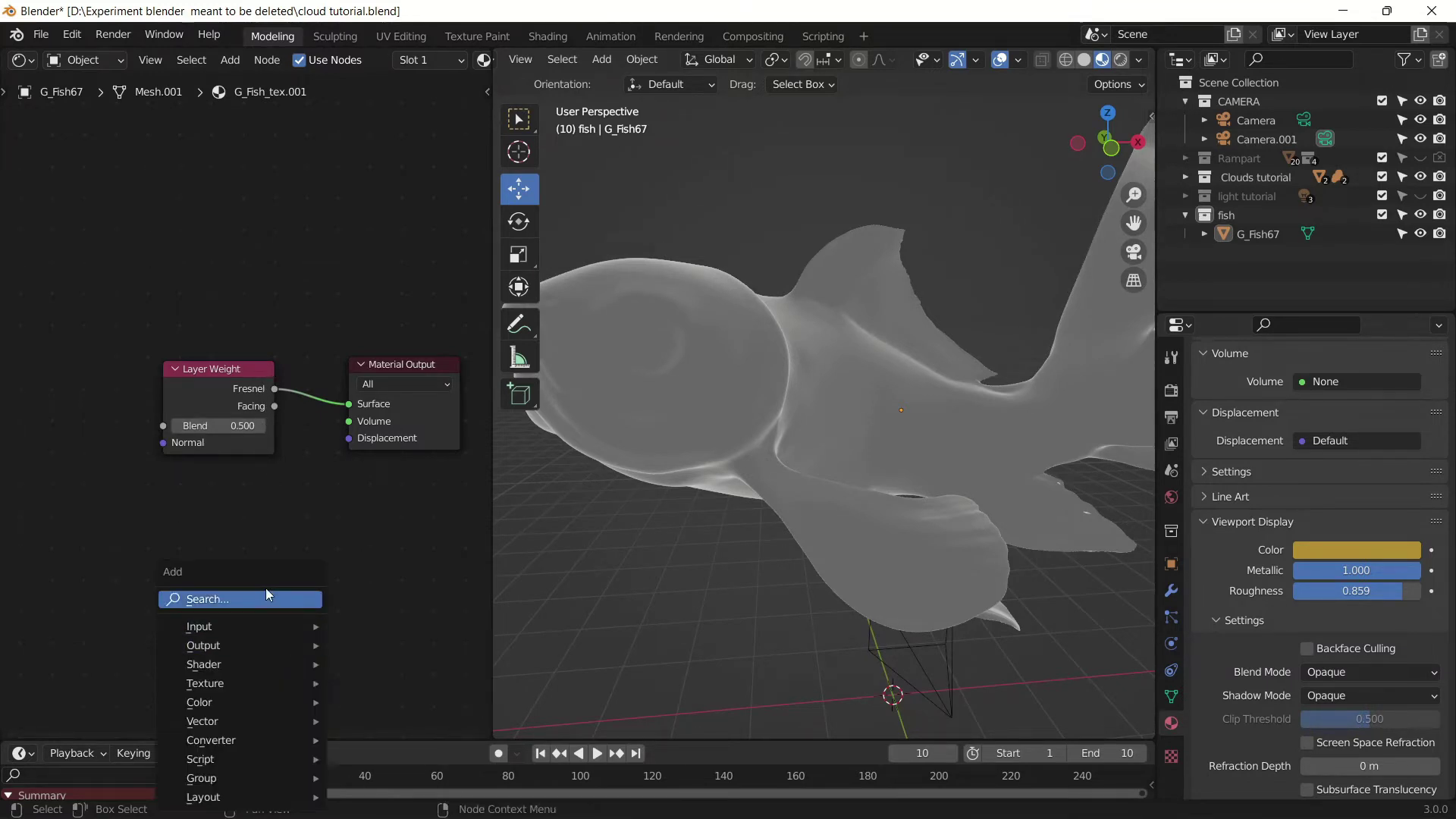
pyautogui.click(266, 592)
pyautogui.write('math')
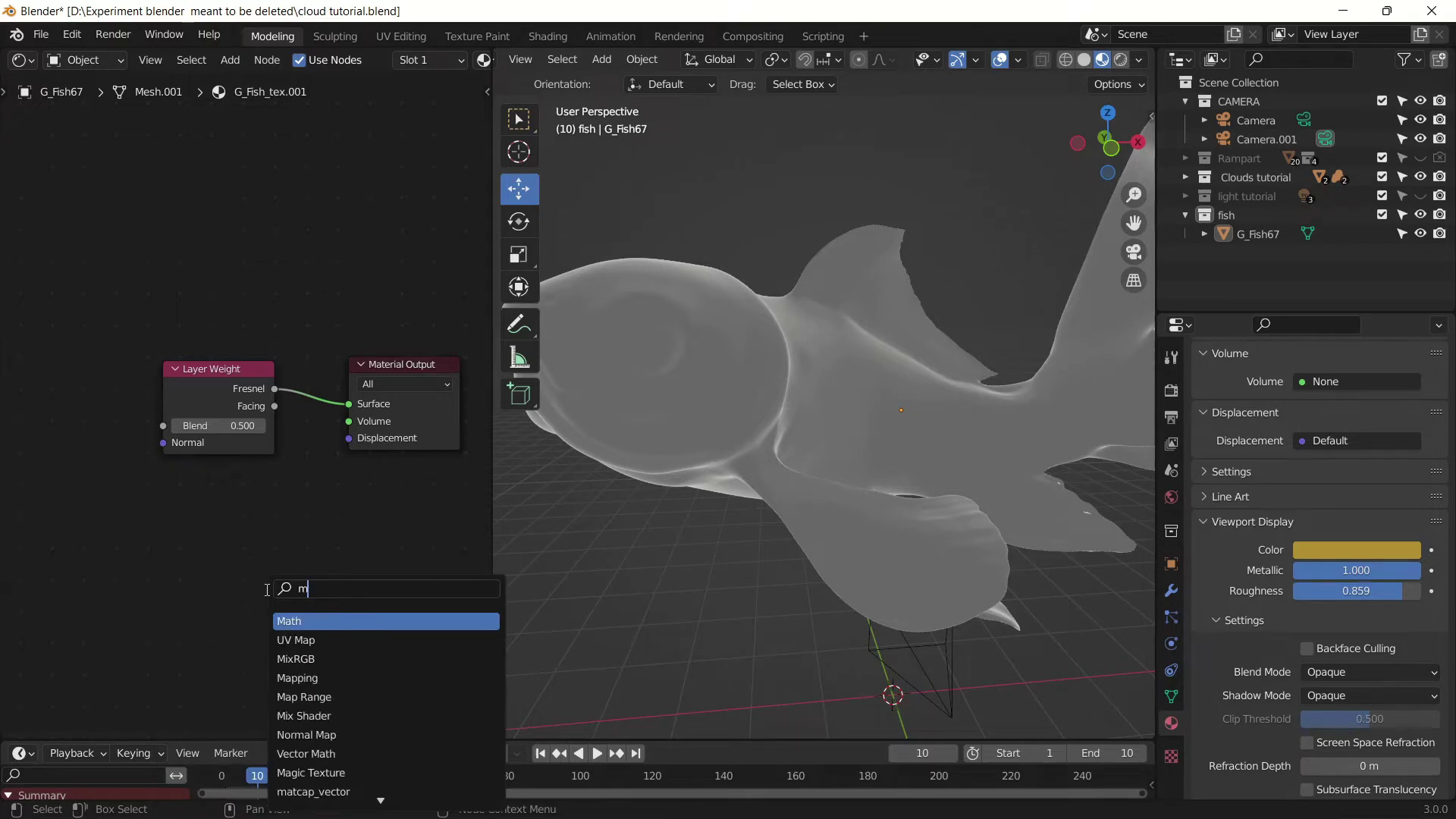
pyautogui.press('Return')
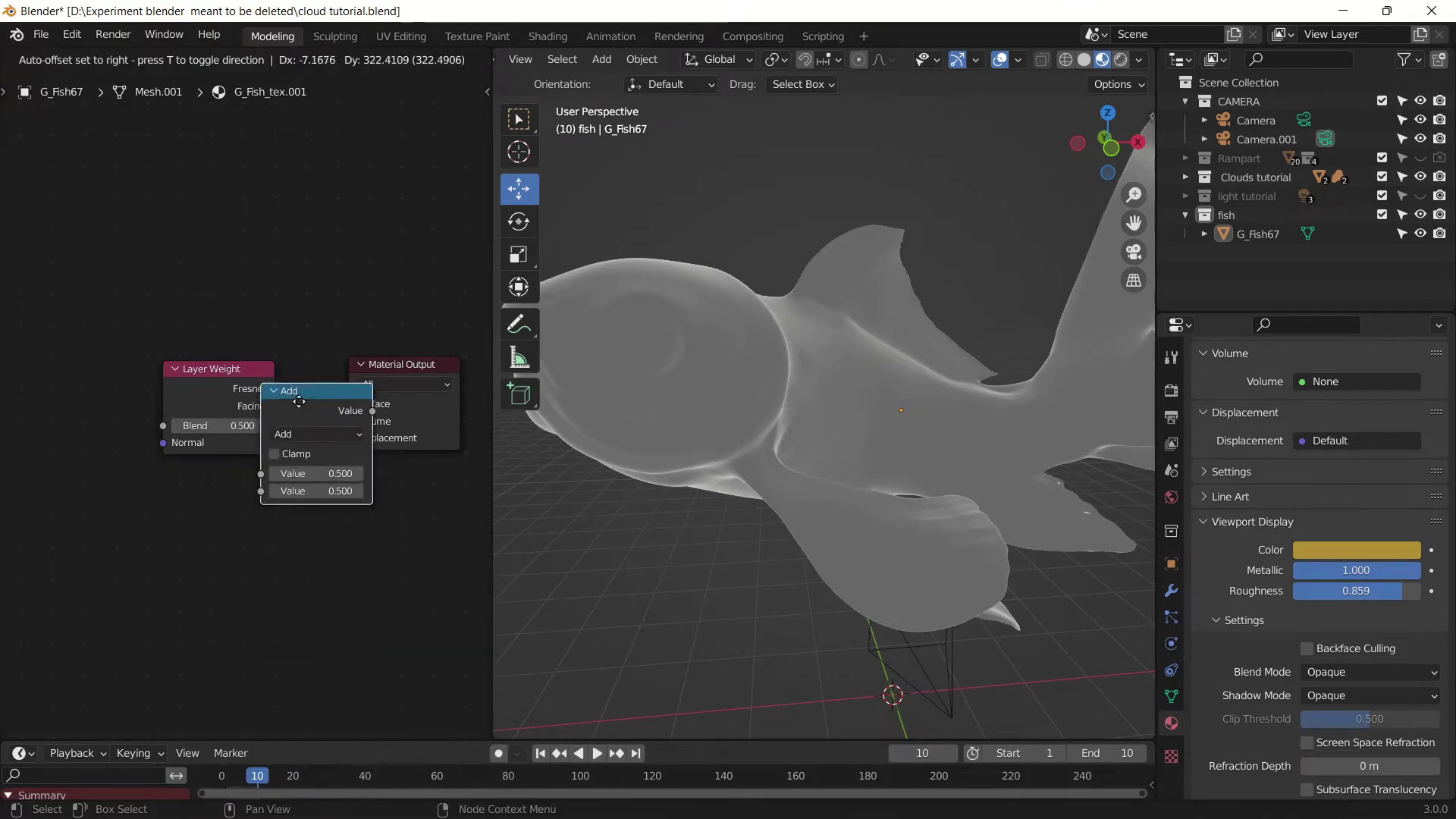
pyautogui.click(326, 428)
pyautogui.scroll(1, 262, 525)
pyautogui.moveTo(225, 499); pyautogui.dragTo(85, 477, button='middle')
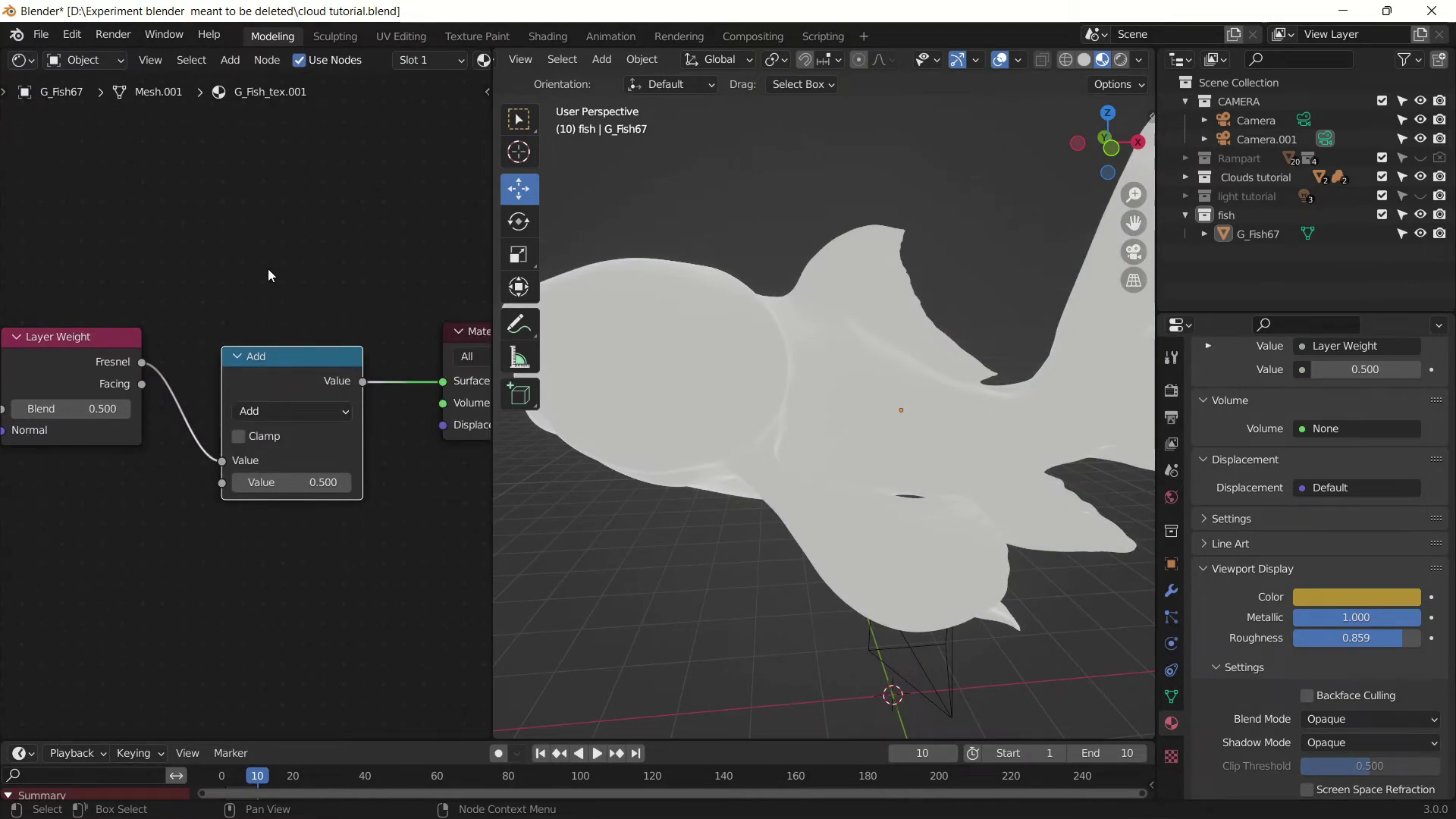
pyautogui.click(238, 361)
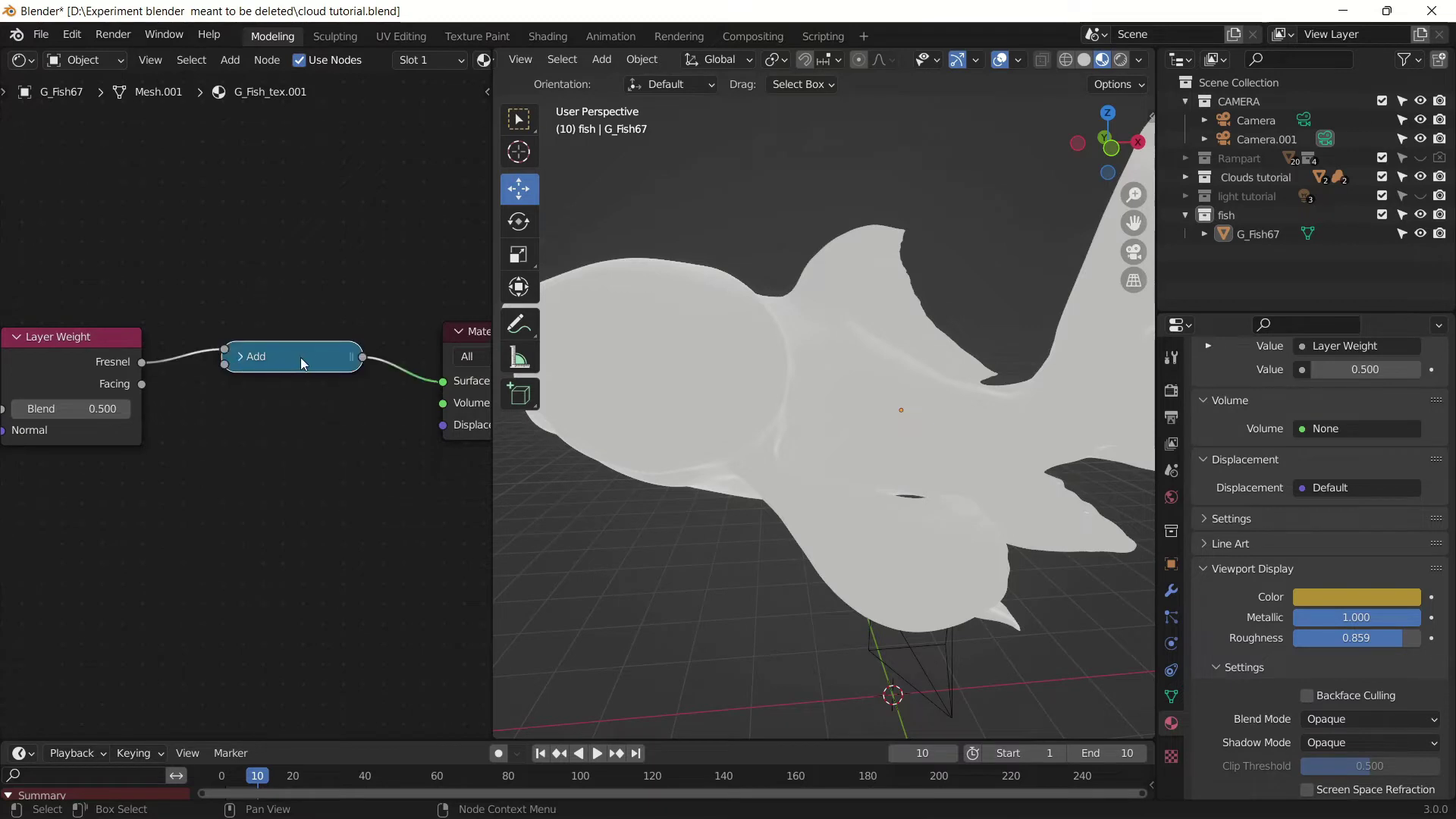
pyautogui.click(243, 357)
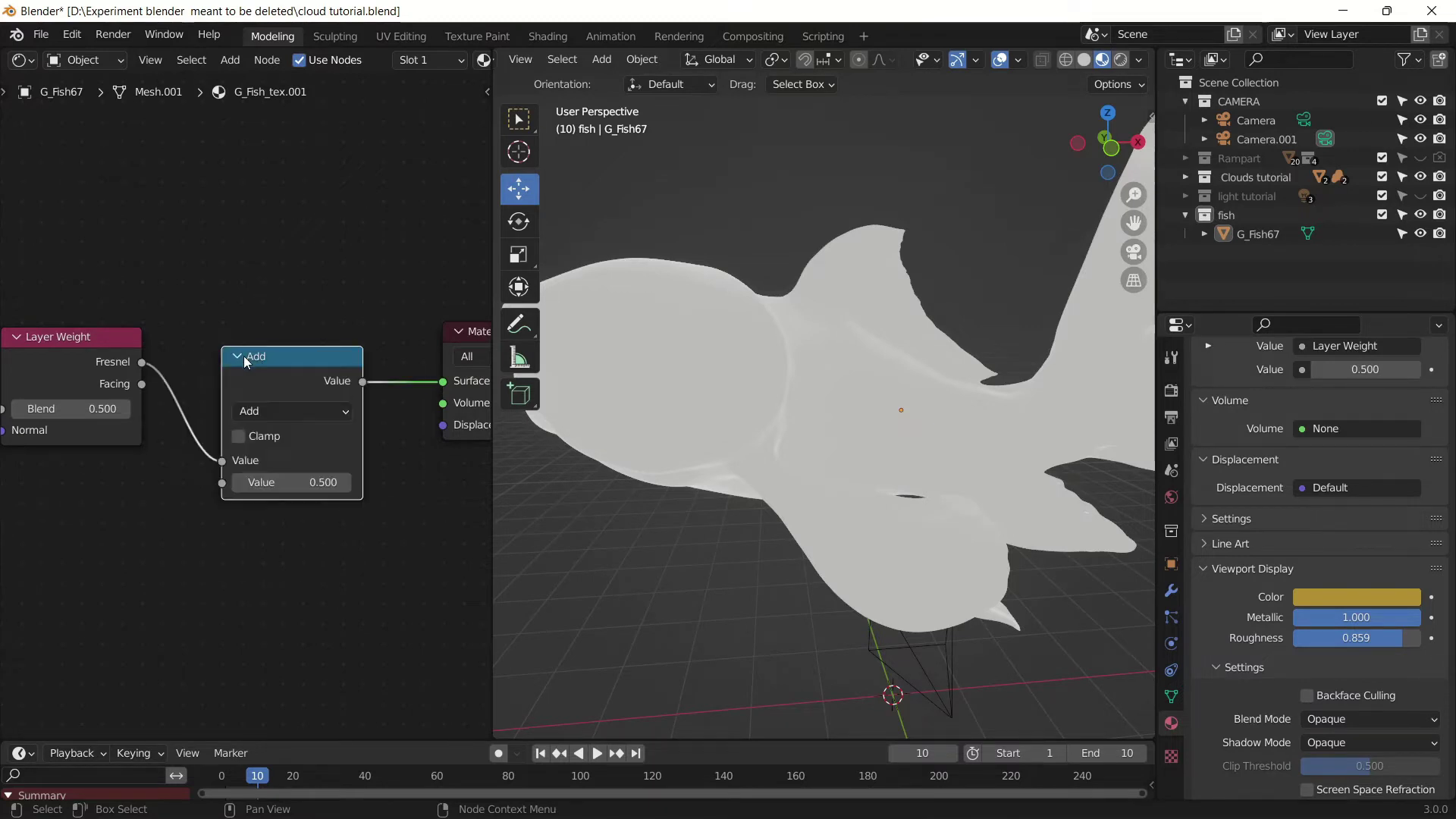
pyautogui.click(282, 410)
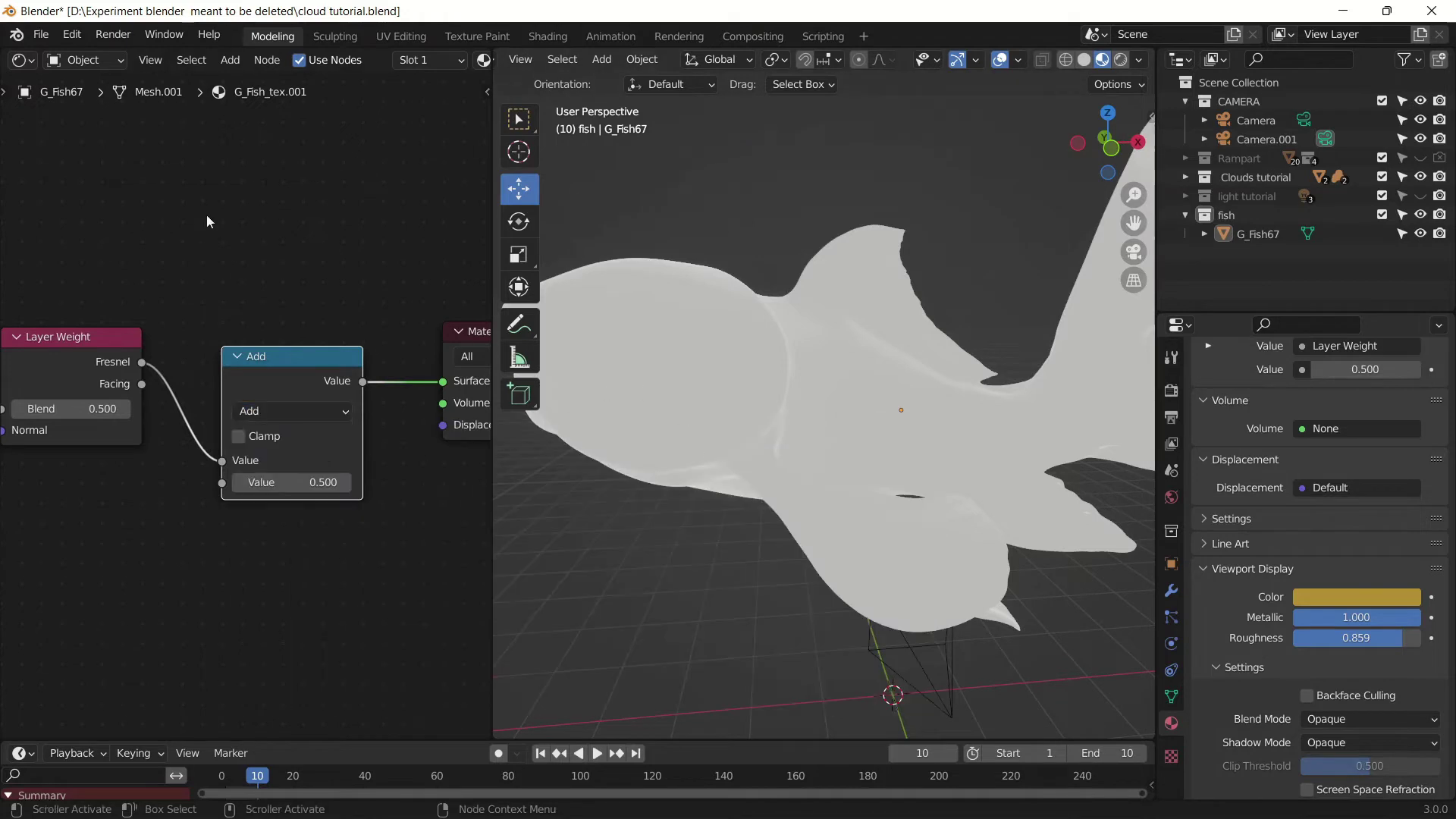
# Connect Layer Weight's Facing output to the Add node's second Value input
pyautogui.scroll(-3, 271, 294)
pyautogui.scroll(4, 266, 298)
pyautogui.moveTo(267, 303)
pyautogui.mouseDown(button='middle')
pyautogui.moveTo(317, 296)
pyautogui.moveTo(261, 339)
pyautogui.mouseUp(button='middle')
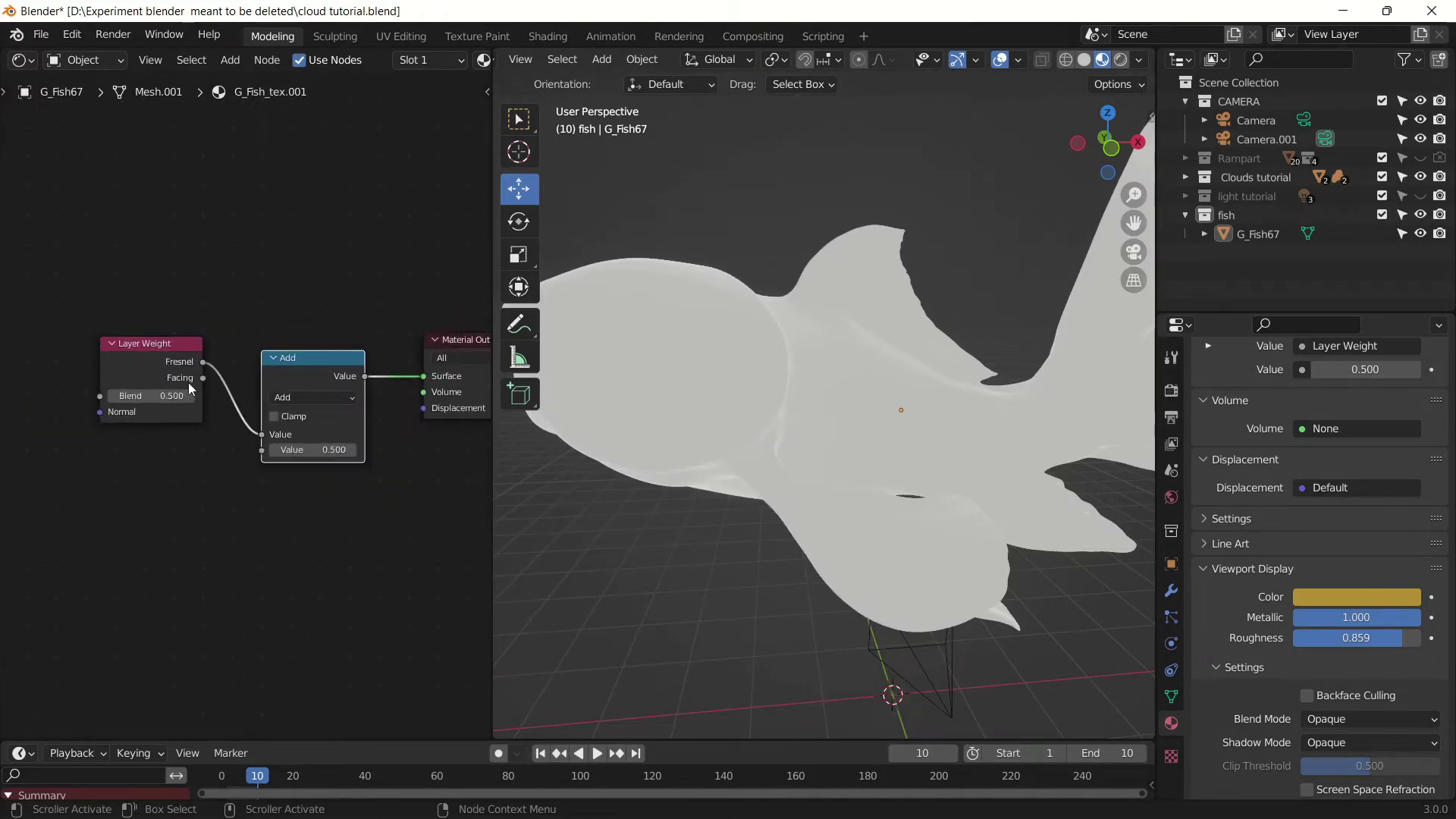
pyautogui.moveTo(203, 378)
pyautogui.mouseDown()
pyautogui.moveTo(226, 434)
pyautogui.moveTo(260, 450)
pyautogui.mouseUp()
pyautogui.scroll(3, 307, 458)
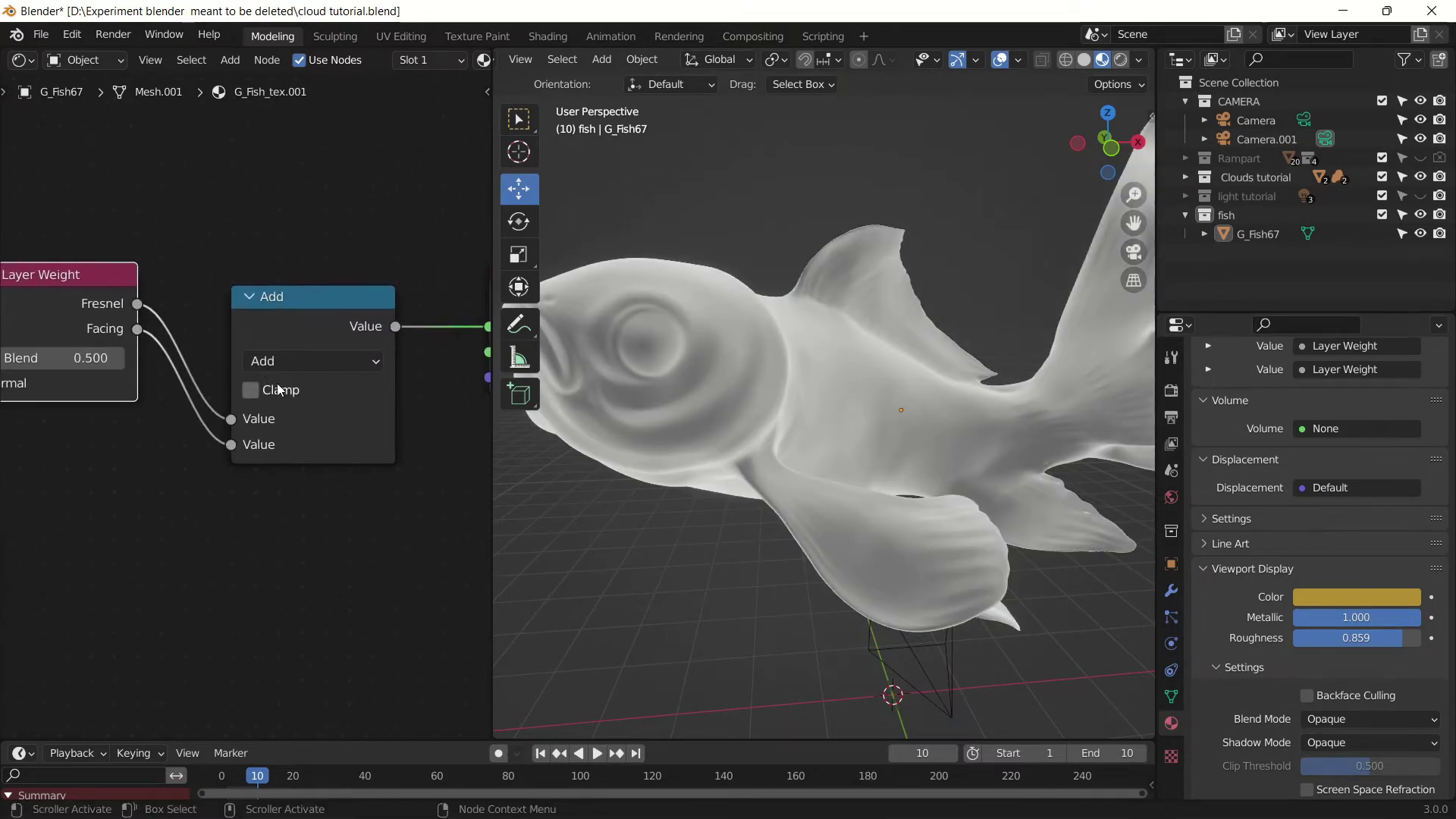
pyautogui.scroll(1, 231, 414)
pyautogui.moveTo(230, 414); pyautogui.dragTo(247, 376, button='middle')
pyautogui.scroll(-1, 138, 401)
pyautogui.moveTo(139, 423); pyautogui.dragTo(170, 365, button='middle')
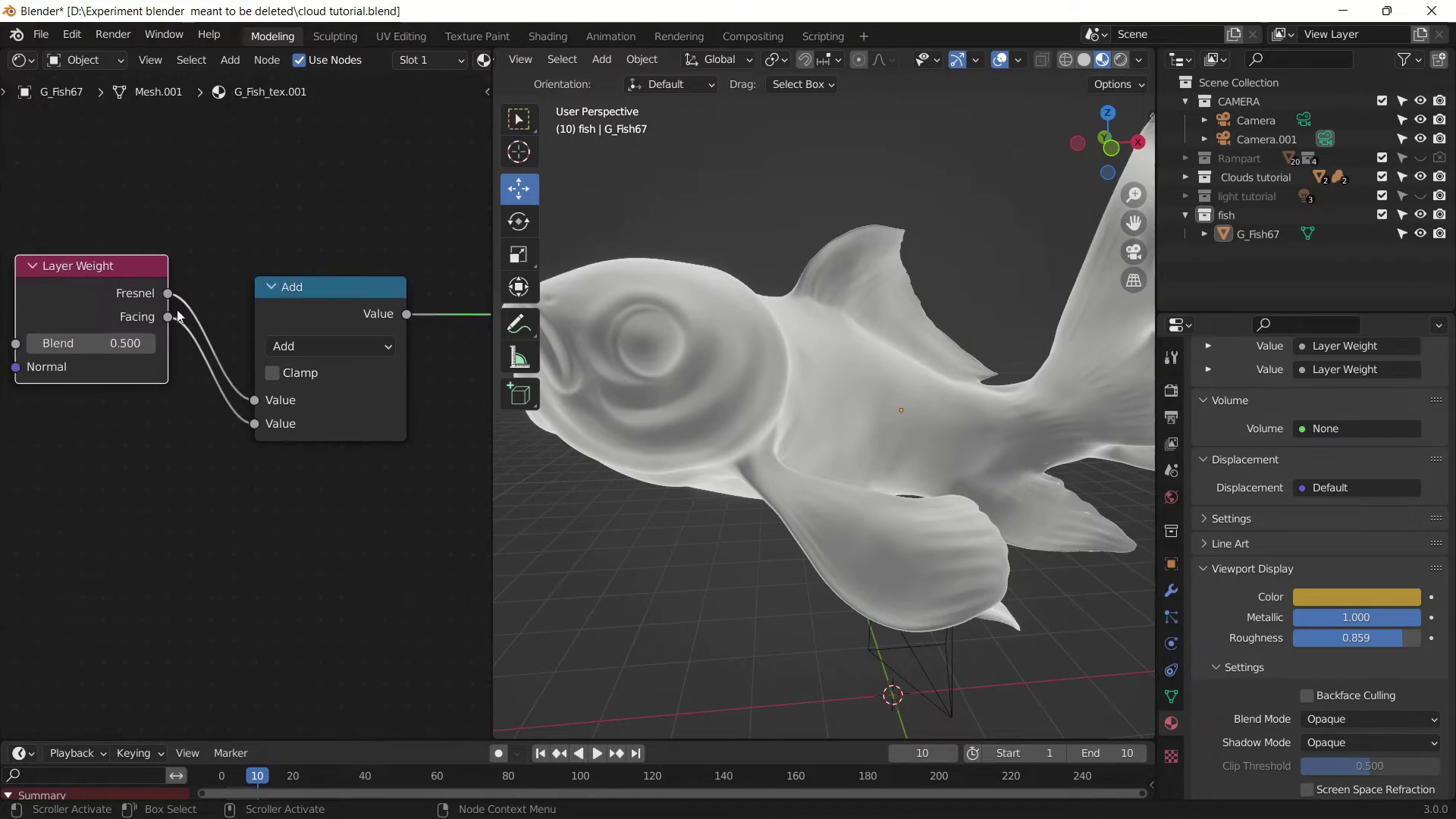
pyautogui.scroll(-3, 228, 408)
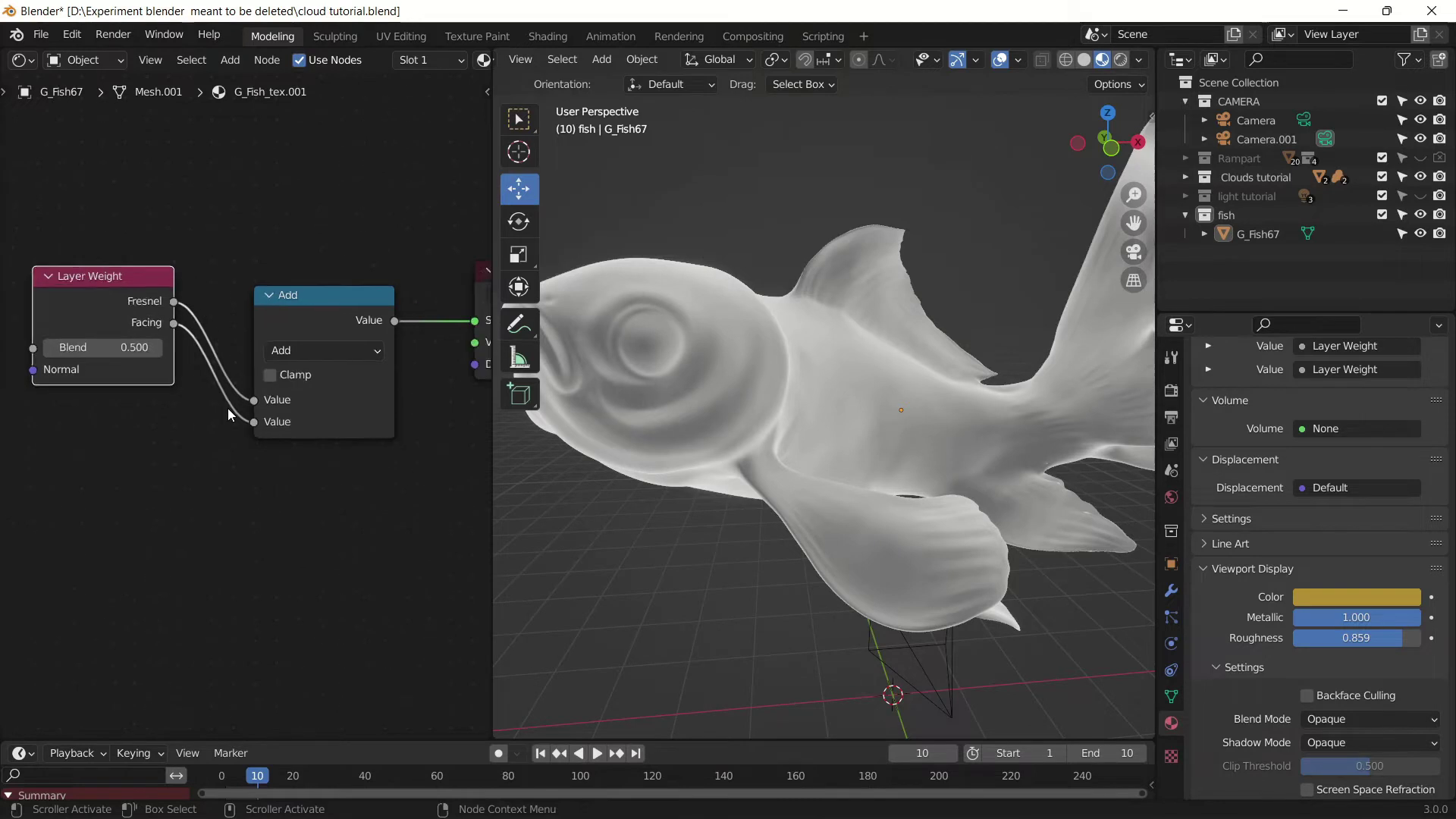
pyautogui.moveTo(197, 411); pyautogui.dragTo(262, 458, button='middle')
# Lower the Layer Weight Blend to 0.010, darkening the fish
pyautogui.click(182, 410)
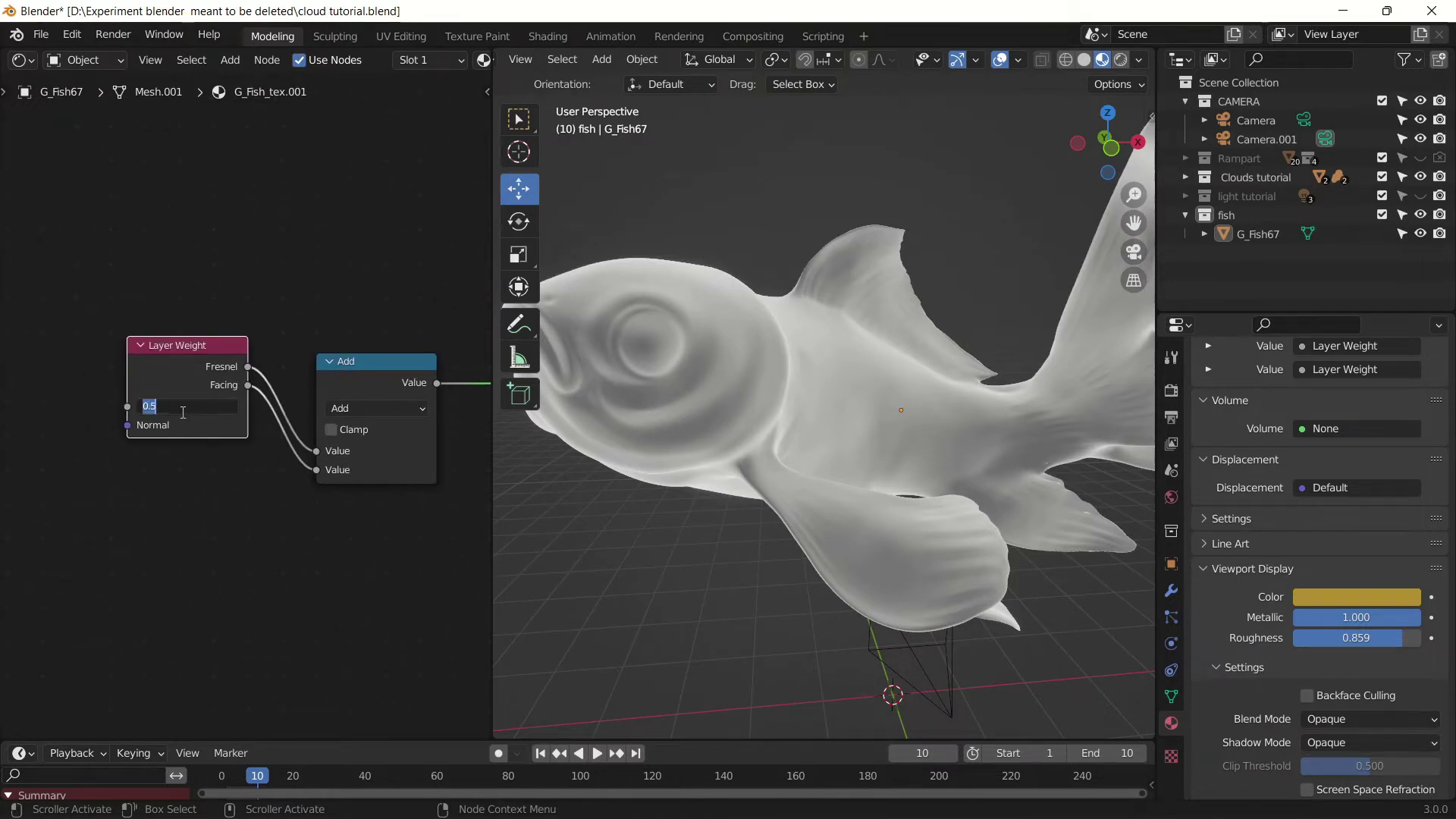
pyautogui.press('BackSpace')
pyautogui.write('.01')
pyautogui.press('Return')
pyautogui.scroll(-4, 946, 504)
pyautogui.moveTo(302, 503); pyautogui.dragTo(161, 458, button='middle')
pyautogui.moveTo(880, 514)
pyautogui.mouseDown(button='middle')
pyautogui.moveTo(750, 517)
pyautogui.moveTo(867, 515)
pyautogui.moveTo(871, 531)
pyautogui.mouseUp(button='middle')
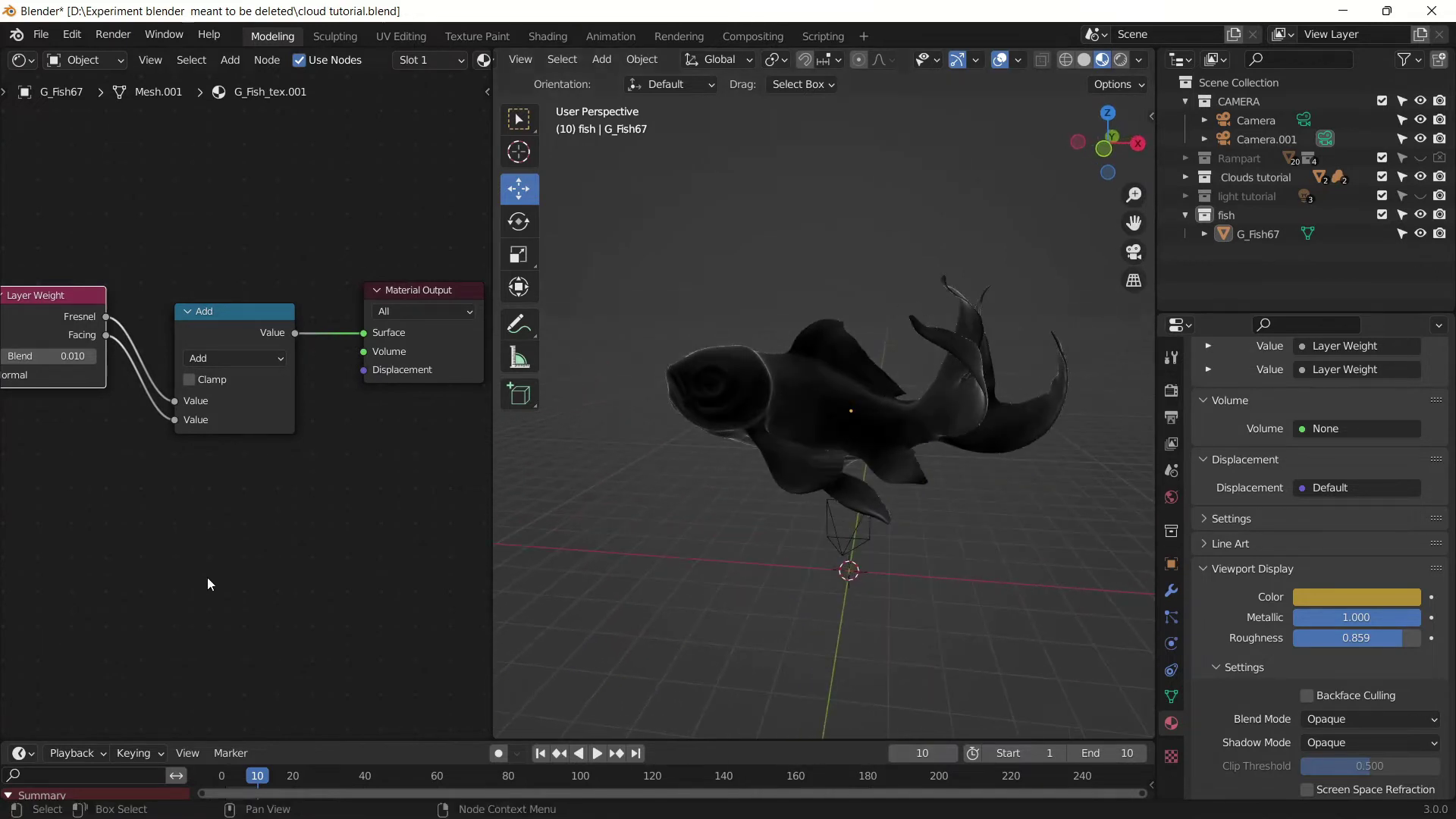
# Add a Transparent BSDF node below the Layer Weight and Add nodes
pyautogui.hotkey('shift', 'a')
pyautogui.click(207, 576)
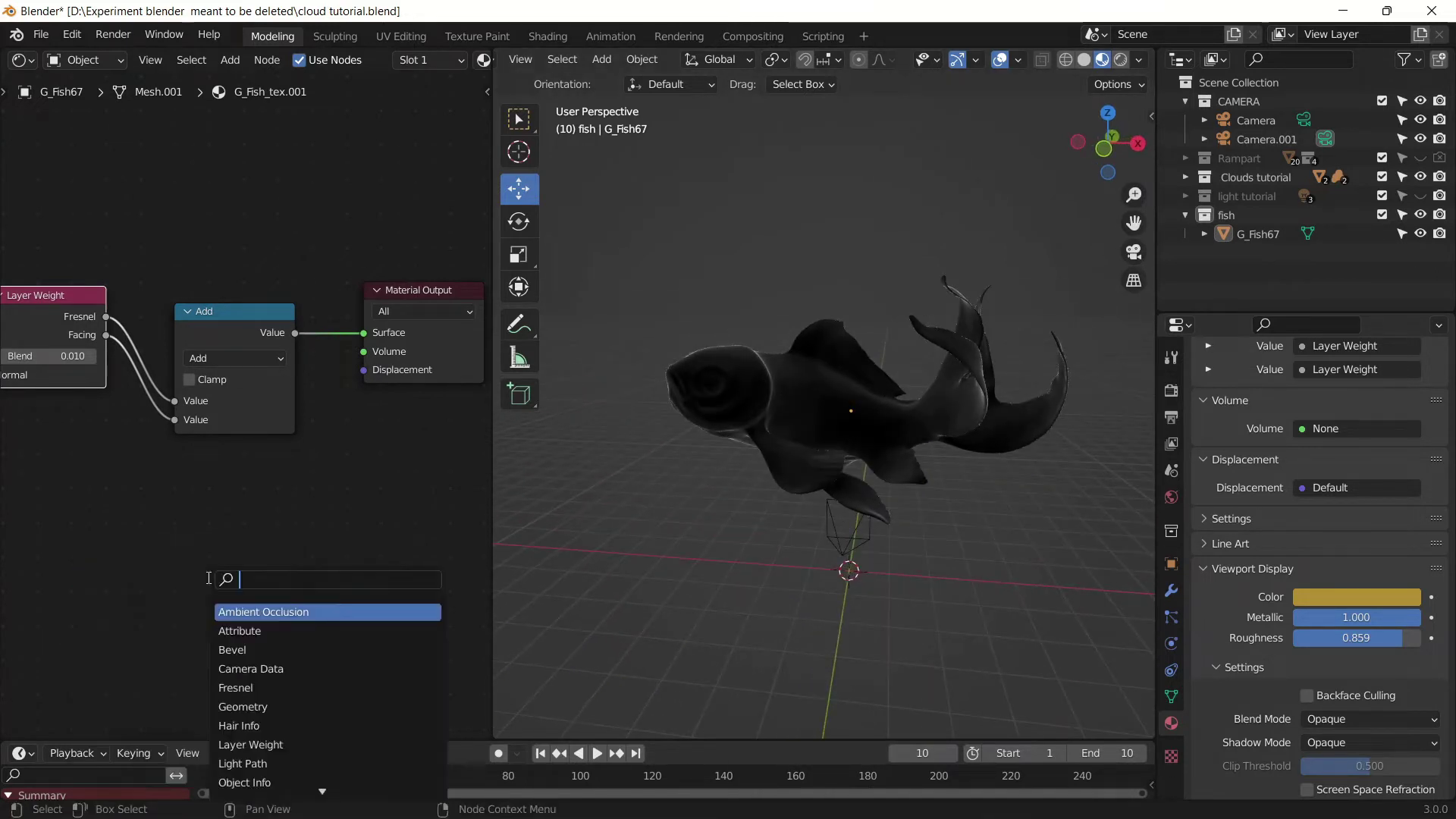
pyautogui.write('tra')
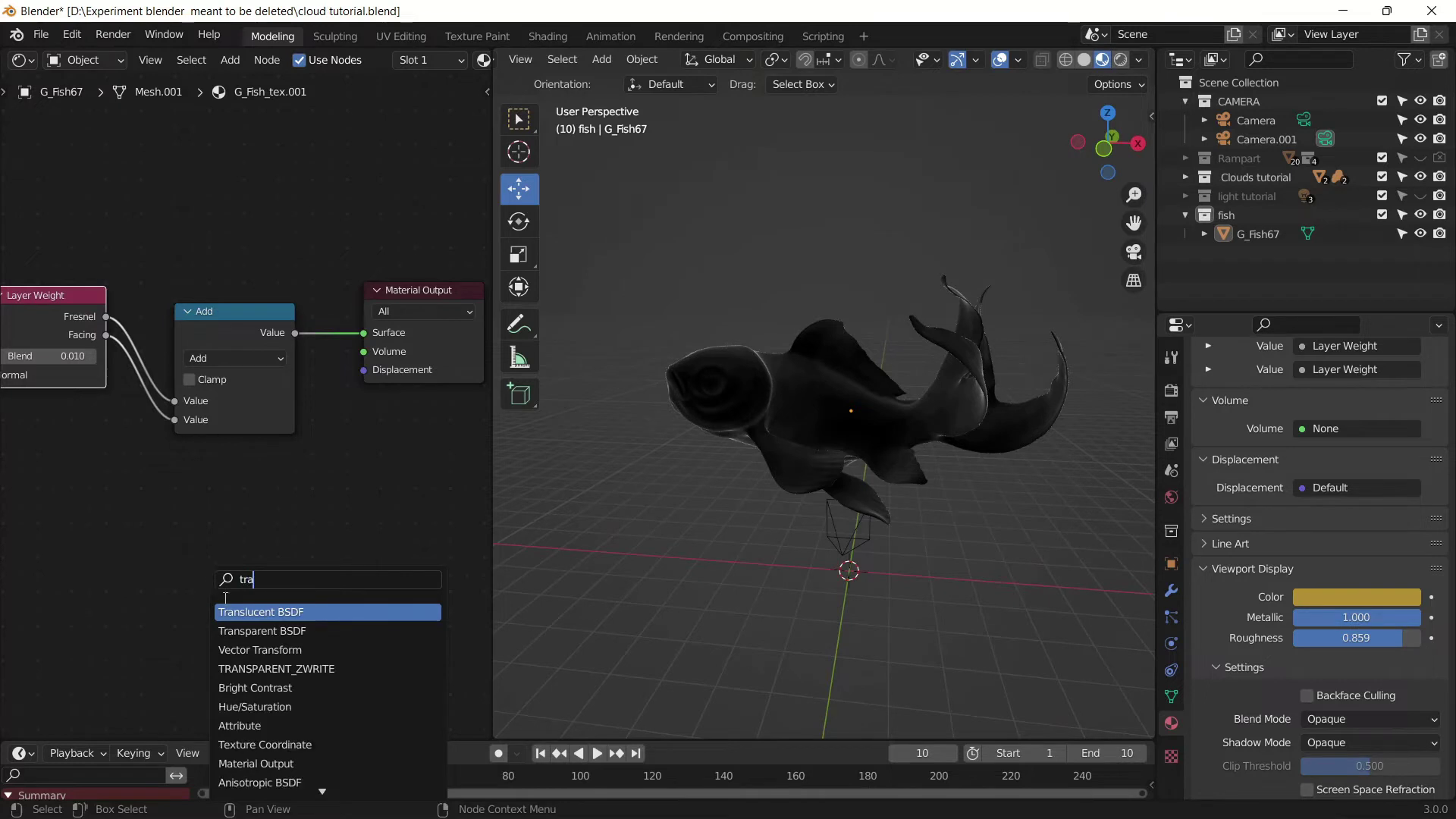
pyautogui.click(246, 628)
pyautogui.click(142, 529)
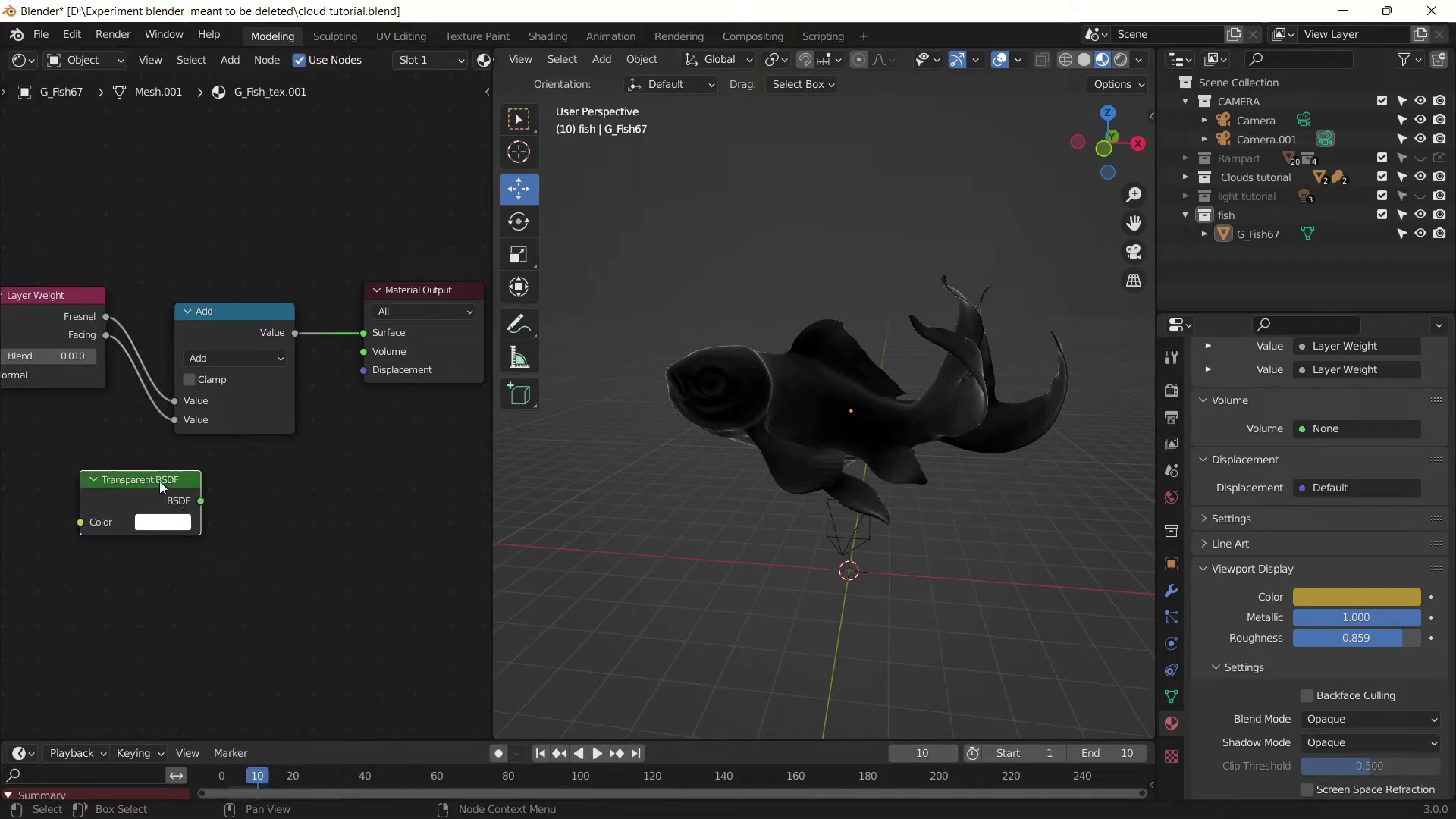
pyautogui.moveTo(294, 474); pyautogui.dragTo(367, 447, button='middle')
pyautogui.moveTo(230, 452); pyautogui.dragTo(206, 448)
# Add an Emission node beneath the Transparent BSDF
pyautogui.hotkey('shift', 'a')
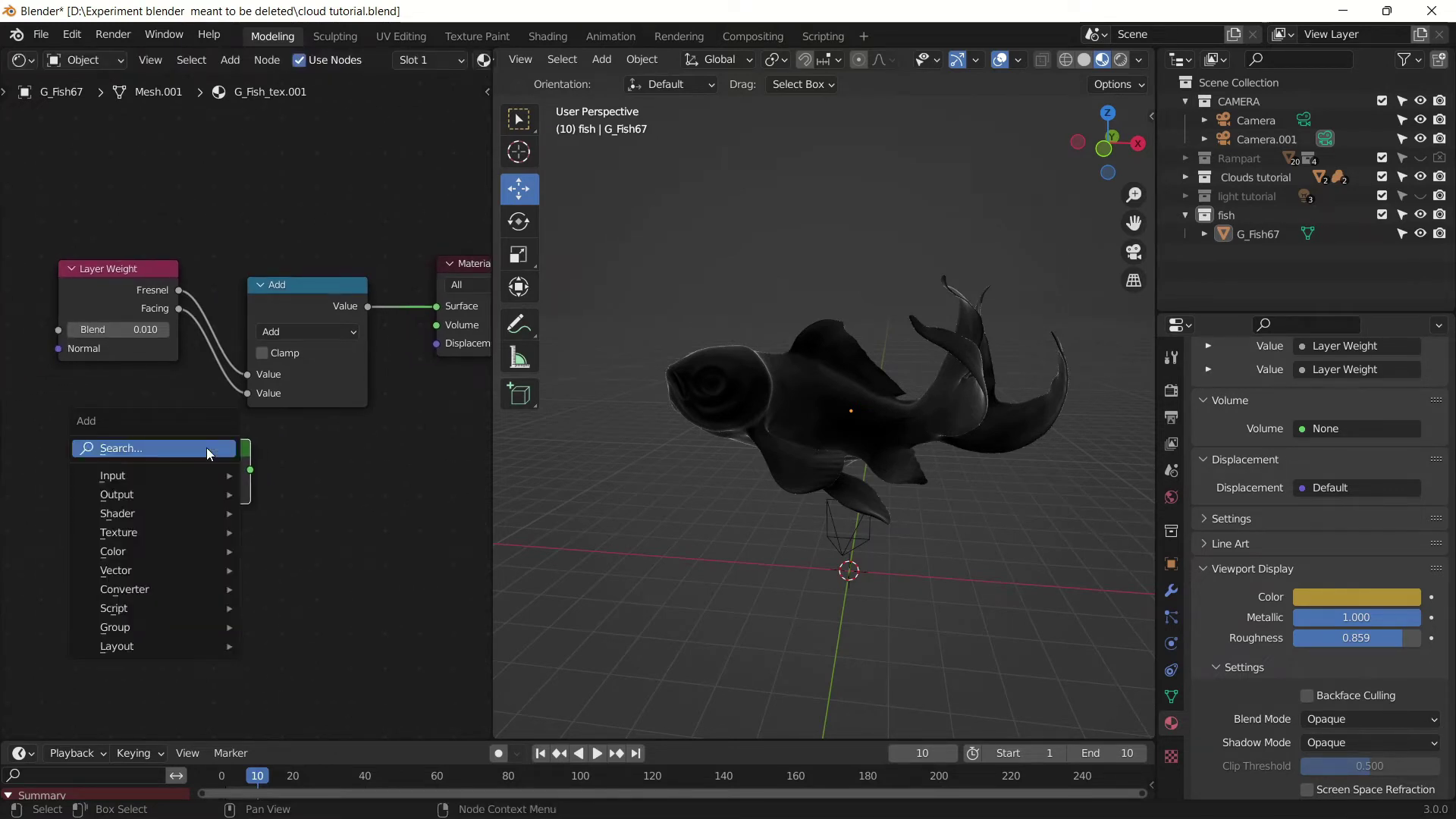
pyautogui.click(206, 447)
pyautogui.write('emi')
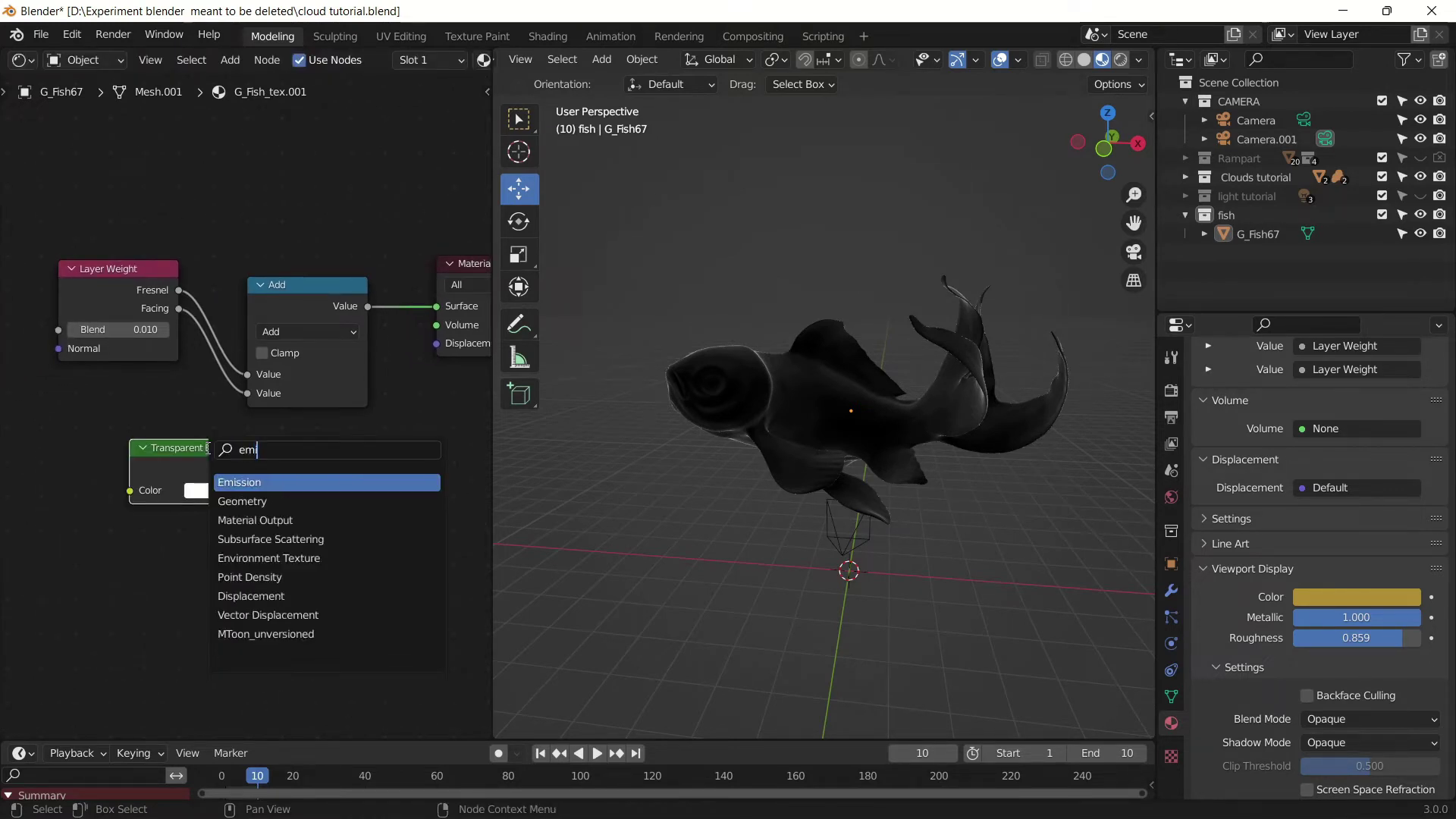
pyautogui.click(251, 482)
pyautogui.click(167, 550)
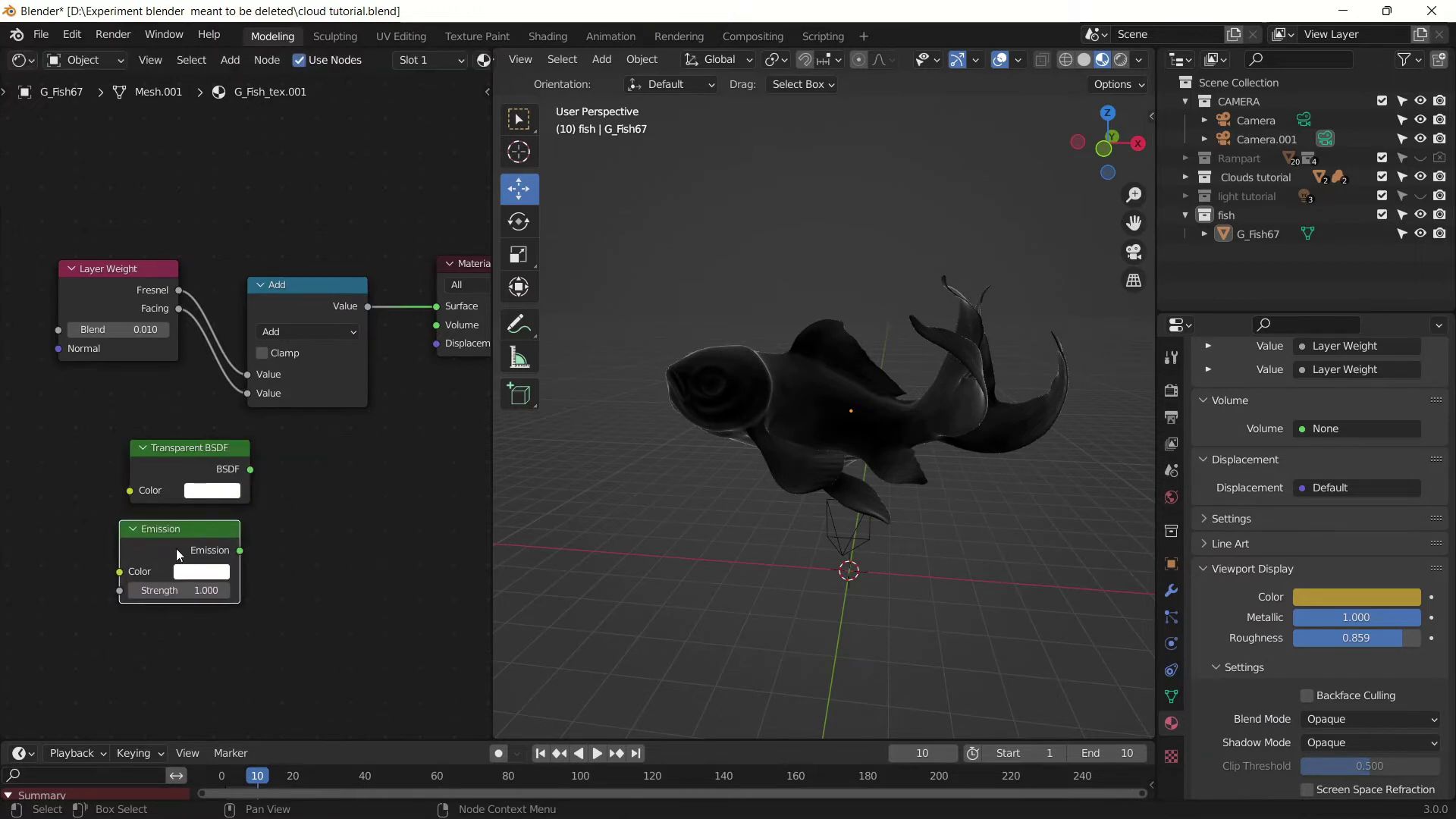
pyautogui.moveTo(315, 503); pyautogui.dragTo(242, 507, button='middle')
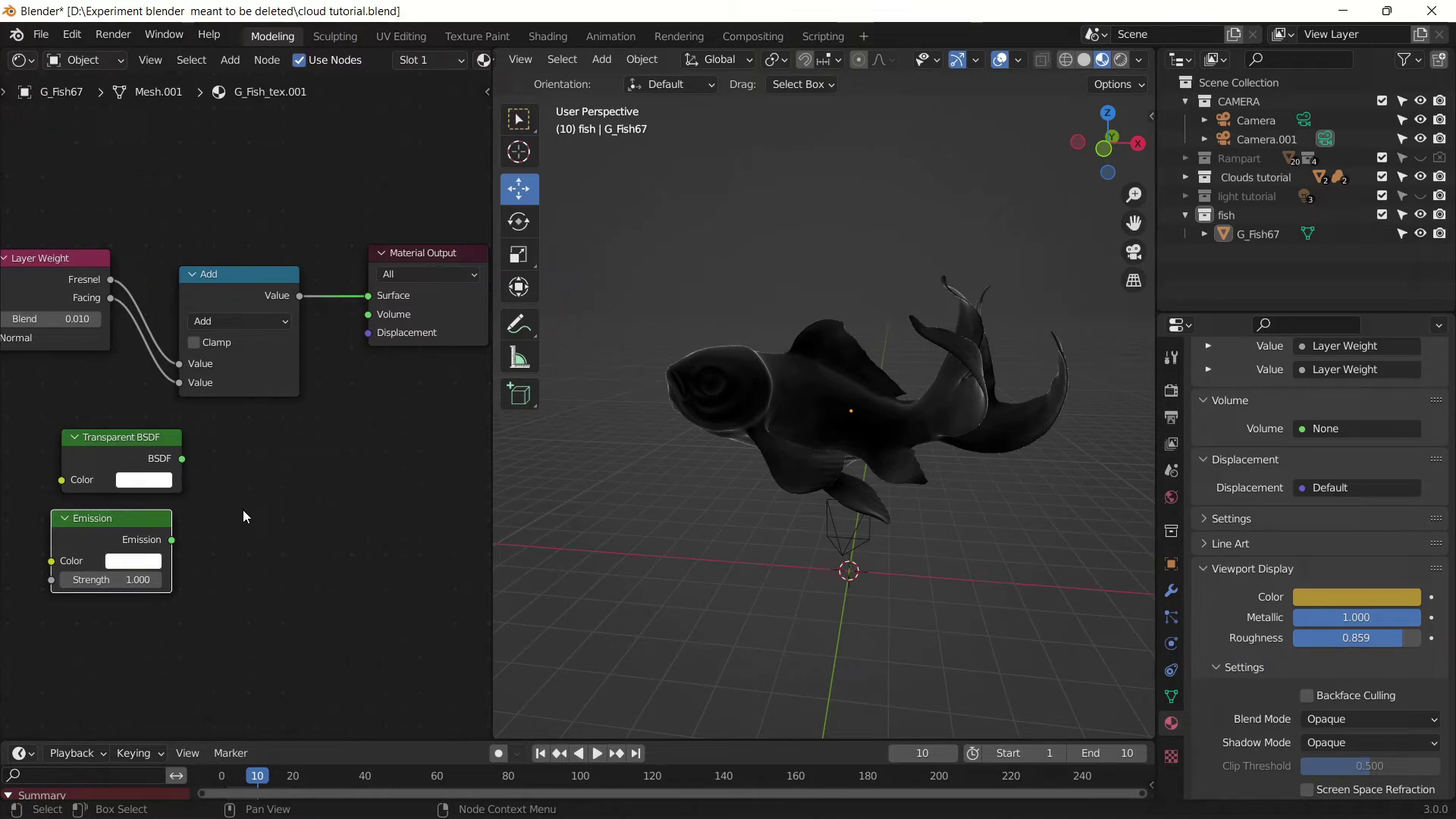
# Add a Mix Shader node beside the Transparent BSDF and Emission nodes
pyautogui.hotkey('shift', 'a')
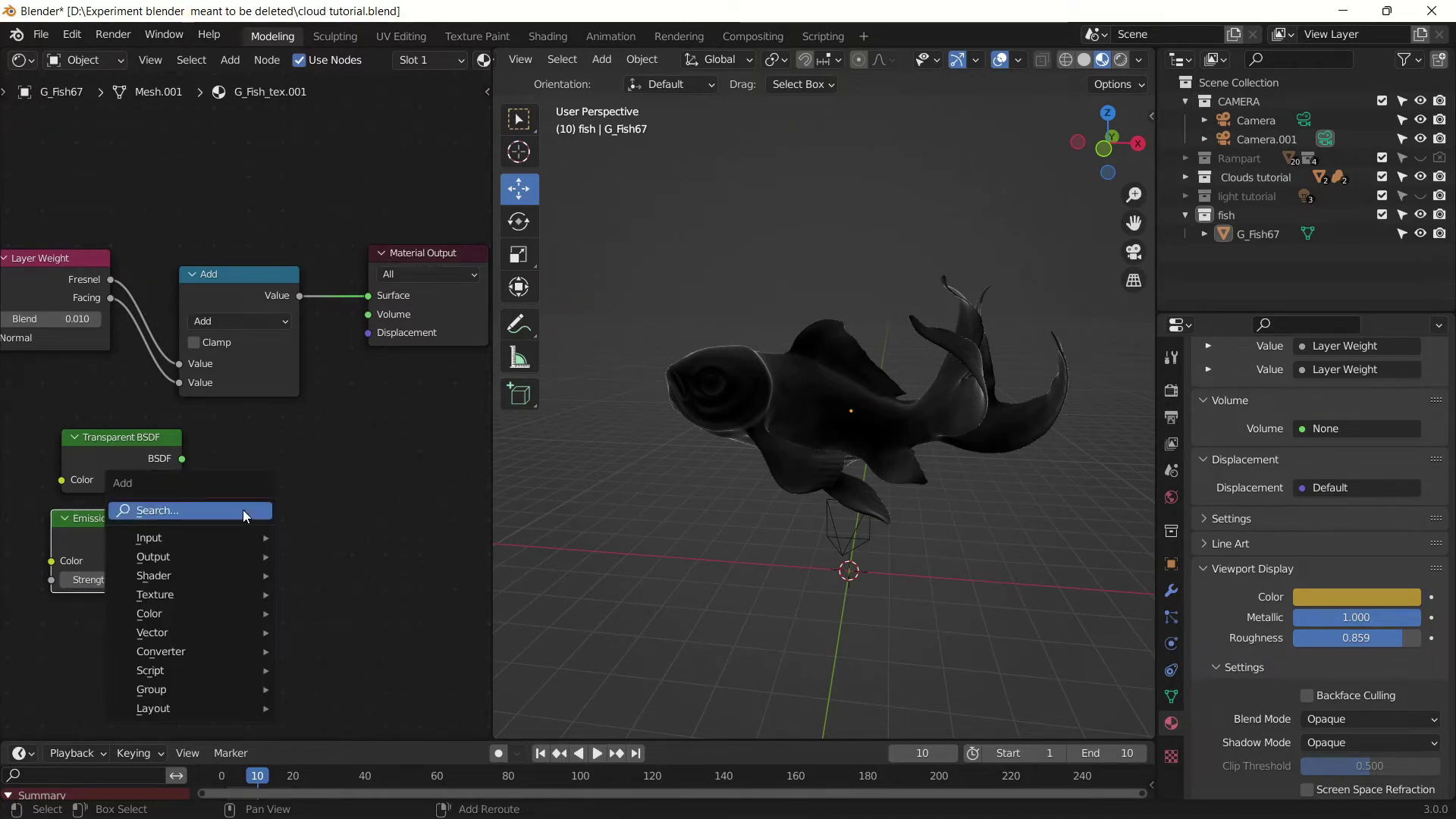
pyautogui.click(242, 509)
pyautogui.write('mi')
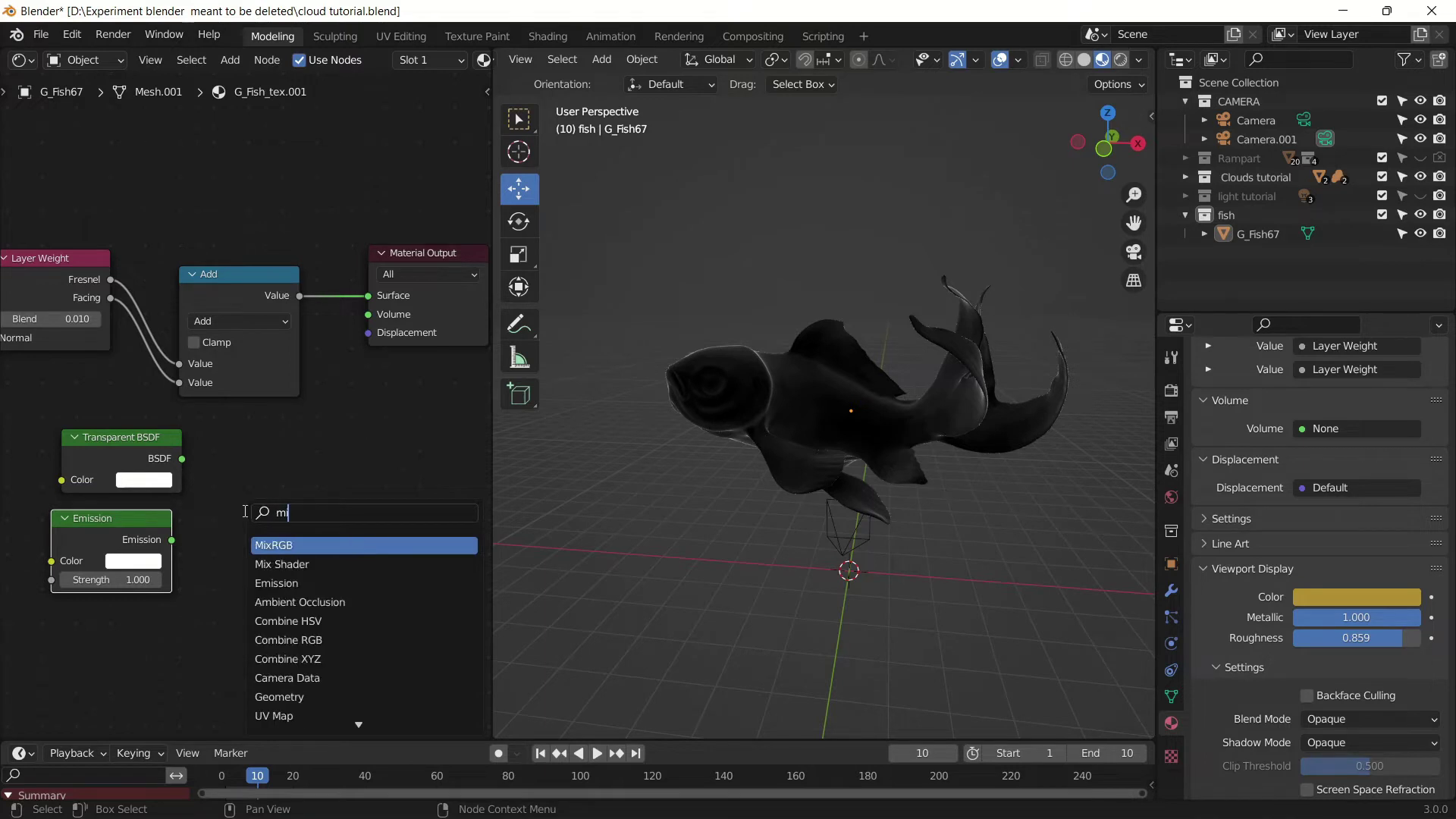
pyautogui.click(282, 563)
pyautogui.click(292, 512)
# Wire Transparent BSDF and Emission into the Mix Shader inputs, and the Add result into Fac
pyautogui.moveTo(182, 459); pyautogui.dragTo(255, 546)
pyautogui.moveTo(20, 228); pyautogui.dragTo(100, 216, button='middle')
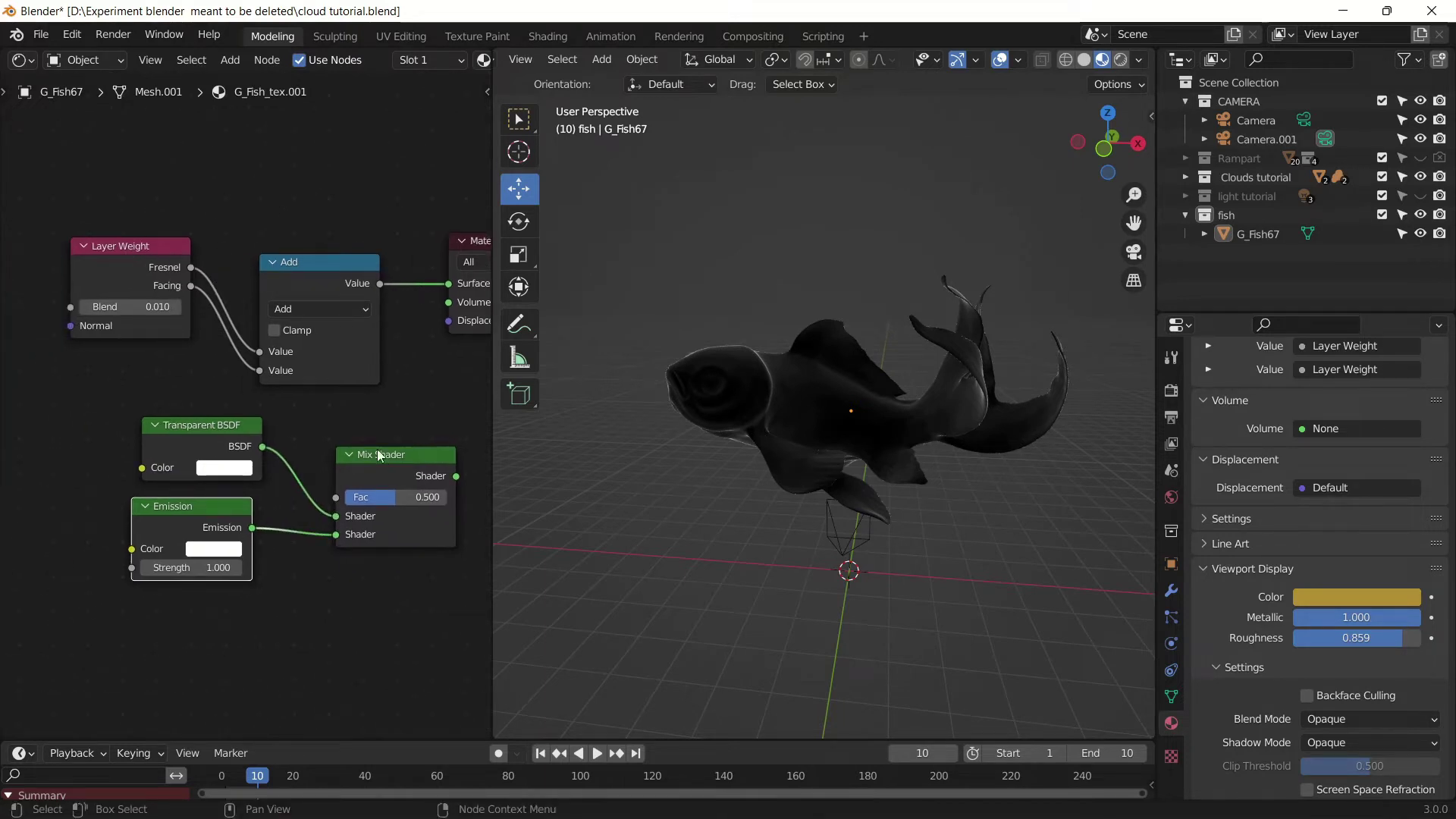
pyautogui.moveTo(444, 286)
pyautogui.mouseDown()
pyautogui.moveTo(405, 354)
pyautogui.moveTo(312, 417)
pyautogui.moveTo(335, 497)
pyautogui.mouseUp()
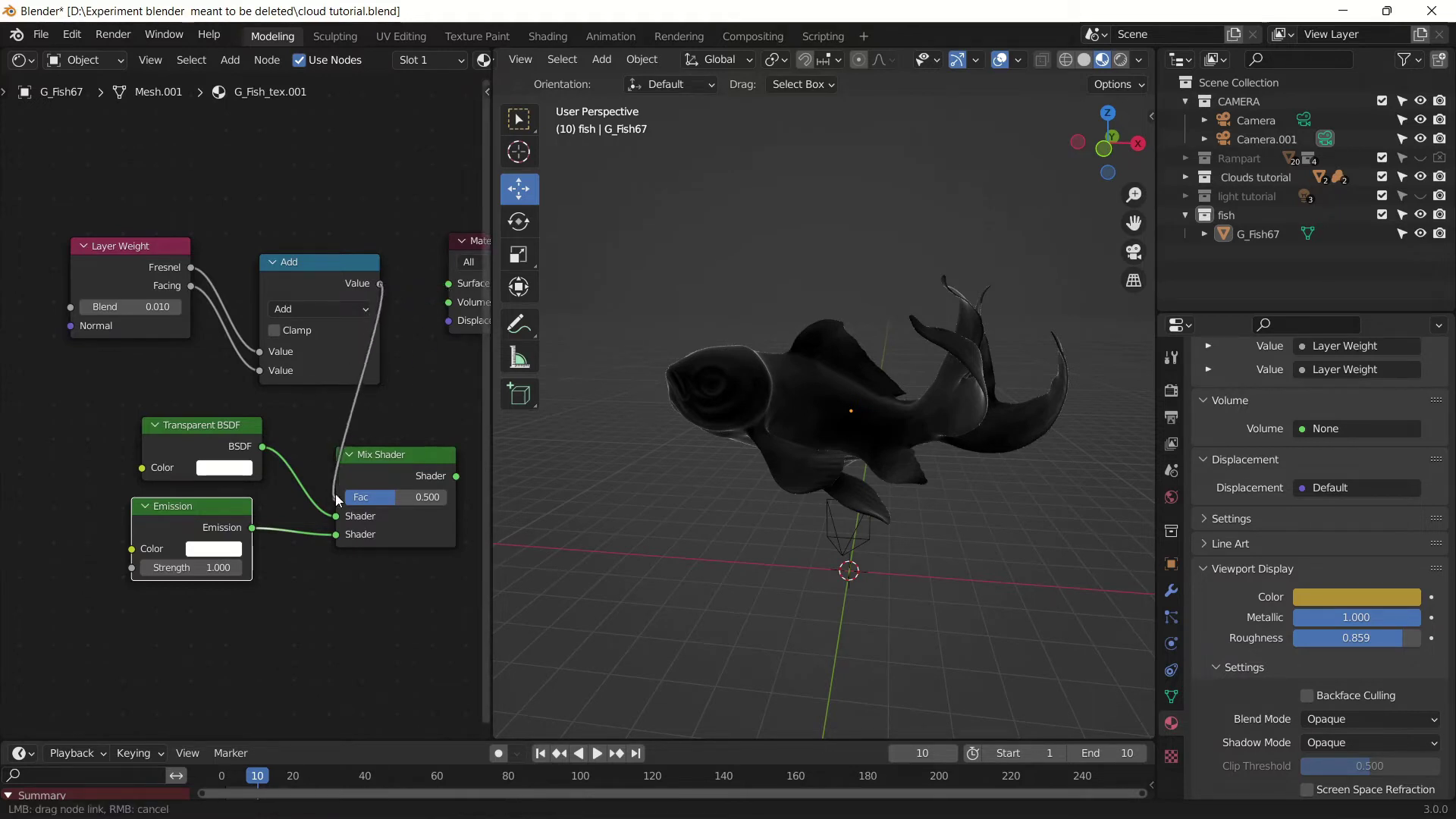
pyautogui.moveTo(98, 184); pyautogui.dragTo(409, 628)
pyautogui.moveTo(471, 485); pyautogui.dragTo(270, 450, button='middle')
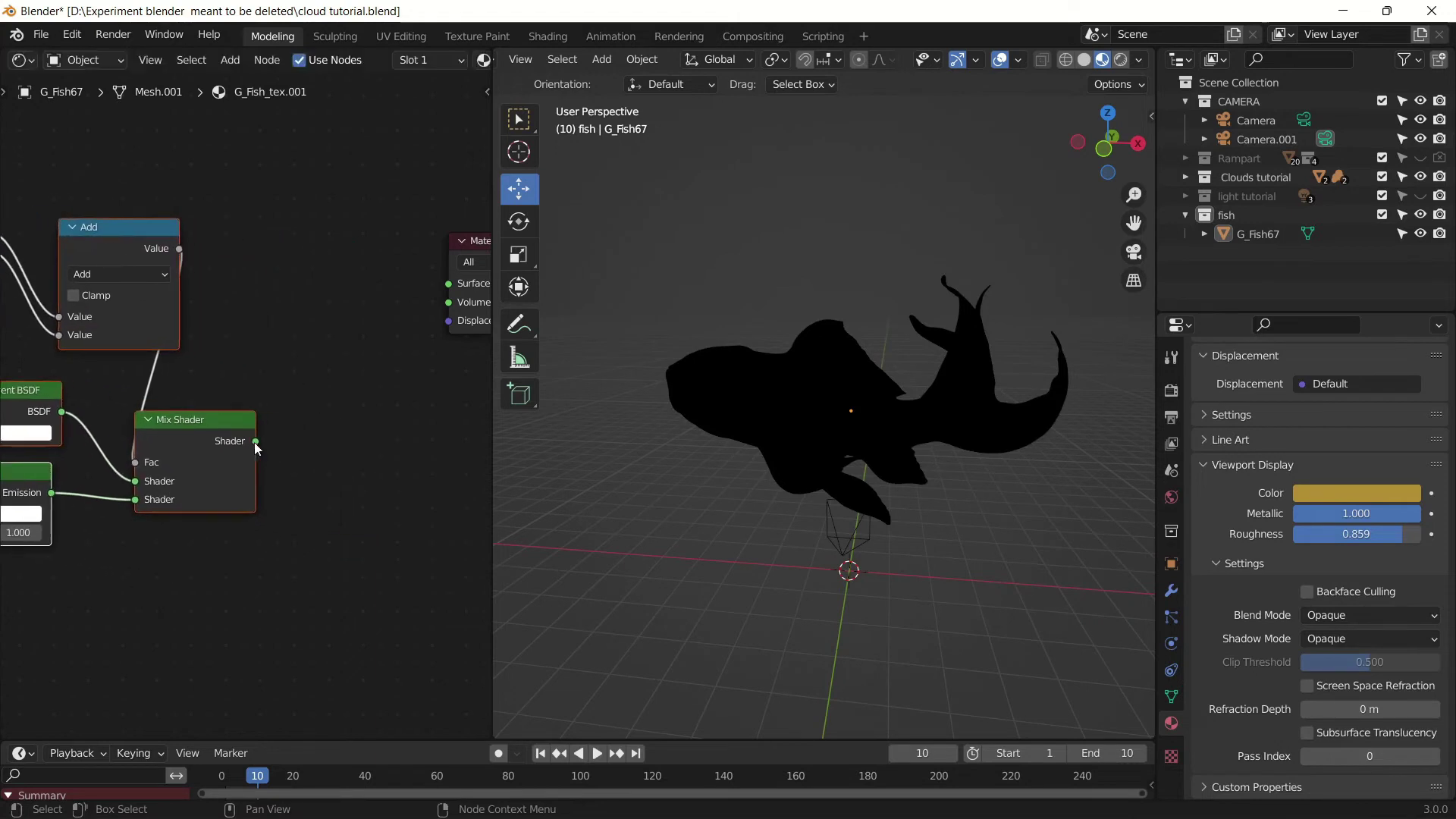
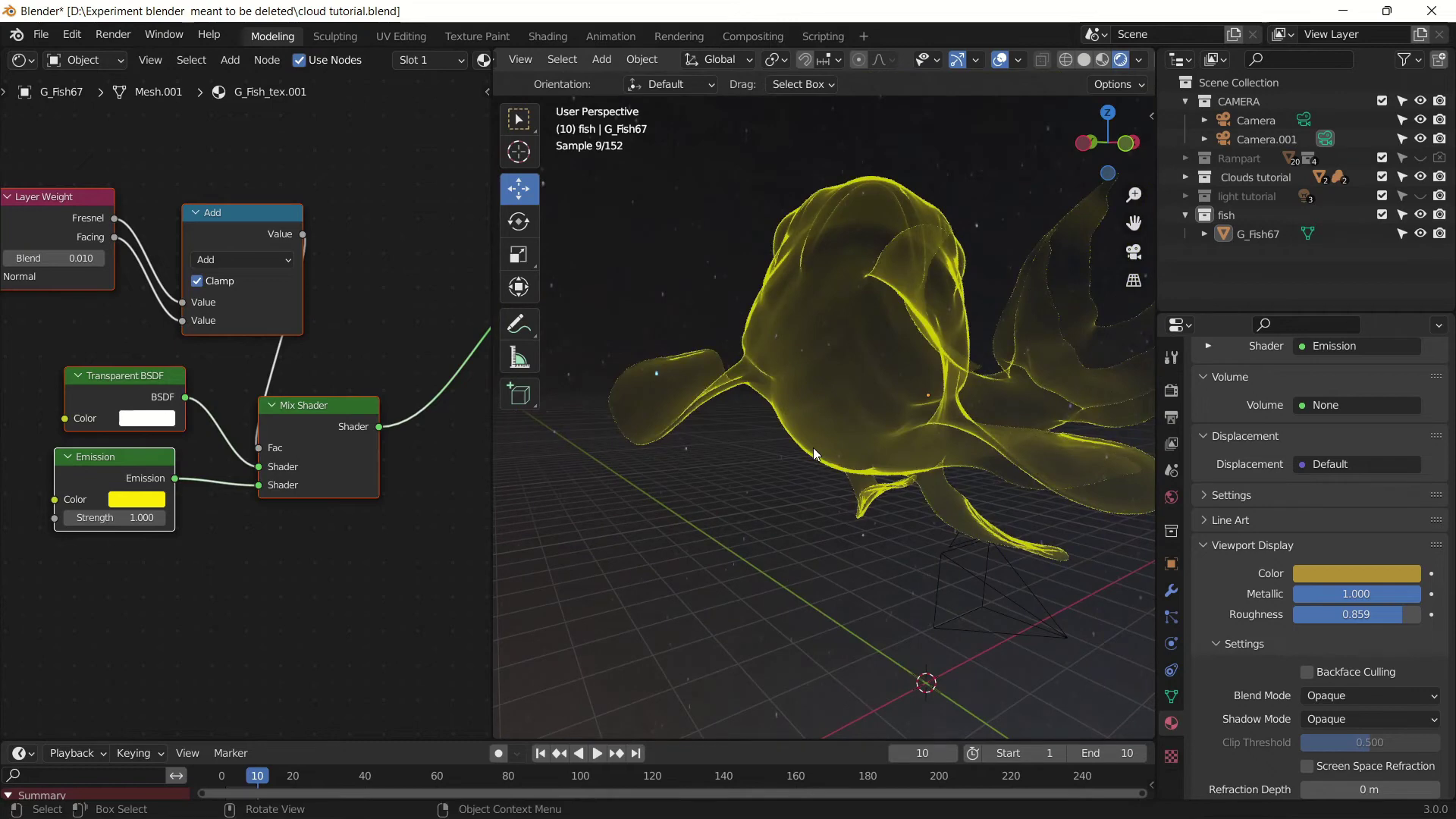
# Orbit the view around the glowing yellow hologram fish
pyautogui.moveTo(813, 447); pyautogui.dragTo(962, 295, button='middle')
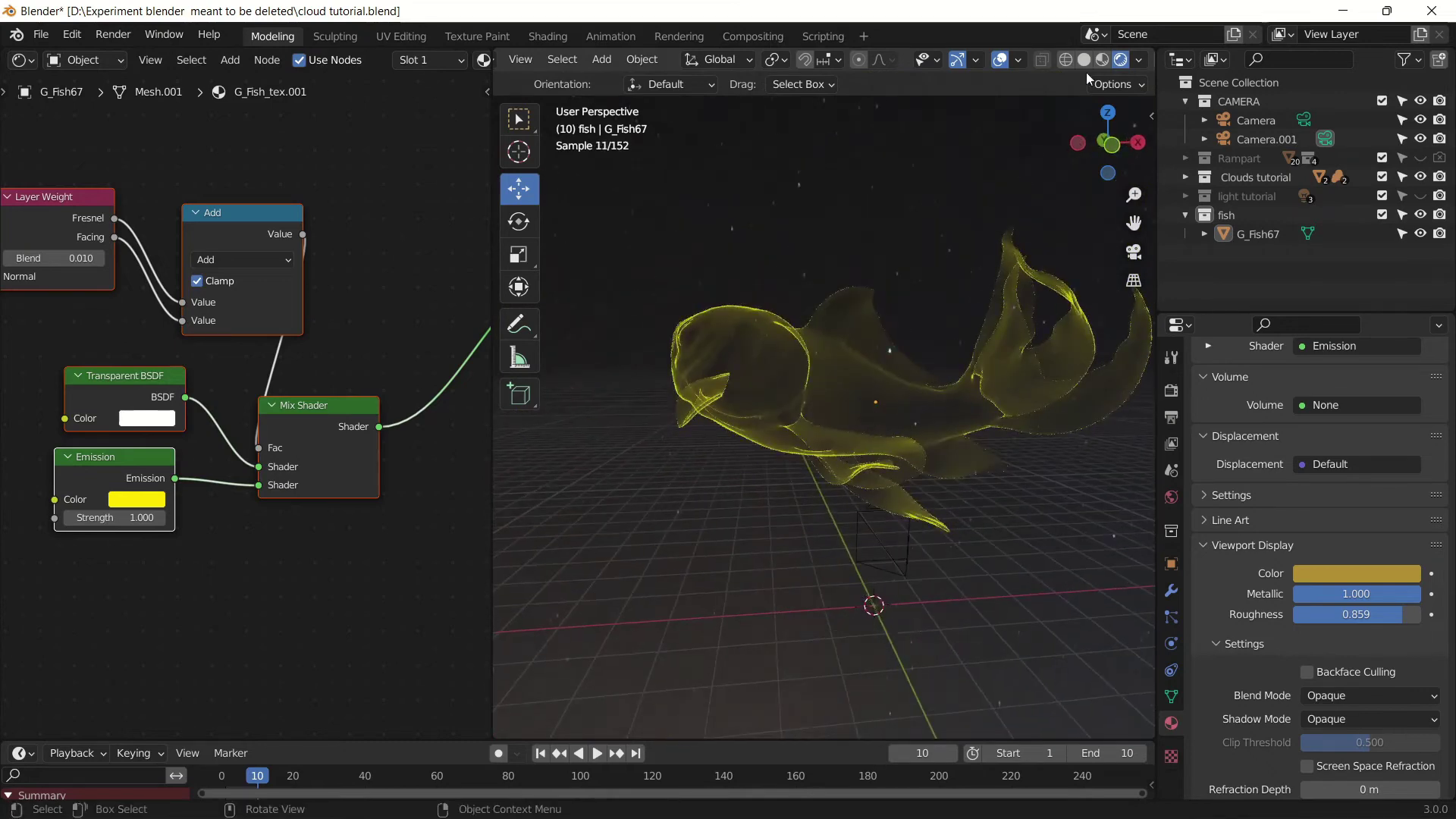
# Switch to Material Preview, select the Layer Weight, Transparent BSDF and Emission nodes, and orbit the fish
pyautogui.click(1101, 59)
pyautogui.scroll(-3, 258, 522)
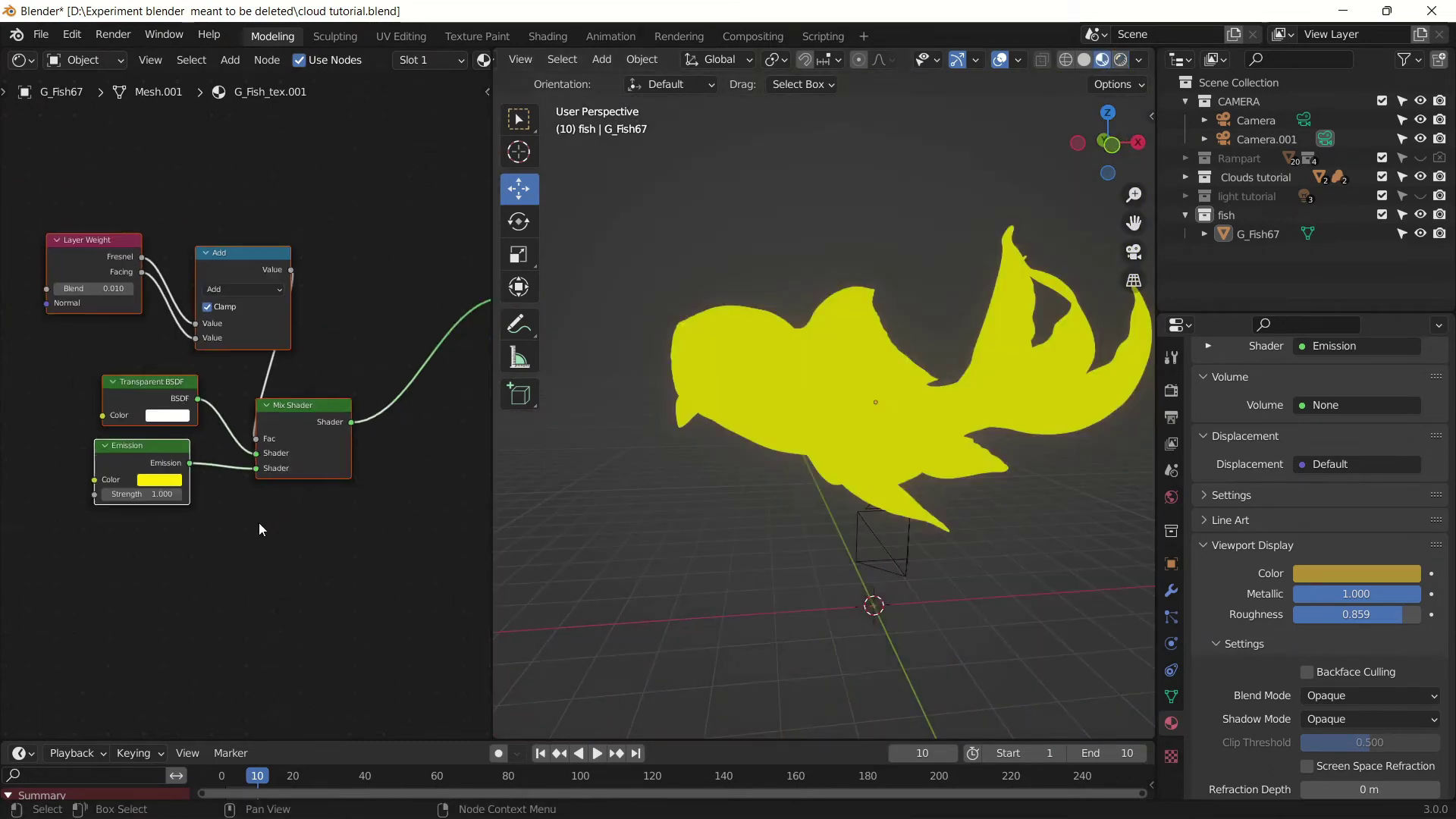
pyautogui.moveTo(76, 228); pyautogui.dragTo(199, 516)
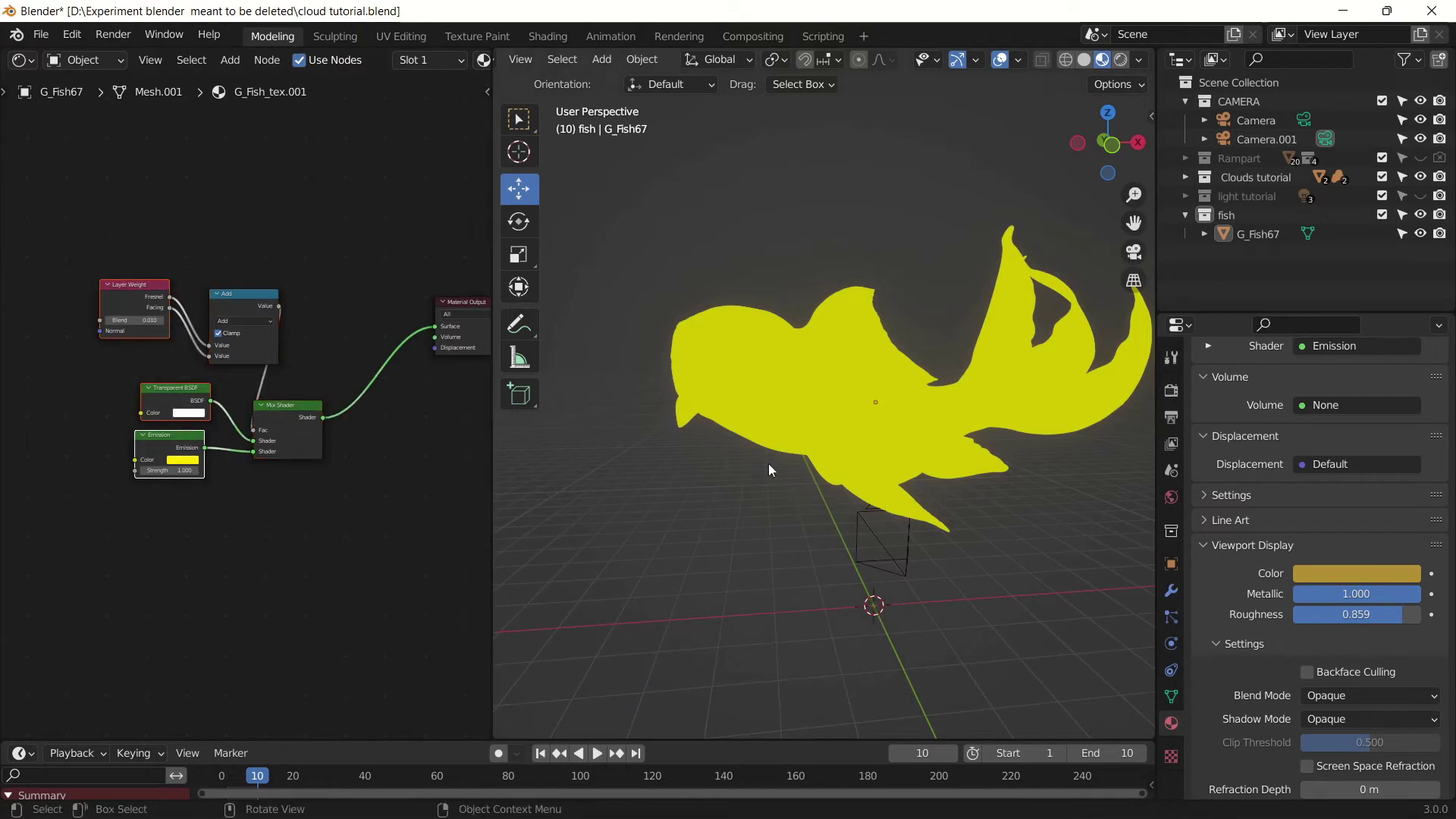
pyautogui.moveTo(872, 466)
pyautogui.mouseDown(button='middle')
pyautogui.moveTo(907, 468)
pyautogui.moveTo(857, 490)
pyautogui.moveTo(908, 481)
pyautogui.moveTo(826, 474)
pyautogui.moveTo(844, 463)
pyautogui.mouseUp(button='middle')
pyautogui.scroll(5, 926, 481)
pyautogui.scroll(-5, 789, 486)
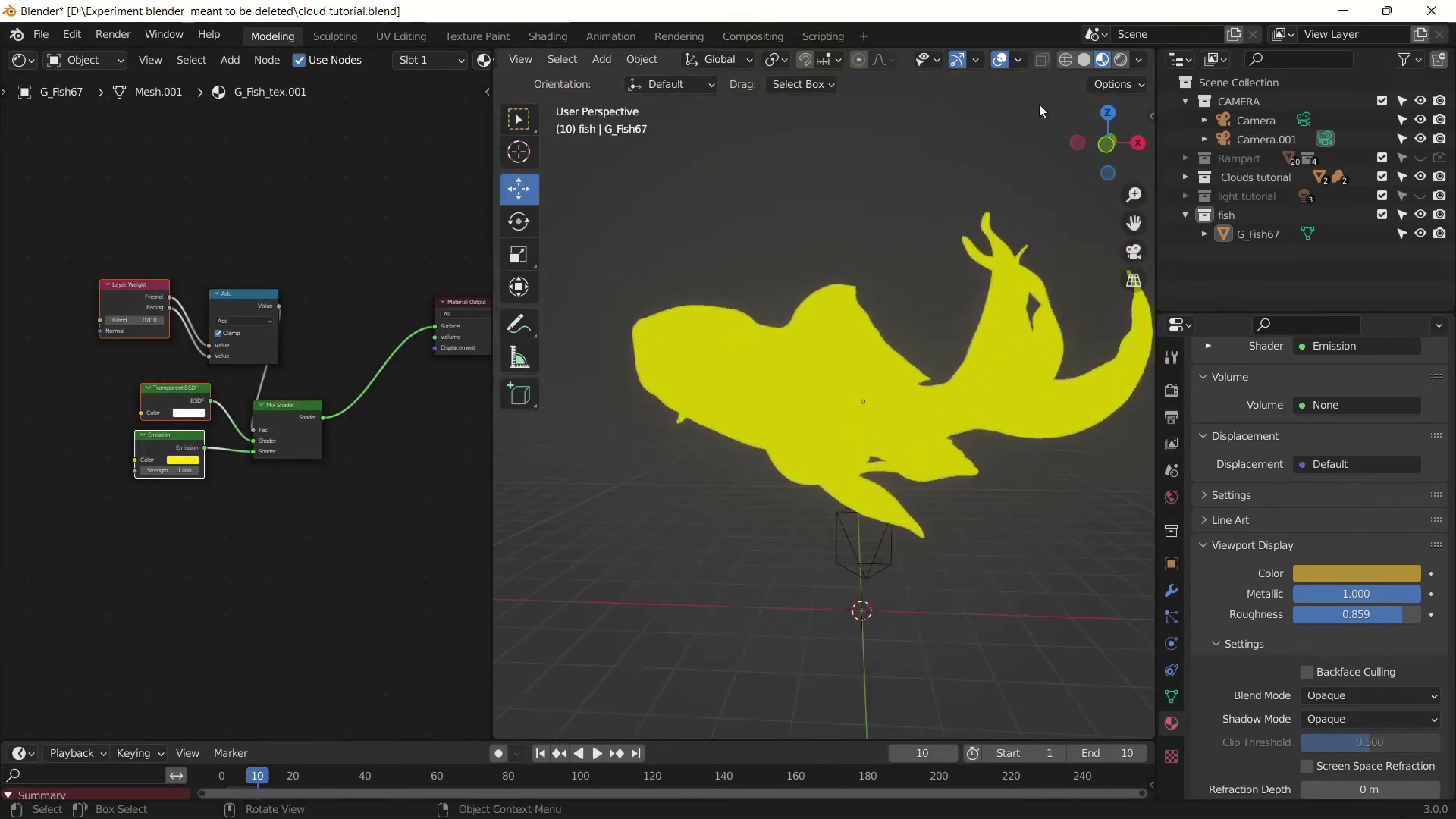
# View the fish in Rendered and Wireframe shading, then return to Material Preview
pyautogui.click(1120, 61)
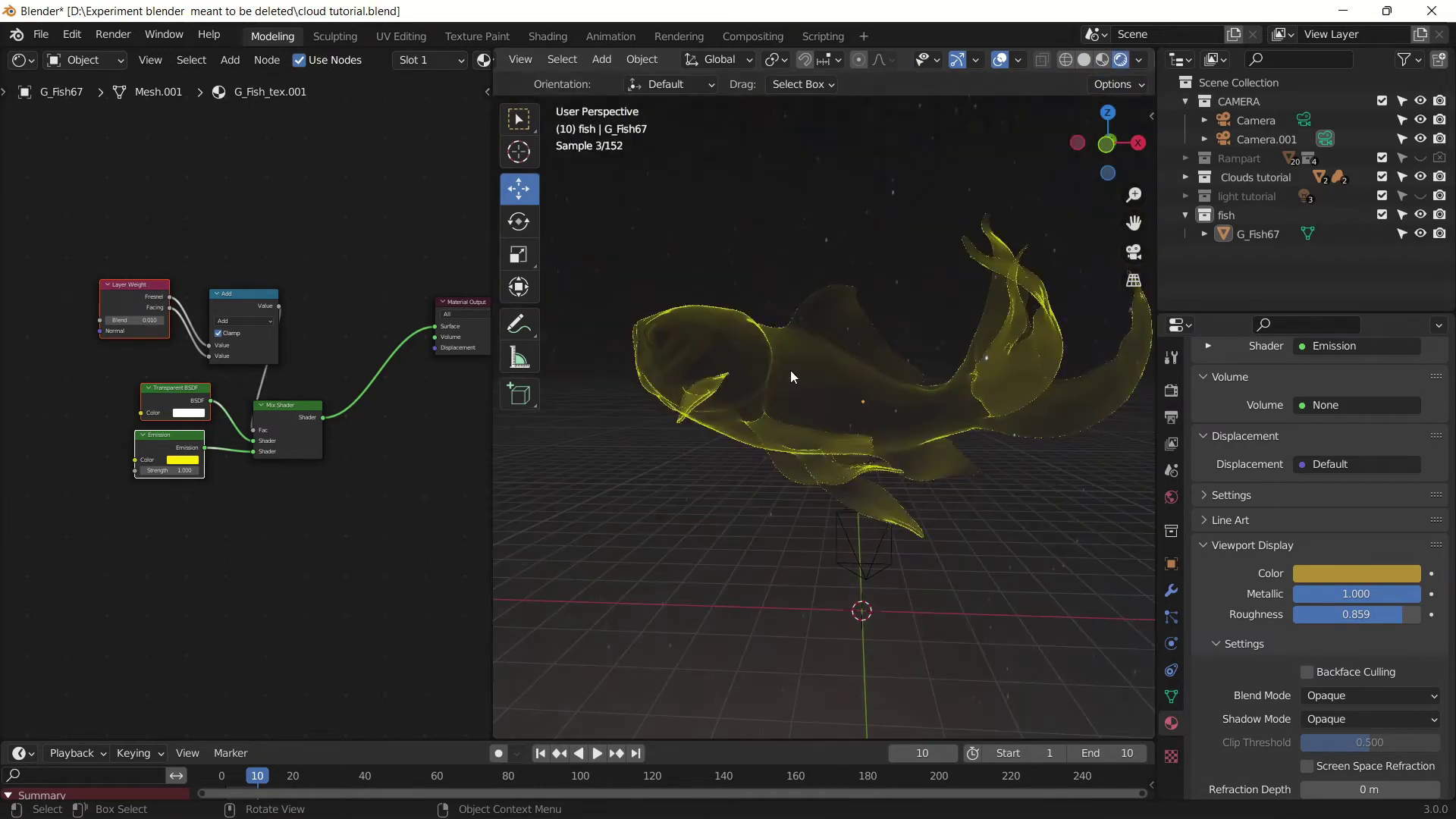
pyautogui.moveTo(736, 380); pyautogui.dragTo(775, 388, button='middle')
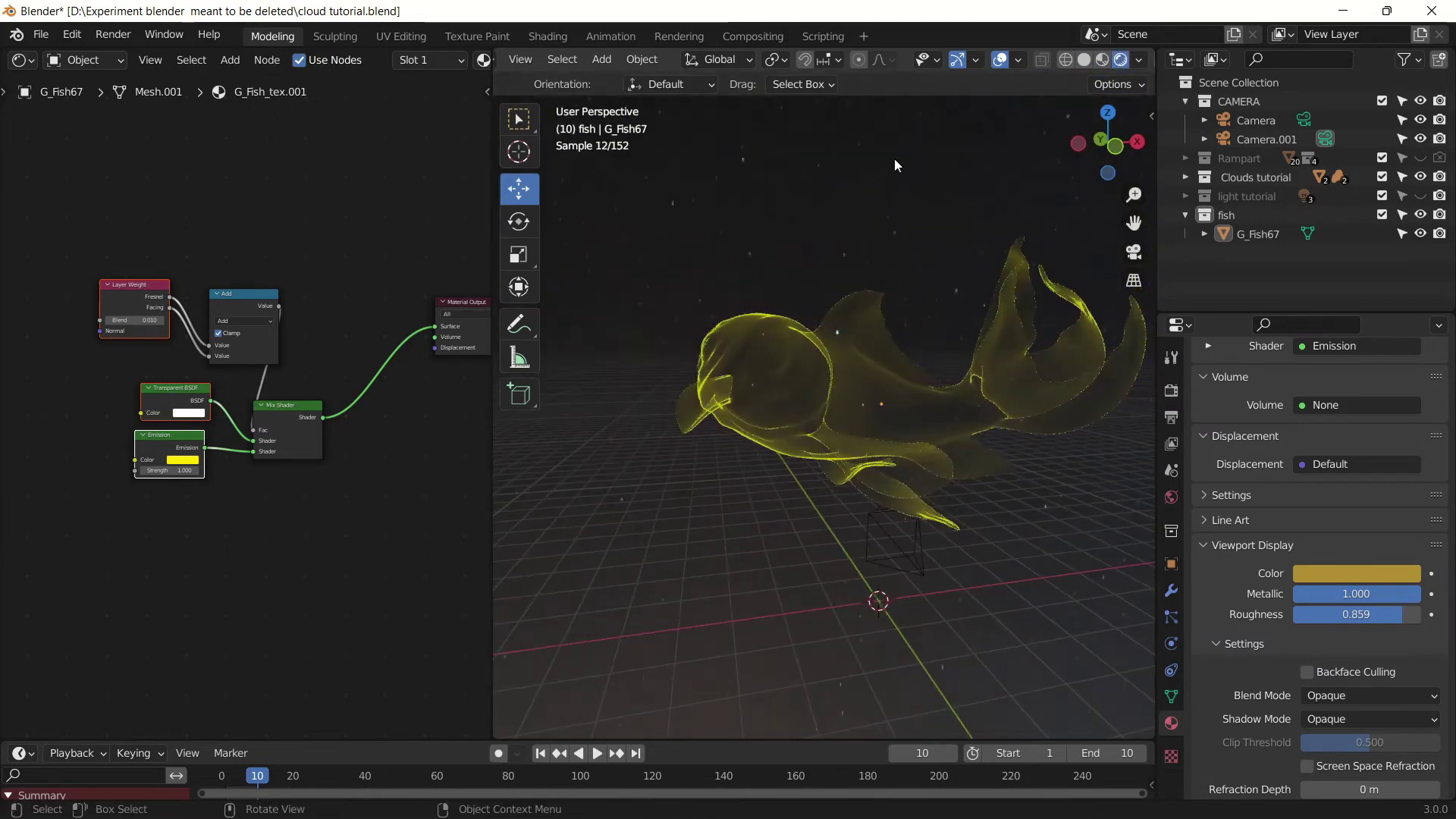
pyautogui.click(1065, 60)
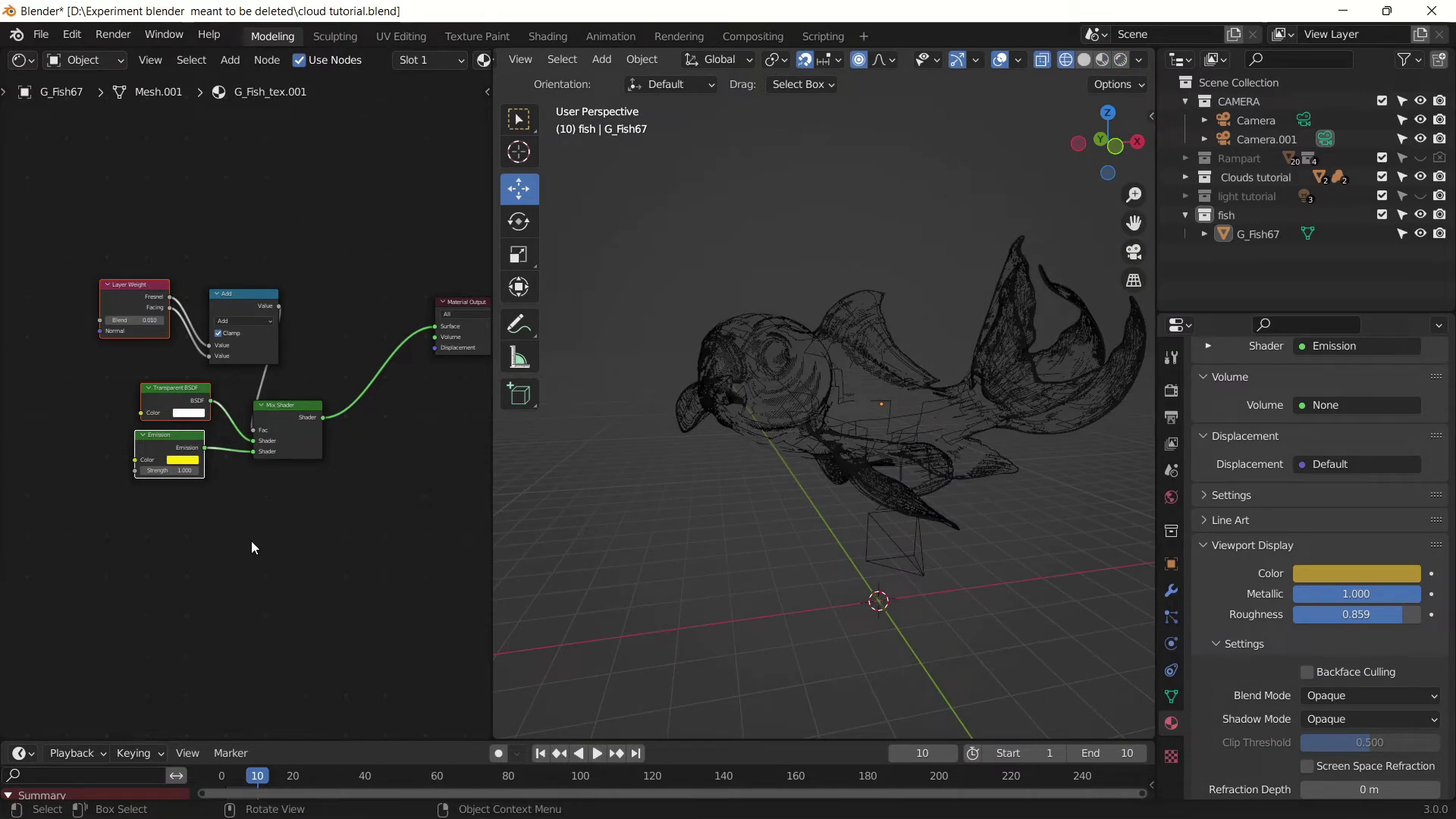
pyautogui.click(1102, 60)
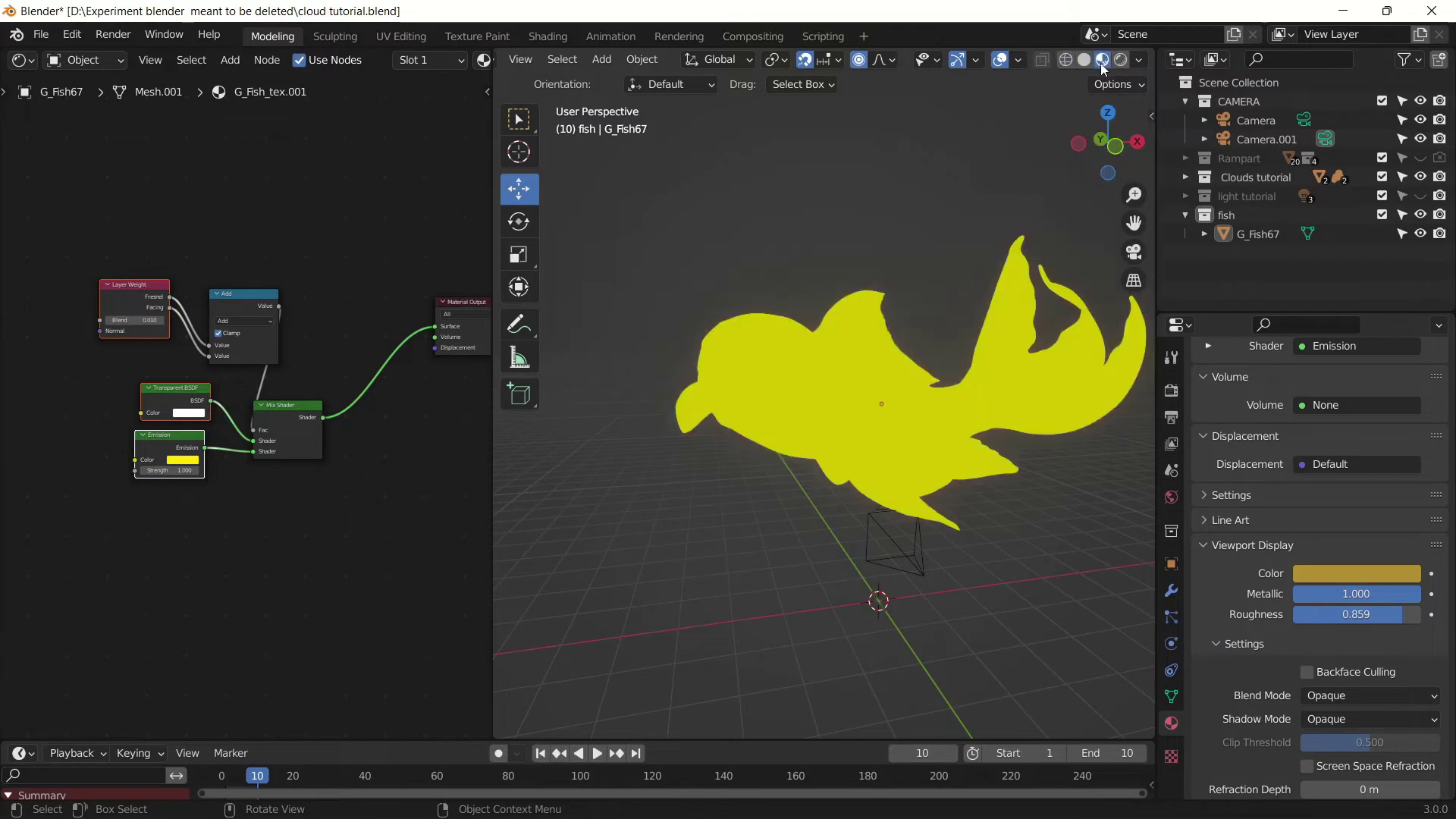
# Insert a second Mix Shader into the link leading to the Material Output
pyautogui.hotkey('shift', 'a')
pyautogui.moveTo(168, 626)
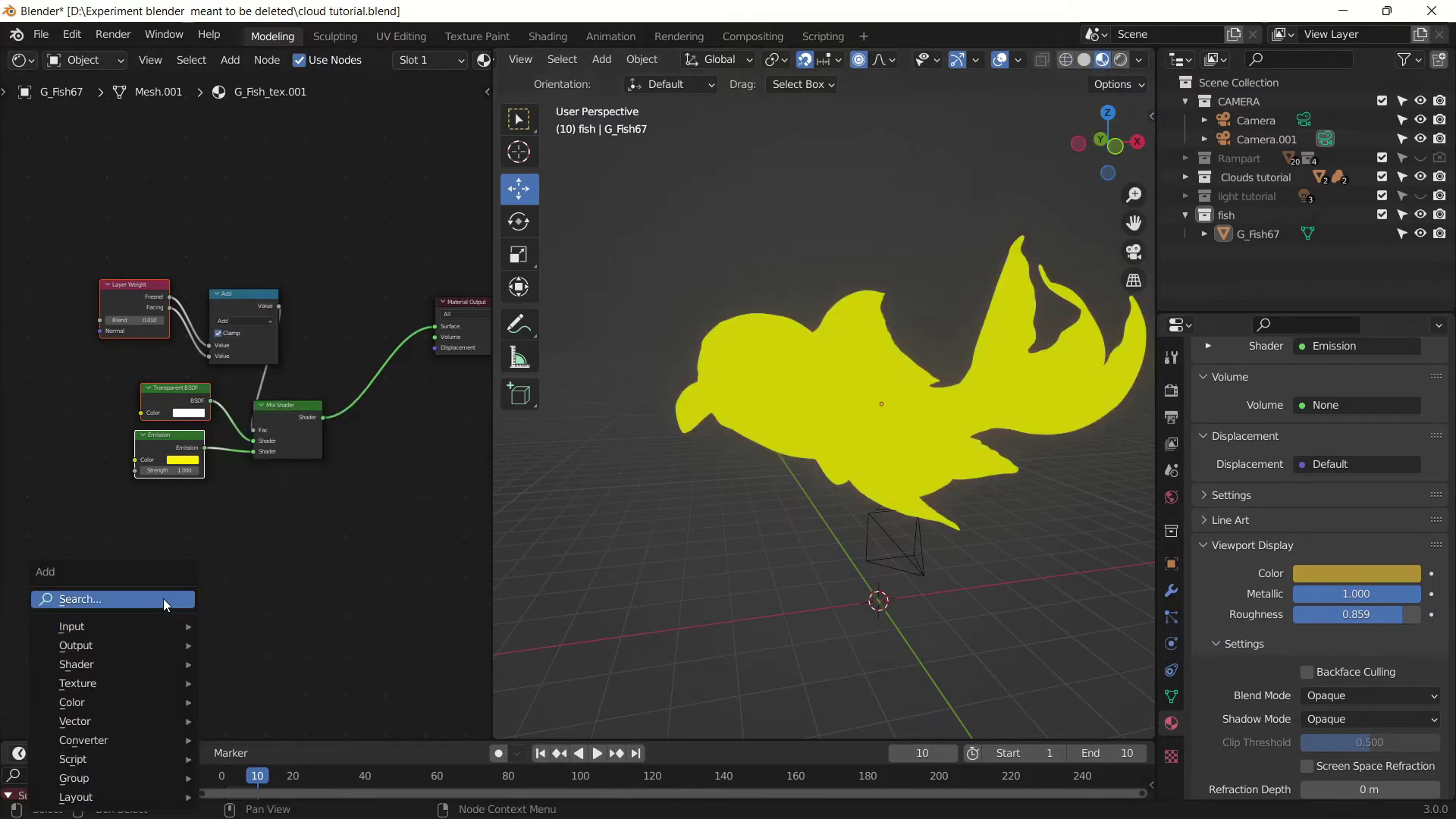
pyautogui.click(166, 598)
pyautogui.write('mi')
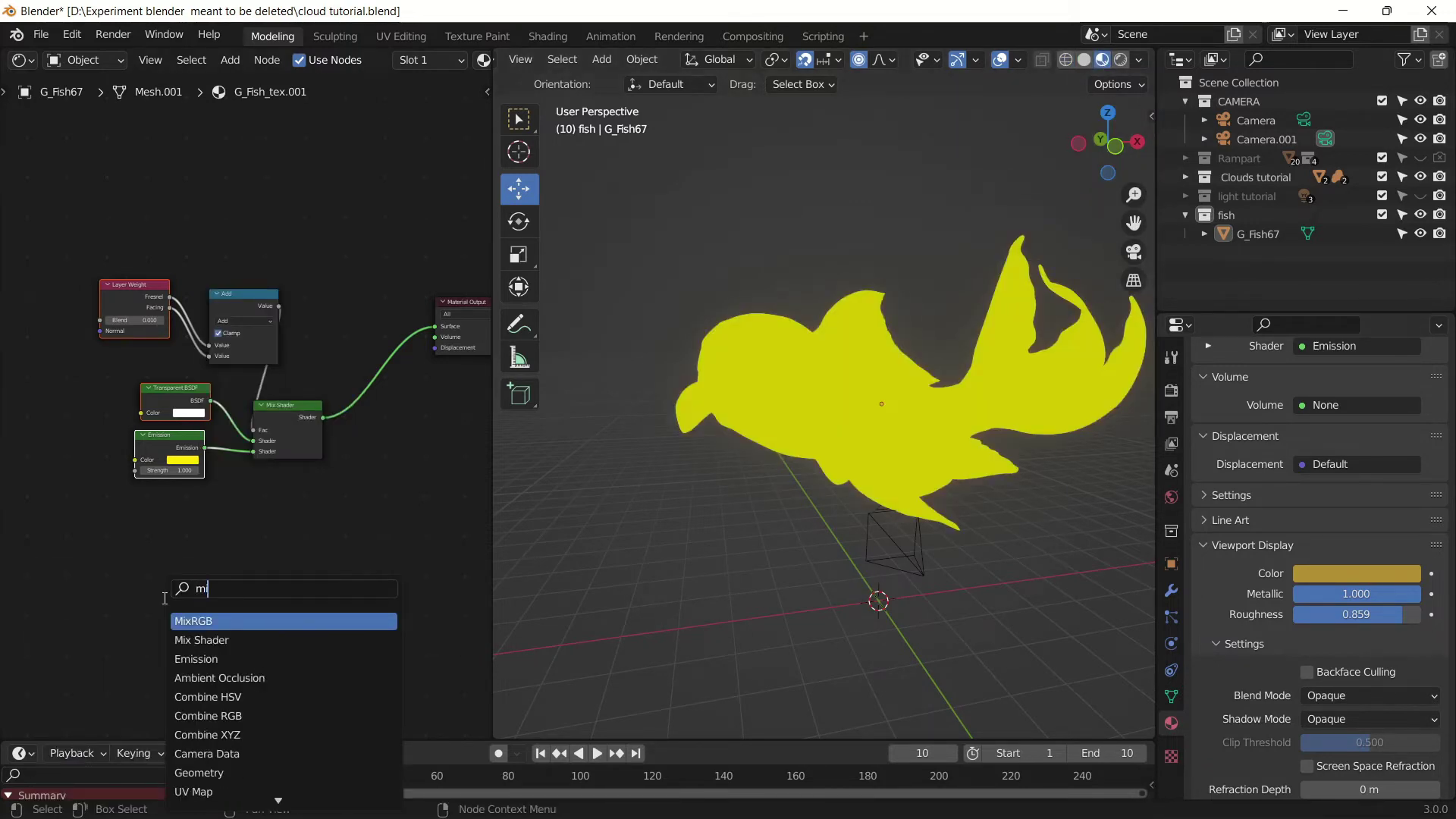
pyautogui.write('x')
pyautogui.click(192, 641)
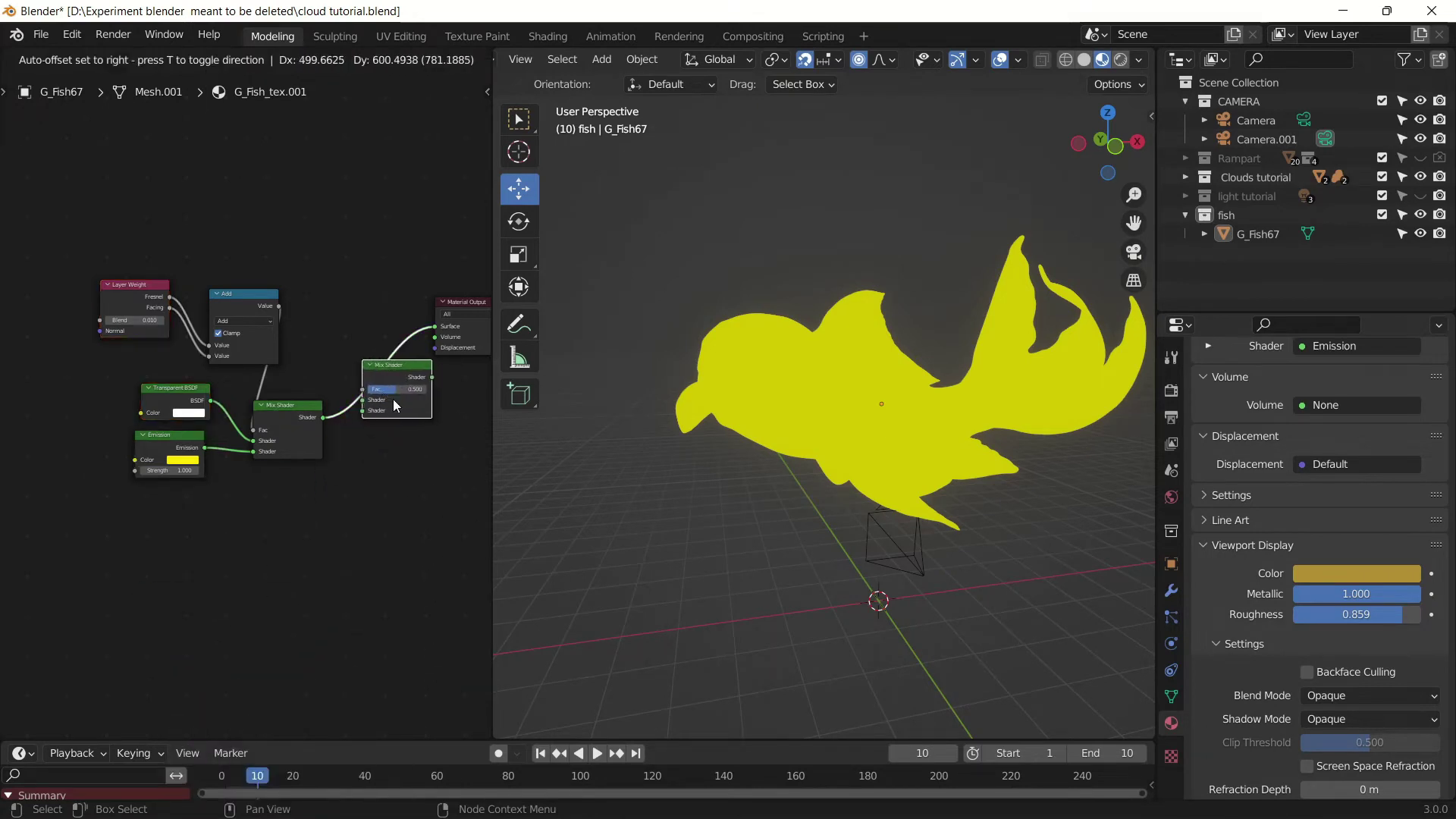
pyautogui.click(393, 399)
pyautogui.moveTo(353, 541); pyautogui.dragTo(277, 490, button='middle')
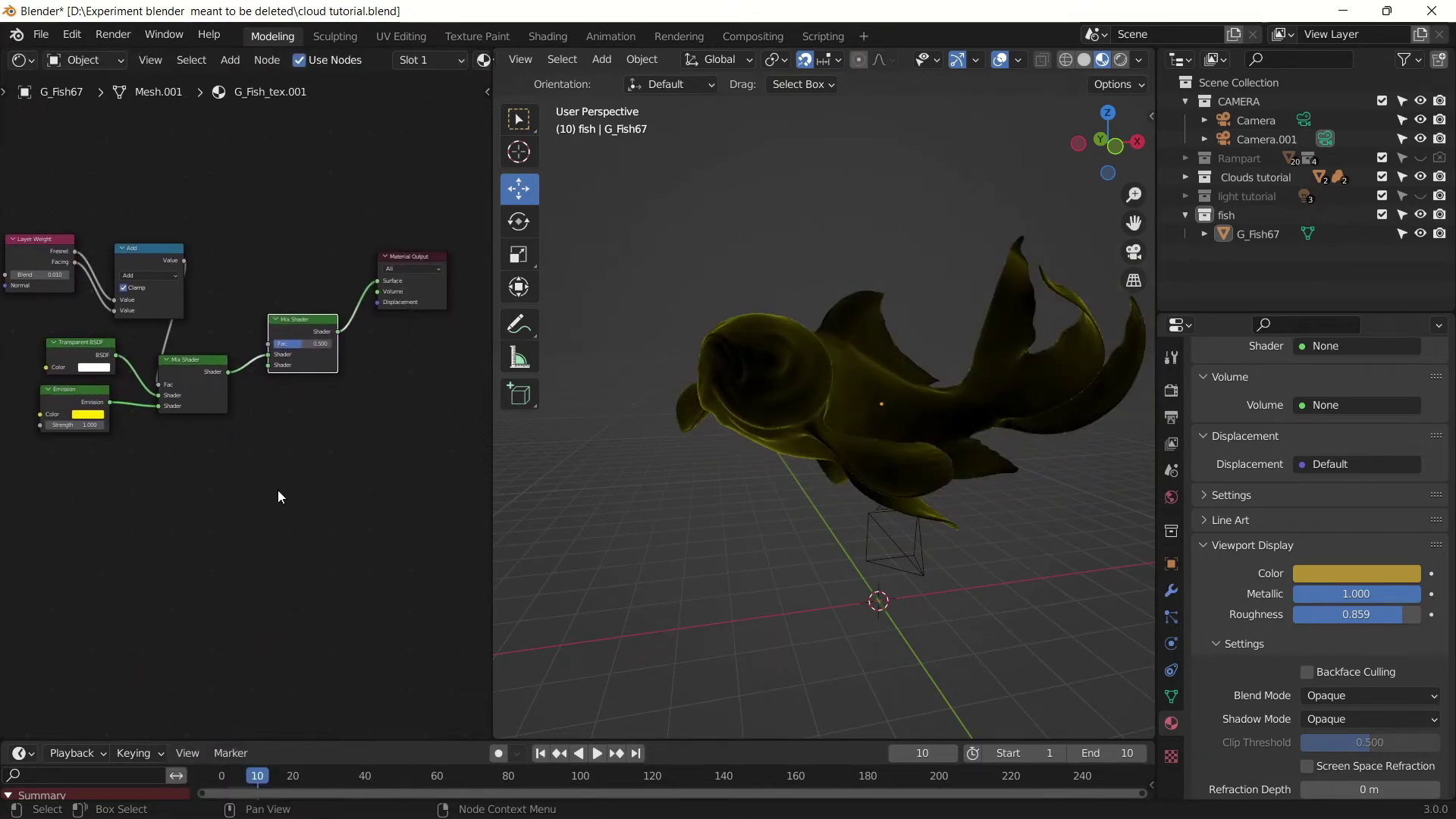
# Add a Principled BSDF below the other nodes and feed it into the second Mix Shader
pyautogui.hotkey('shift', 'a')
pyautogui.click(279, 490)
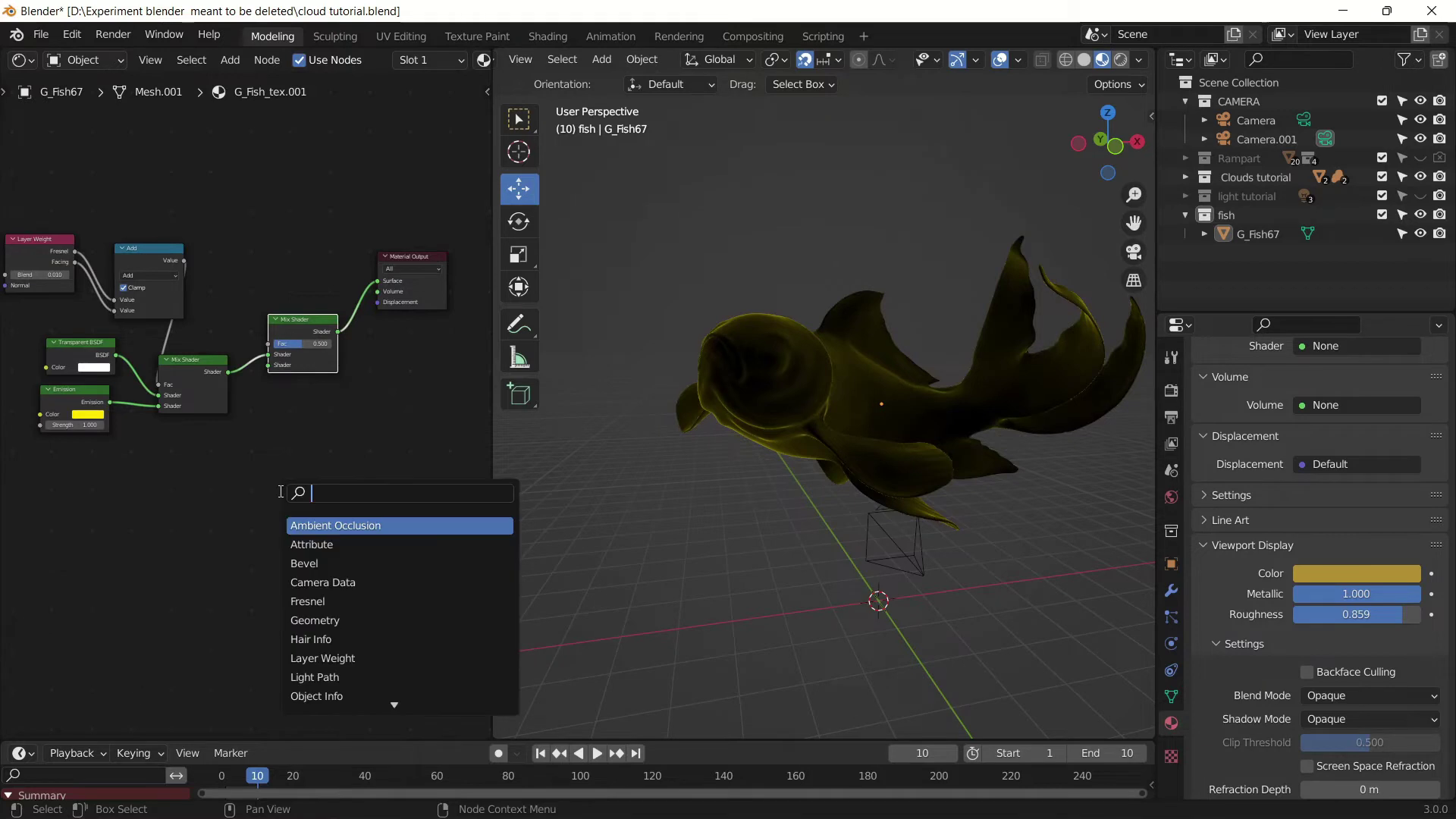
pyautogui.write('prin')
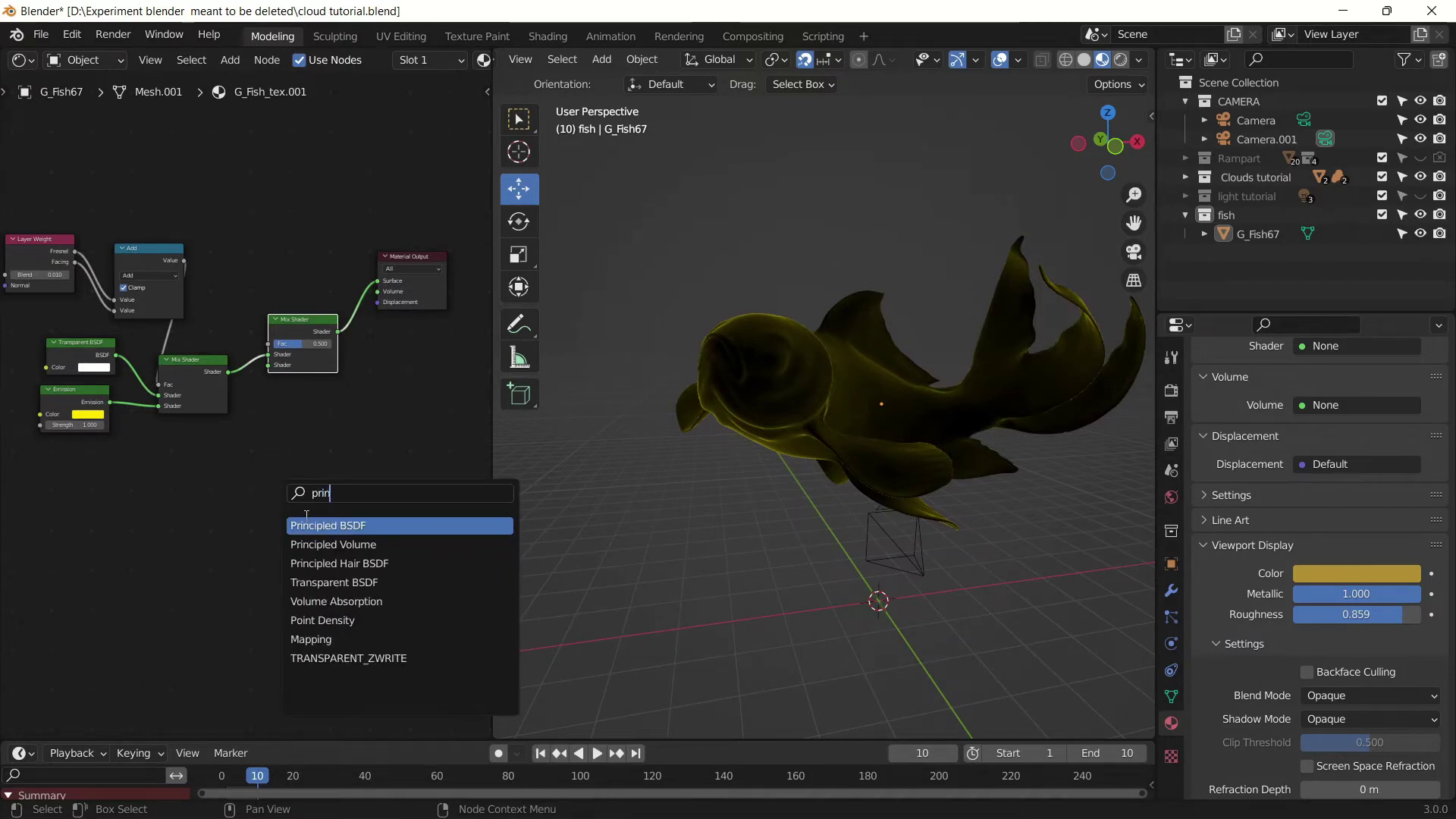
pyautogui.press('Return')
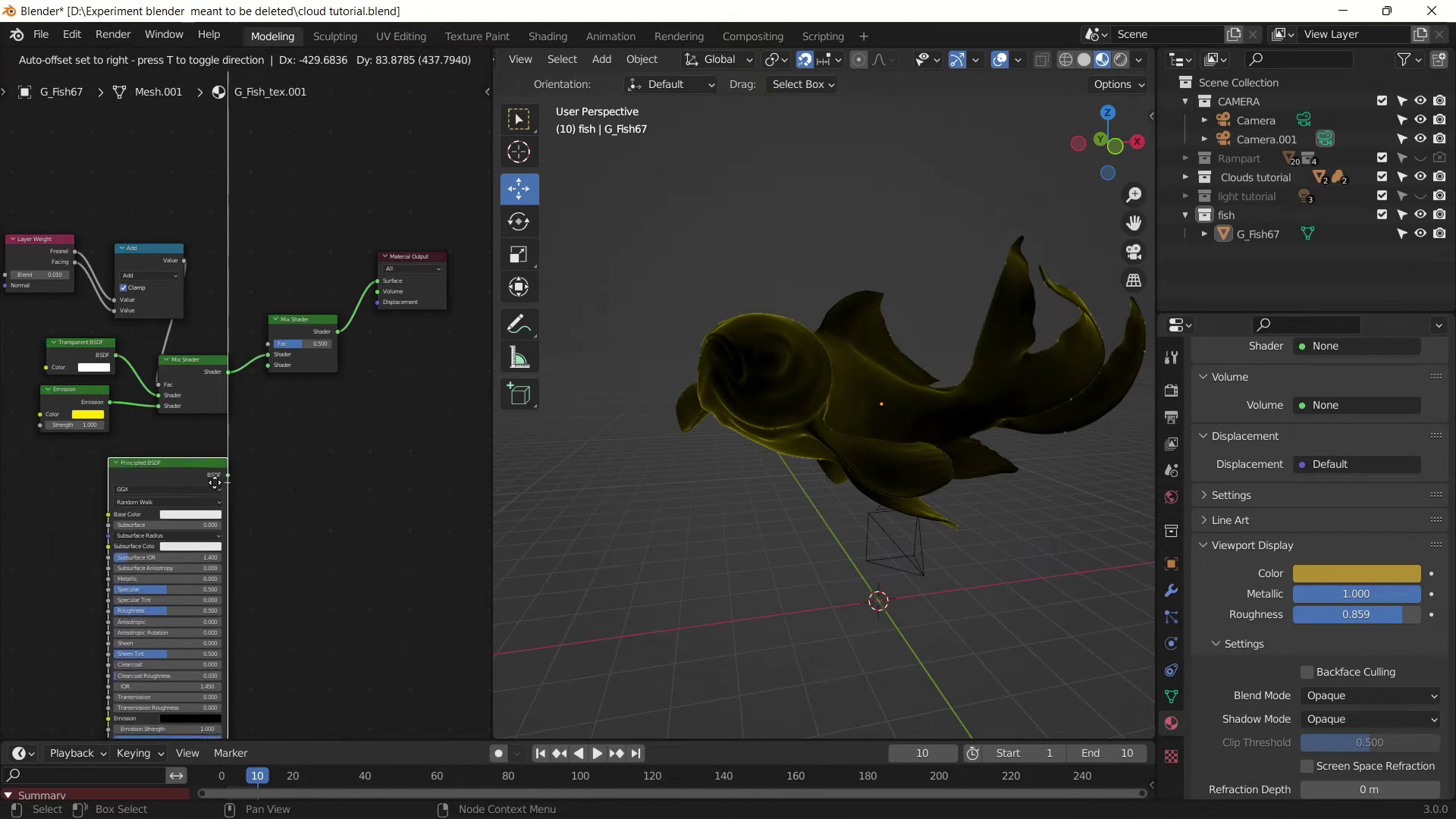
pyautogui.click(212, 484)
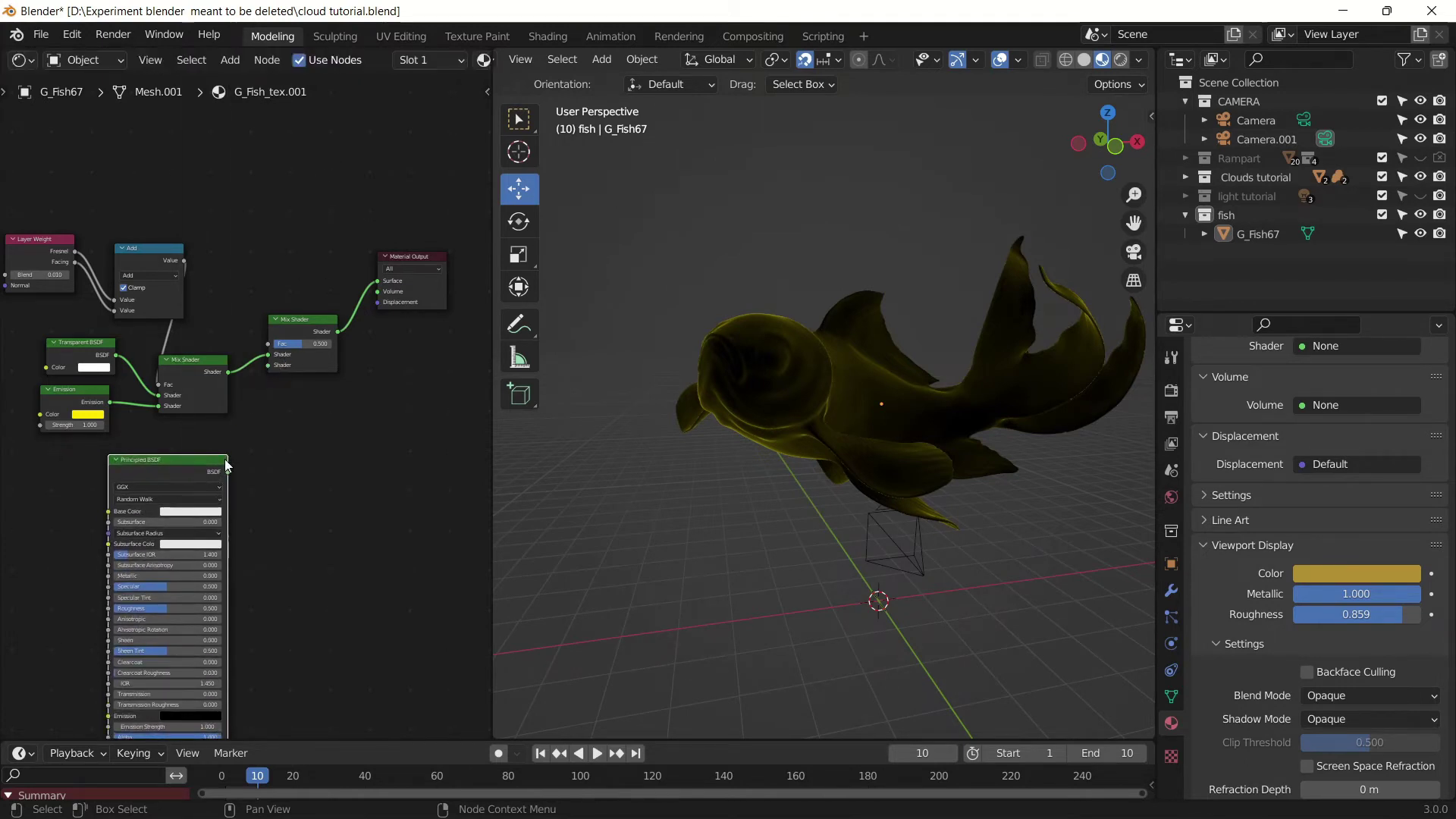
pyautogui.scroll(-1, 179, 480)
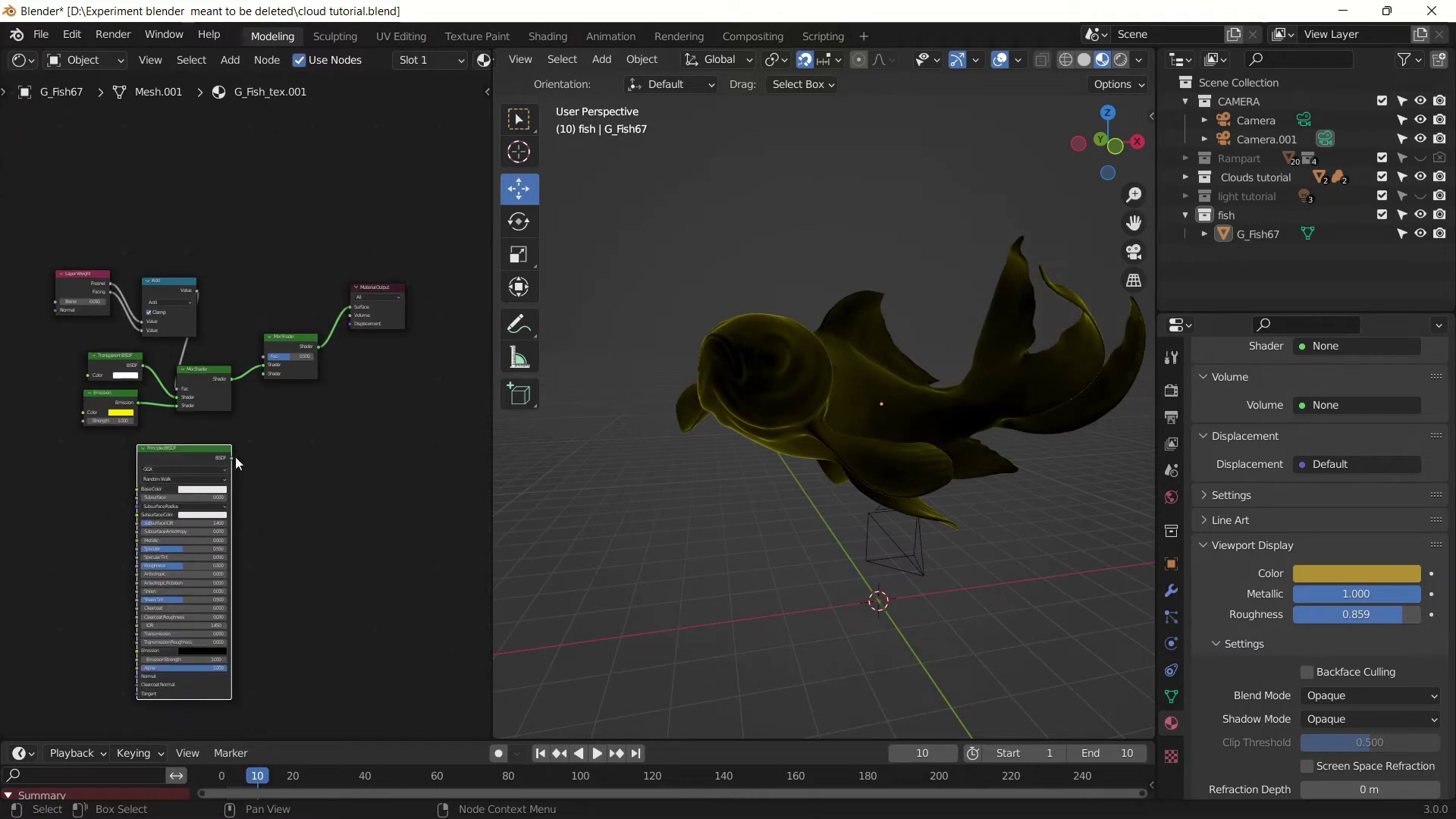
pyautogui.moveTo(233, 457); pyautogui.dragTo(267, 375)
pyautogui.scroll(6, 289, 555)
pyautogui.moveTo(331, 439); pyautogui.dragTo(468, 201, button='middle')
pyautogui.moveTo(407, 384); pyautogui.dragTo(361, 348, button='middle')
pyautogui.scroll(1, 330, 470)
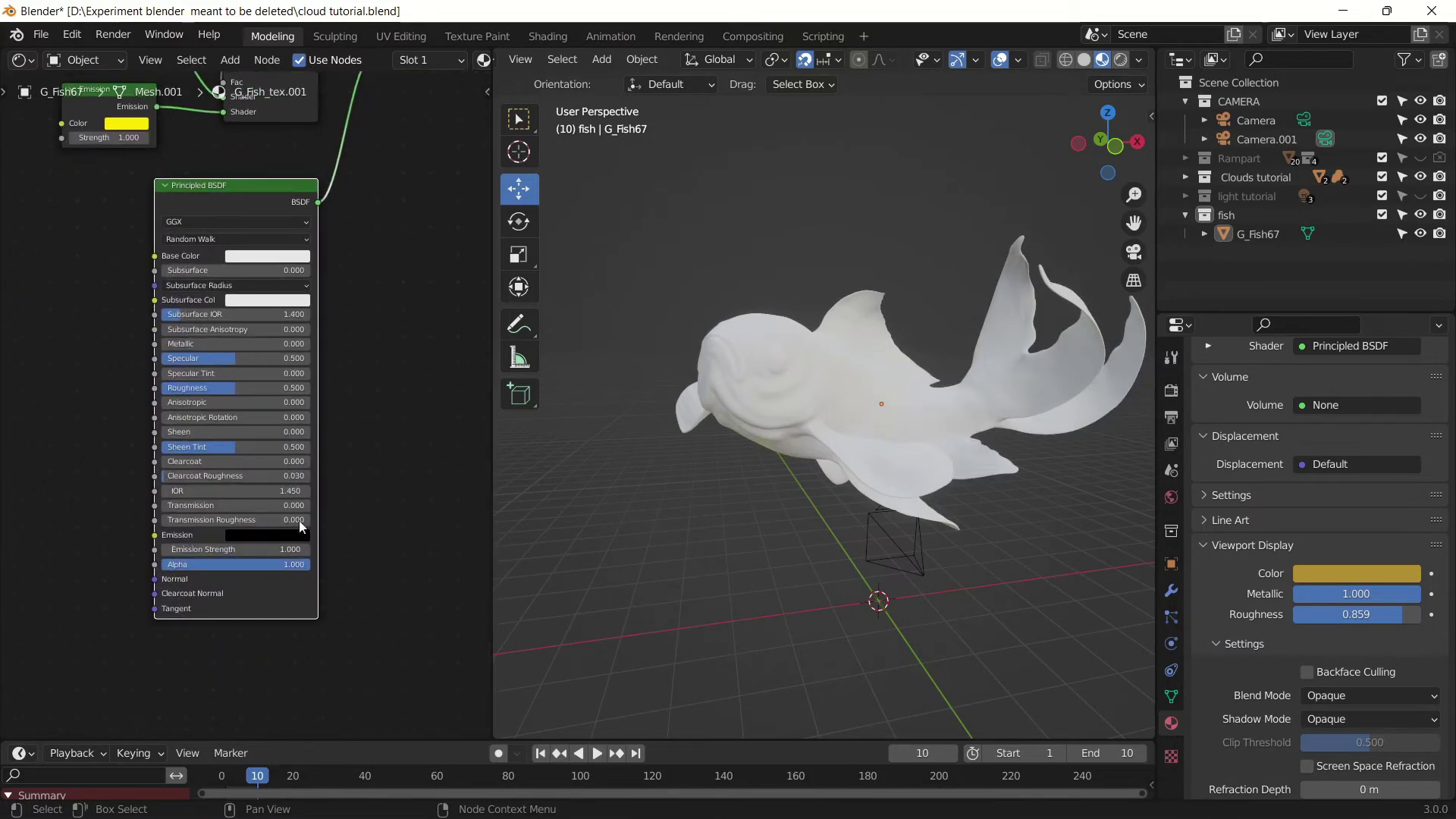
# Add a ColorRamp node and connect its Color output to the Principled BSDF Alpha
pyautogui.moveTo(277, 492); pyautogui.dragTo(157, 646, button='middle')
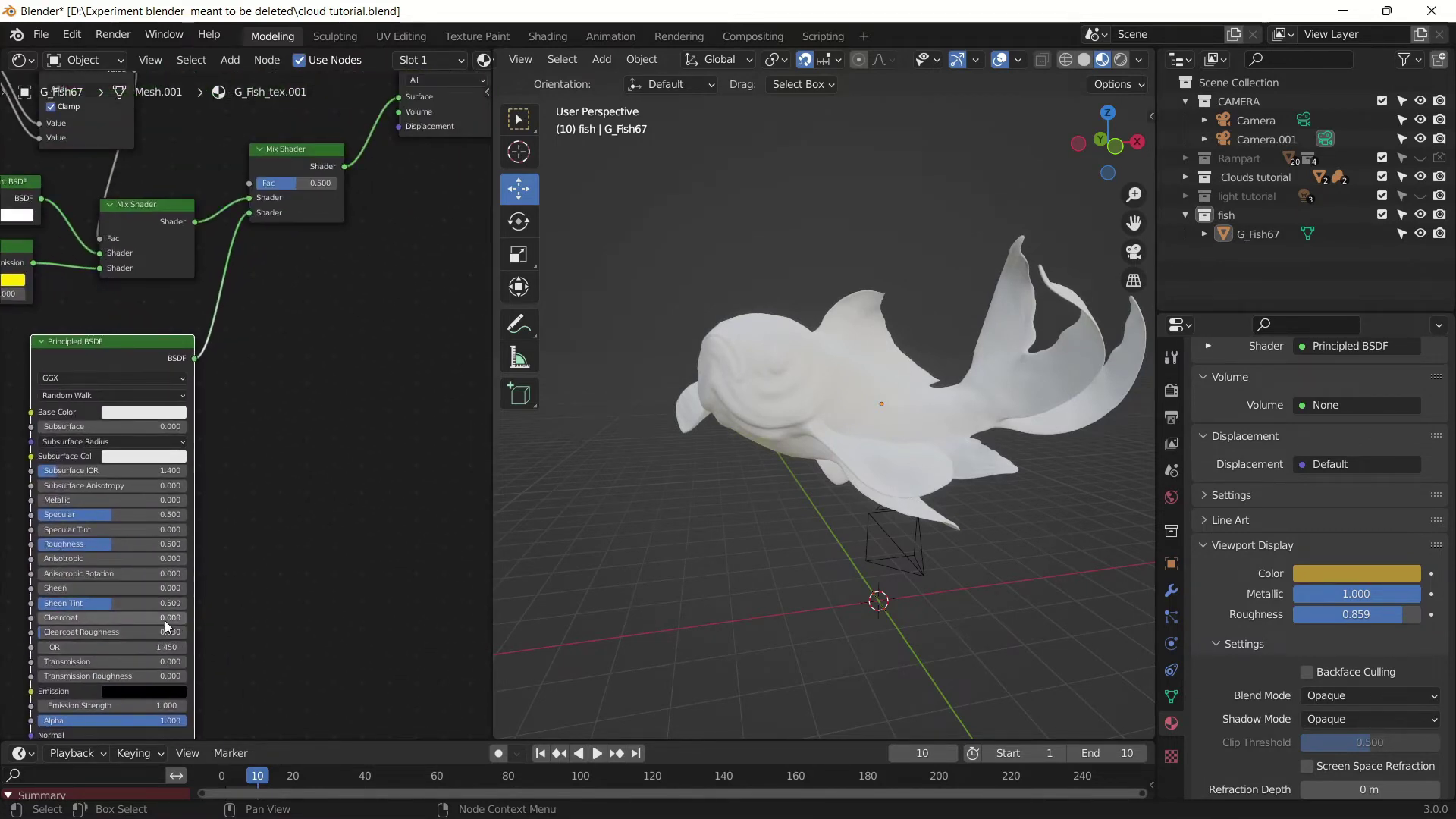
pyautogui.moveTo(190, 600); pyautogui.dragTo(315, 456, button='middle')
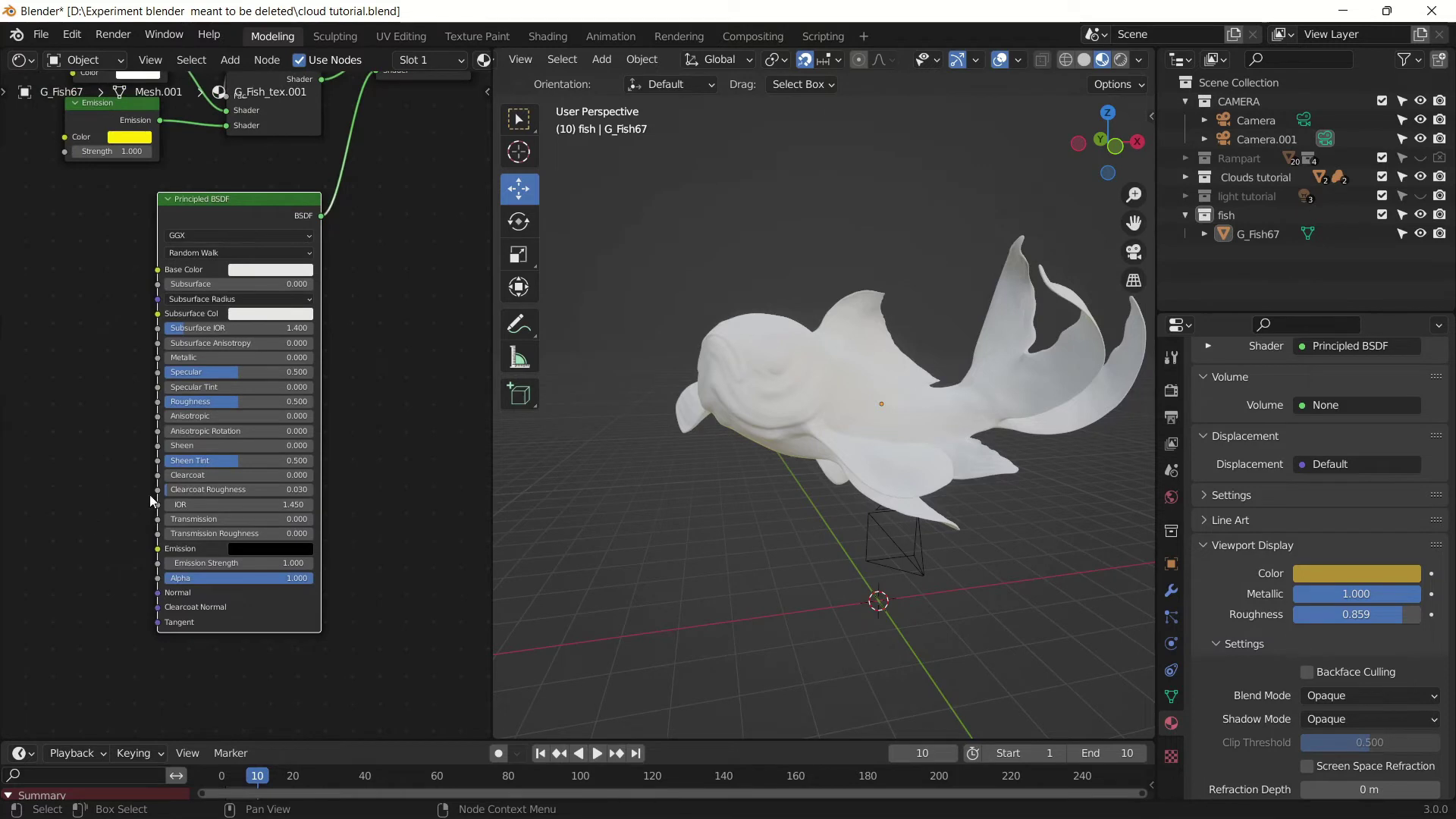
pyautogui.moveTo(113, 489); pyautogui.dragTo(187, 508, button='middle')
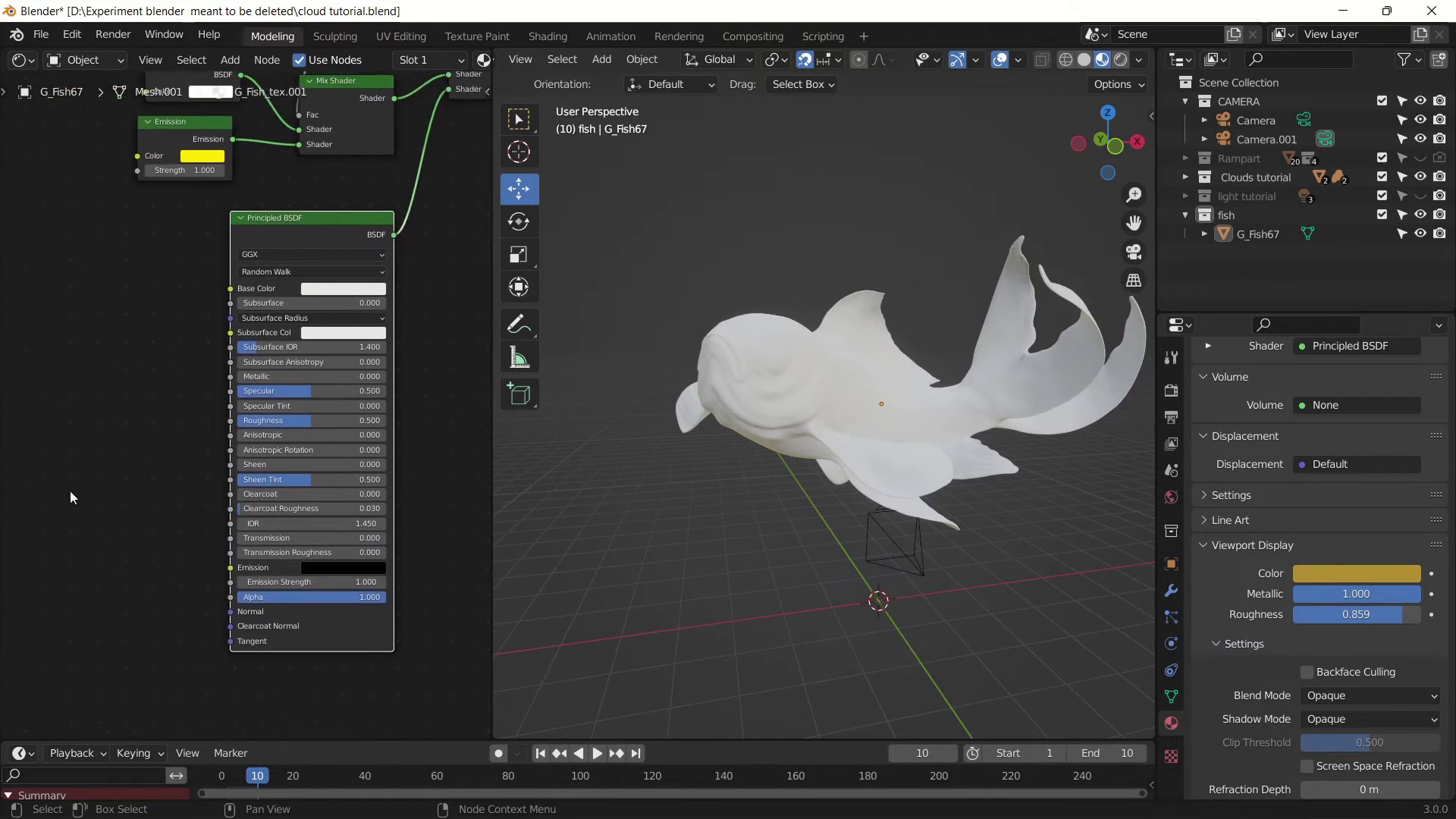
pyautogui.hotkey('shift', 'a')
pyautogui.click(141, 396)
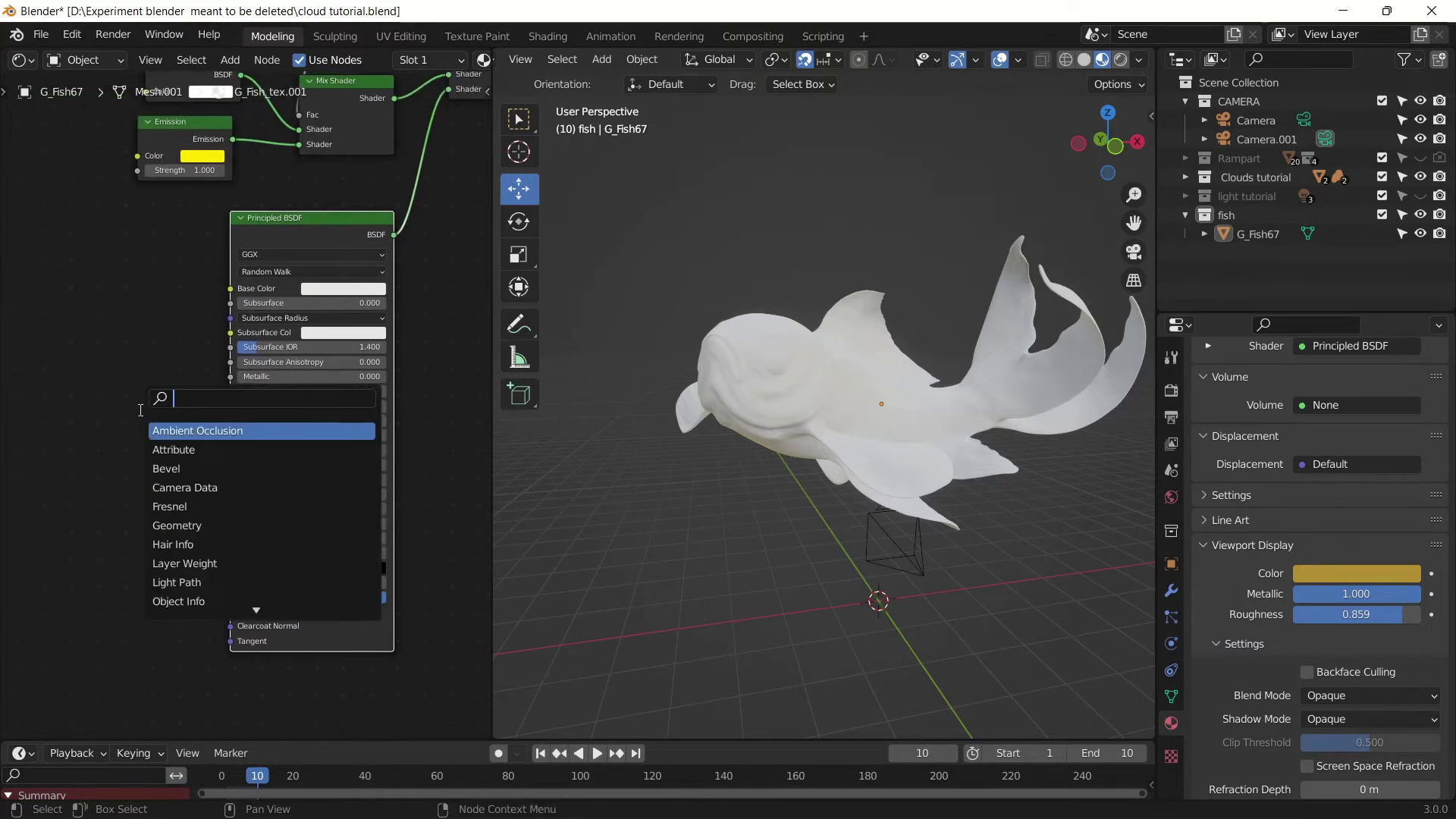
pyautogui.write('colo')
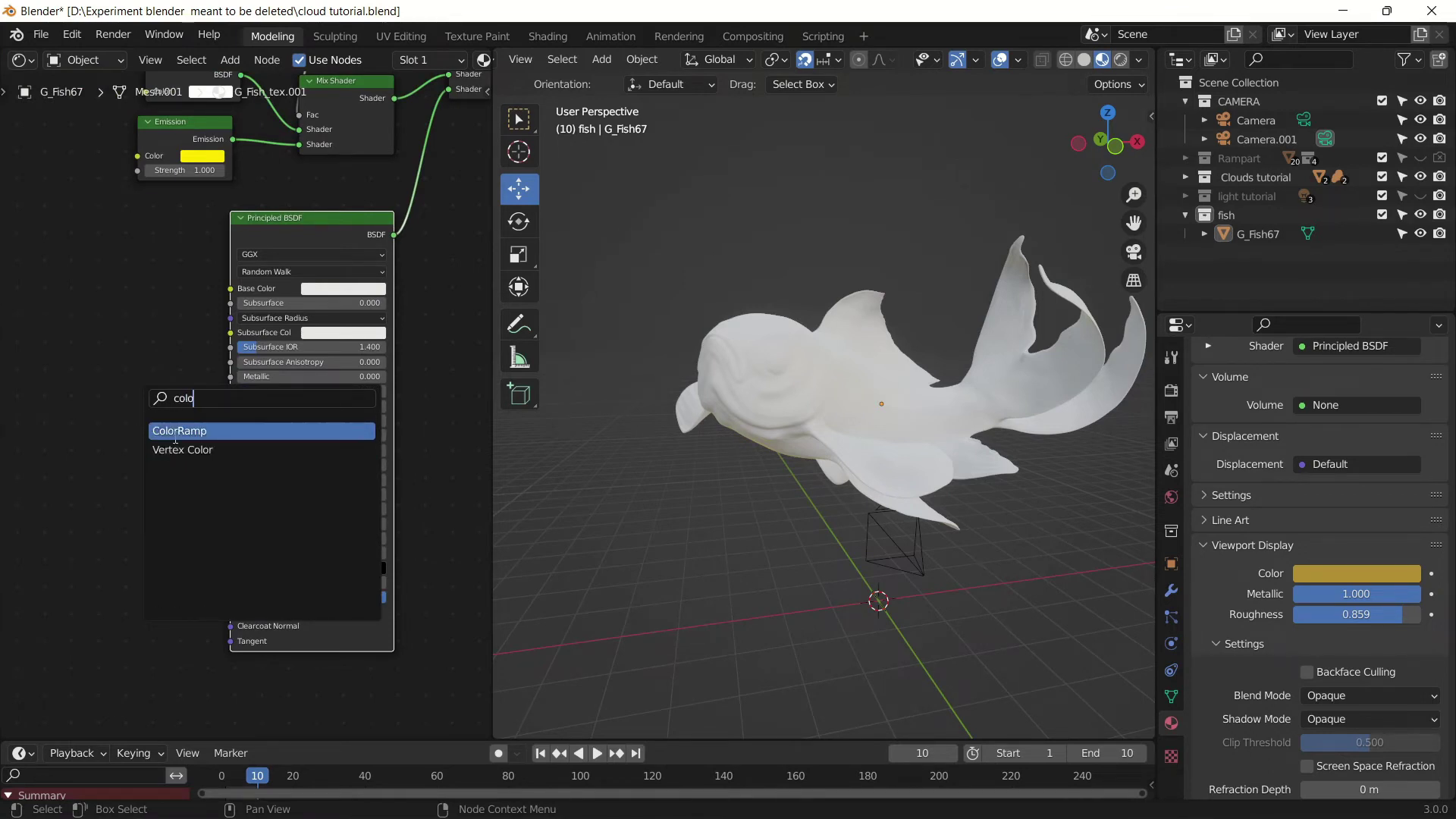
pyautogui.click(176, 431)
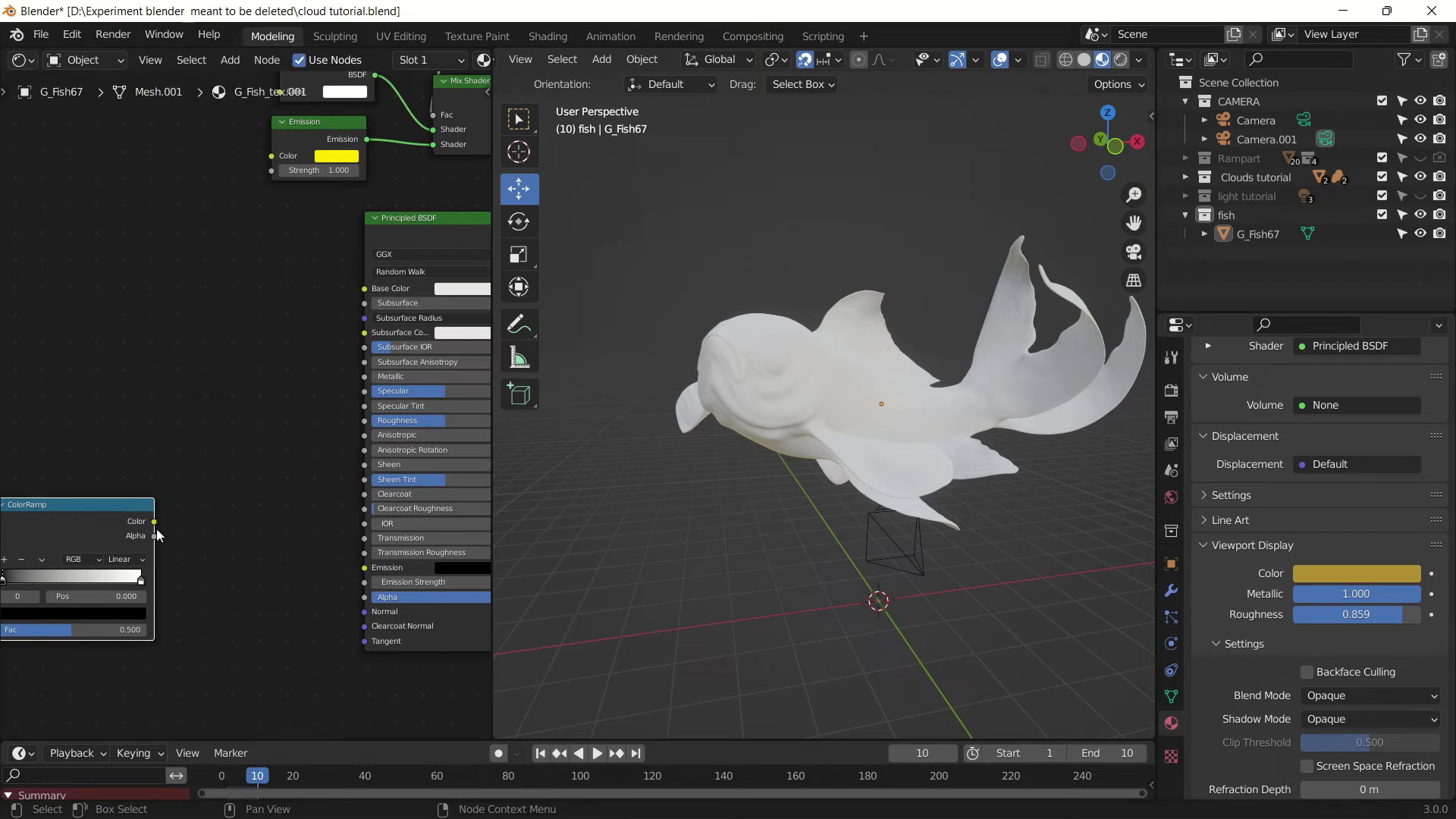
pyautogui.moveTo(156, 523); pyautogui.dragTo(367, 602)
pyautogui.keyDown('ctrl'); pyautogui.hscroll(-3, 234, 599); pyautogui.keyUp('ctrl')
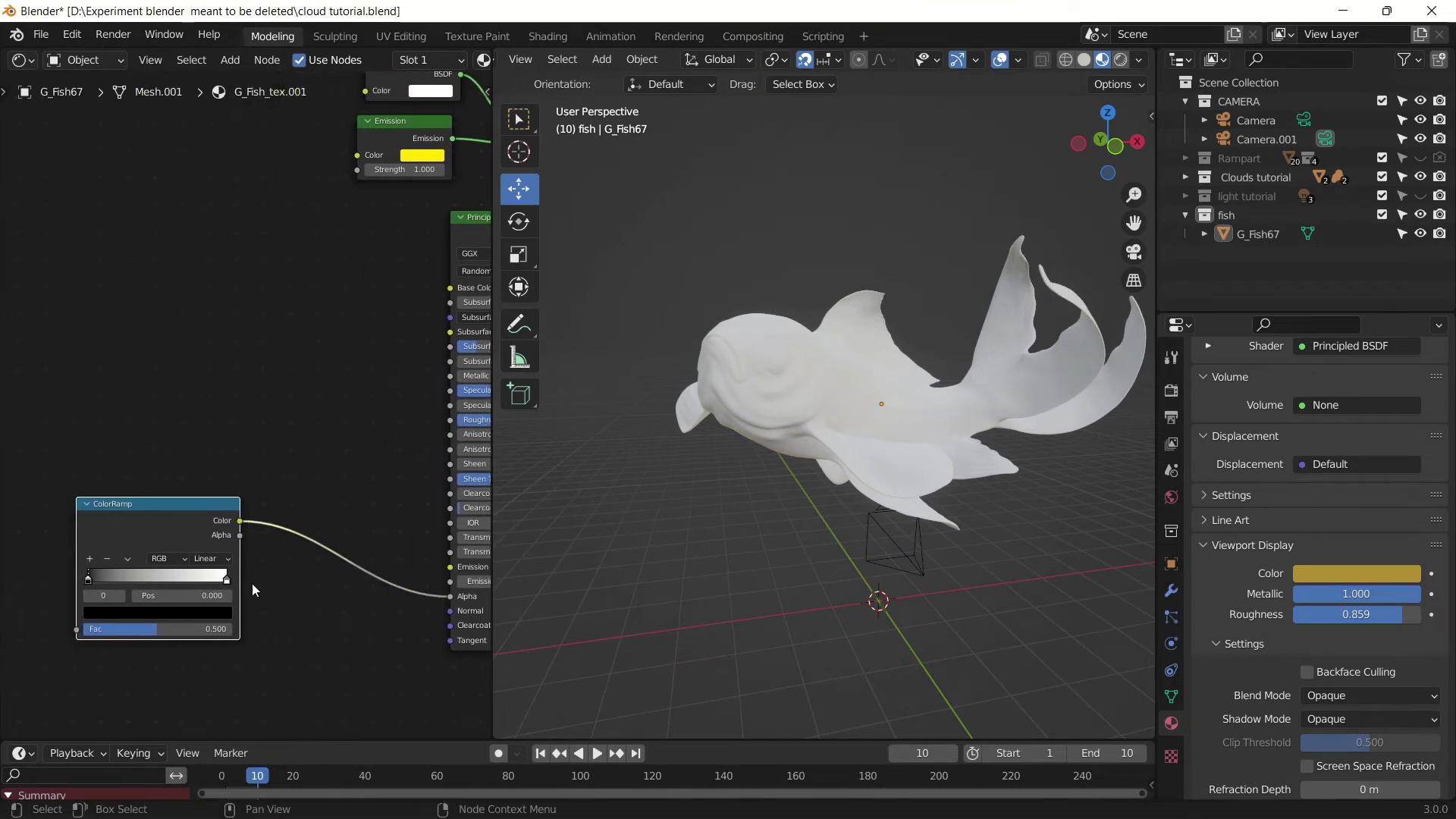
pyautogui.scroll(-1, 230, 580)
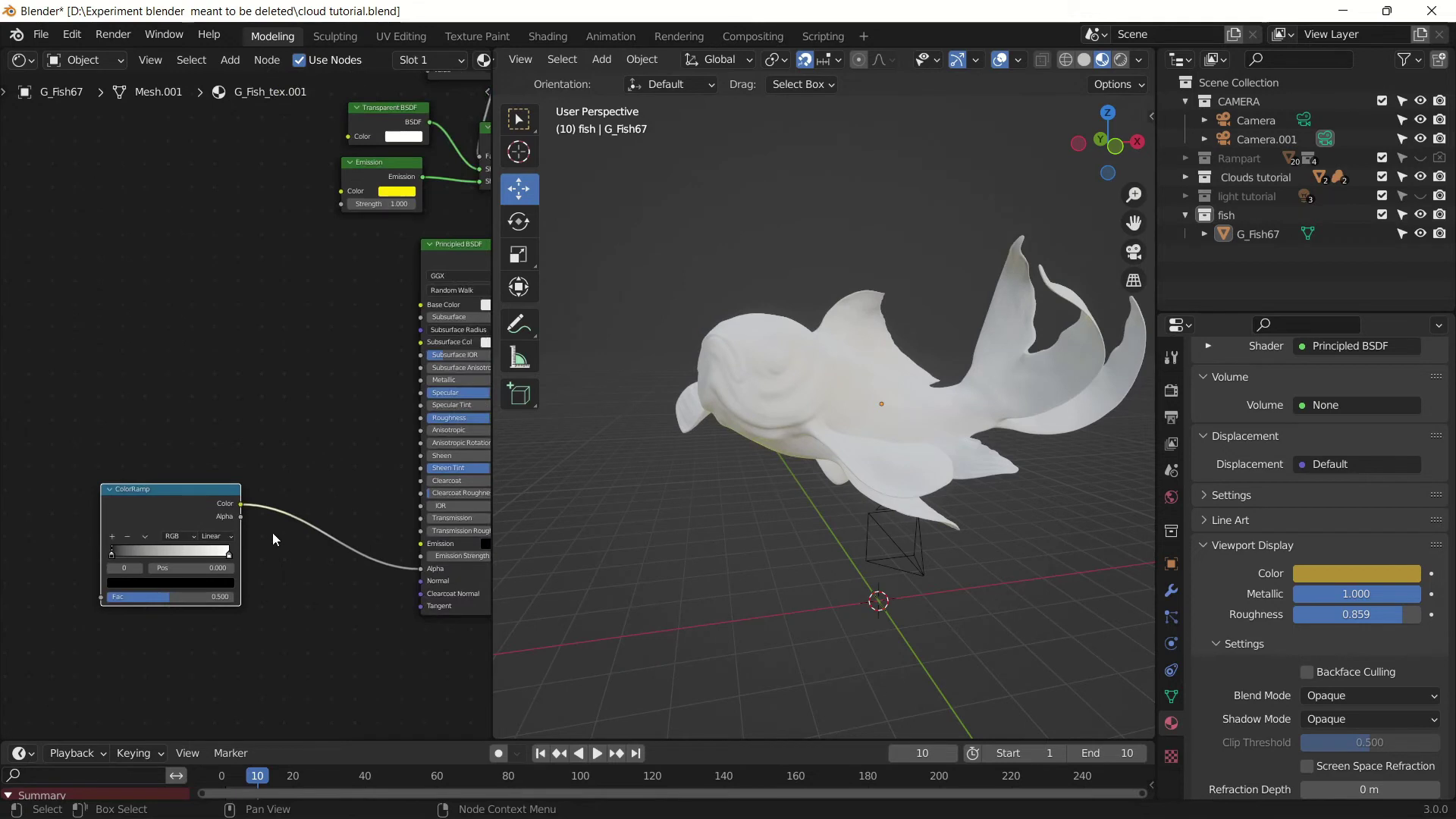
# Recolor the ramp's white end stop with the Emission yellow using the eyedropper
pyautogui.click(229, 556)
pyautogui.click(227, 585)
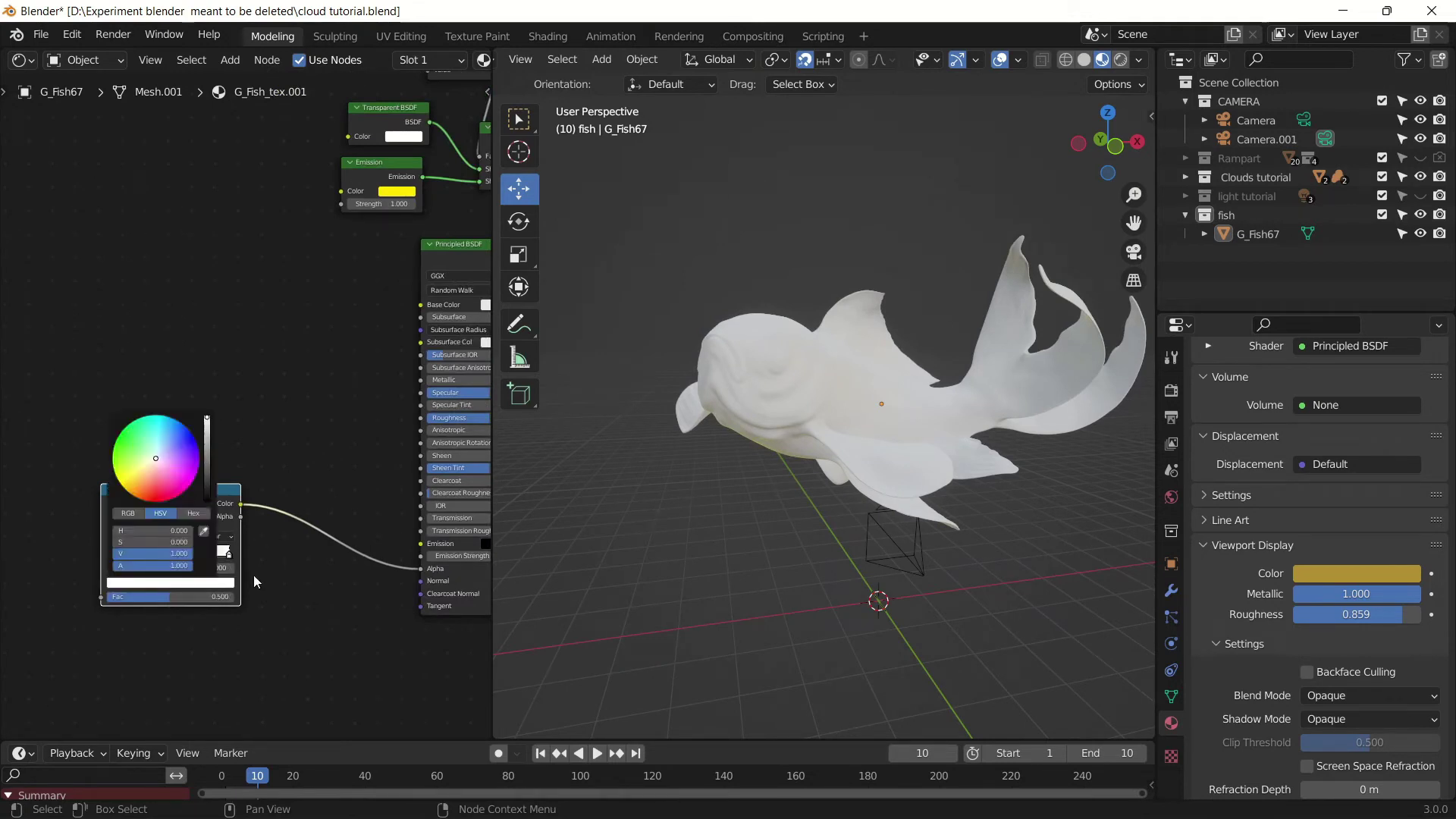
pyautogui.click(204, 533)
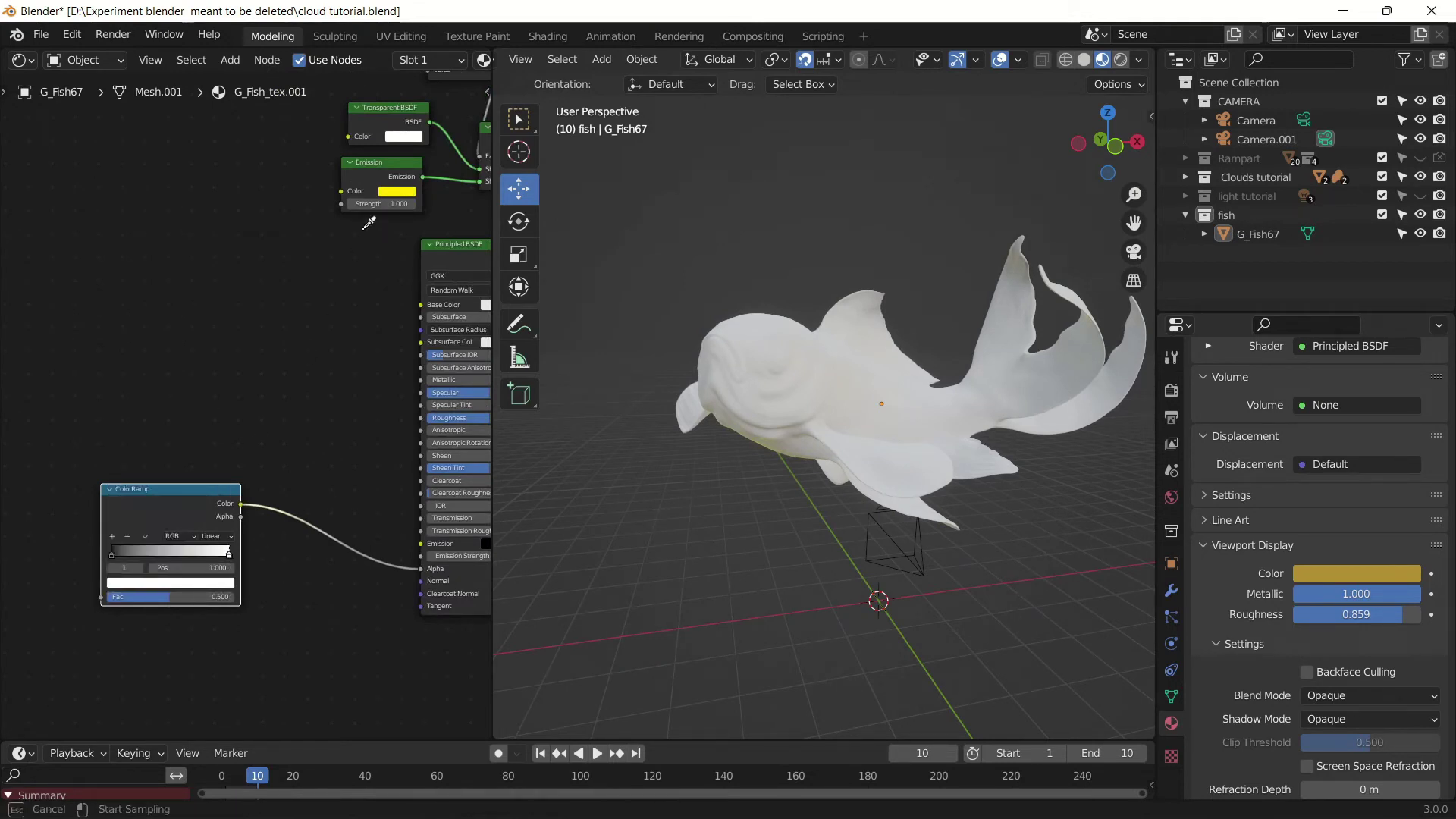
pyautogui.click(393, 193)
pyautogui.scroll(-2, 316, 378)
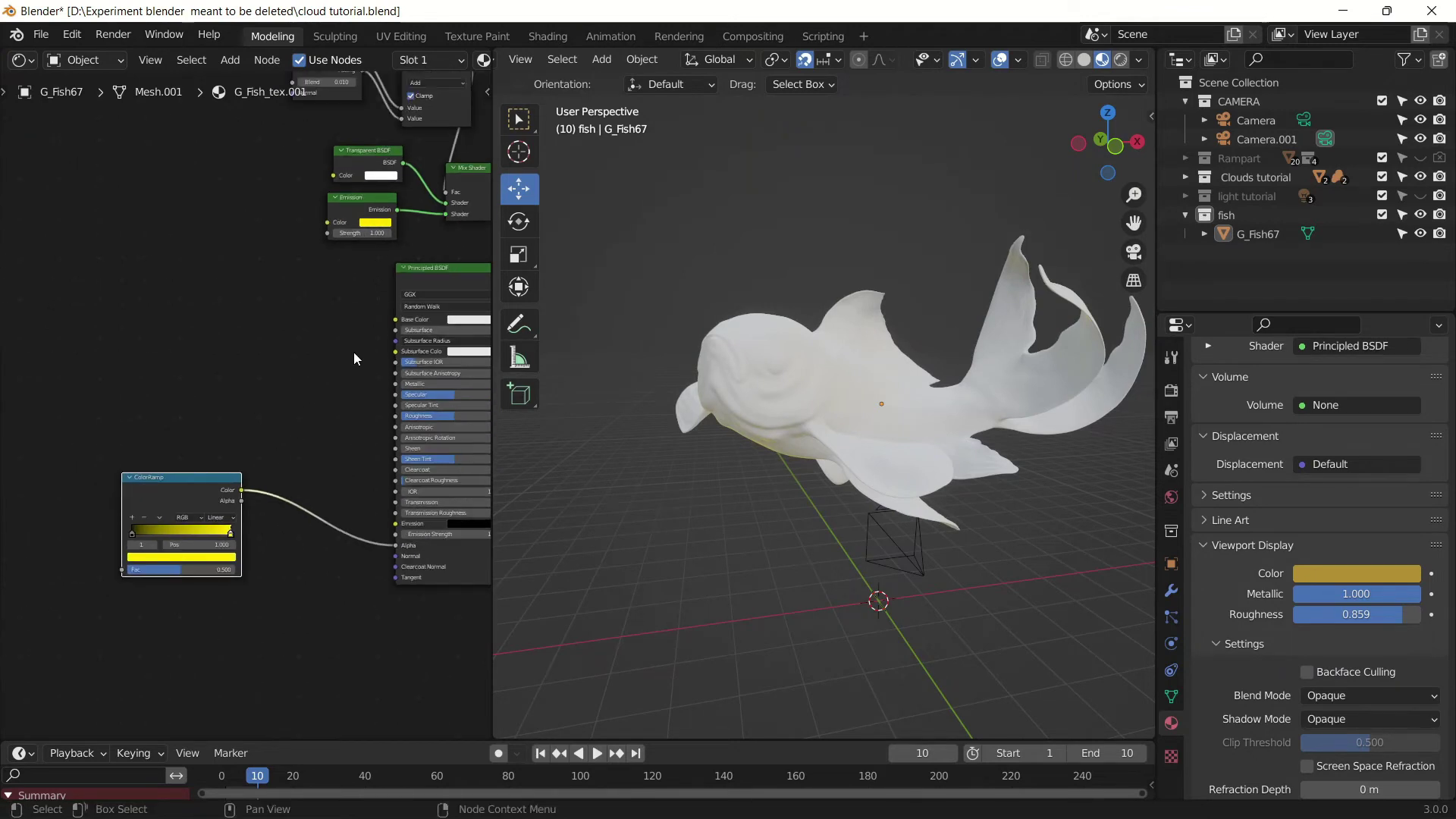
pyautogui.moveTo(353, 352); pyautogui.dragTo(299, 371, button='middle')
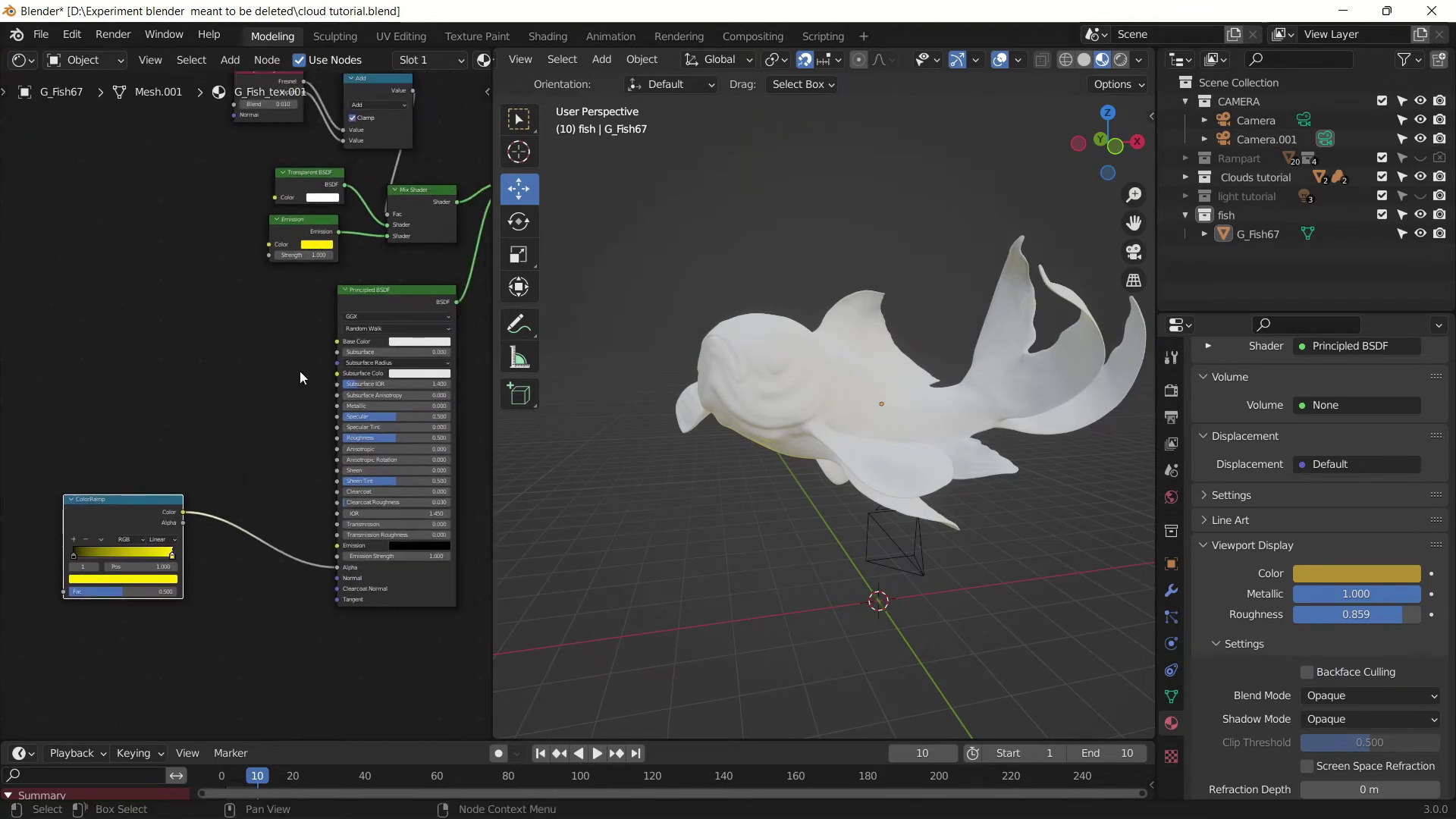
# Set the material's Blend Mode to Alpha Blend and orbit to see the semi-transparent fish
pyautogui.click(1327, 696)
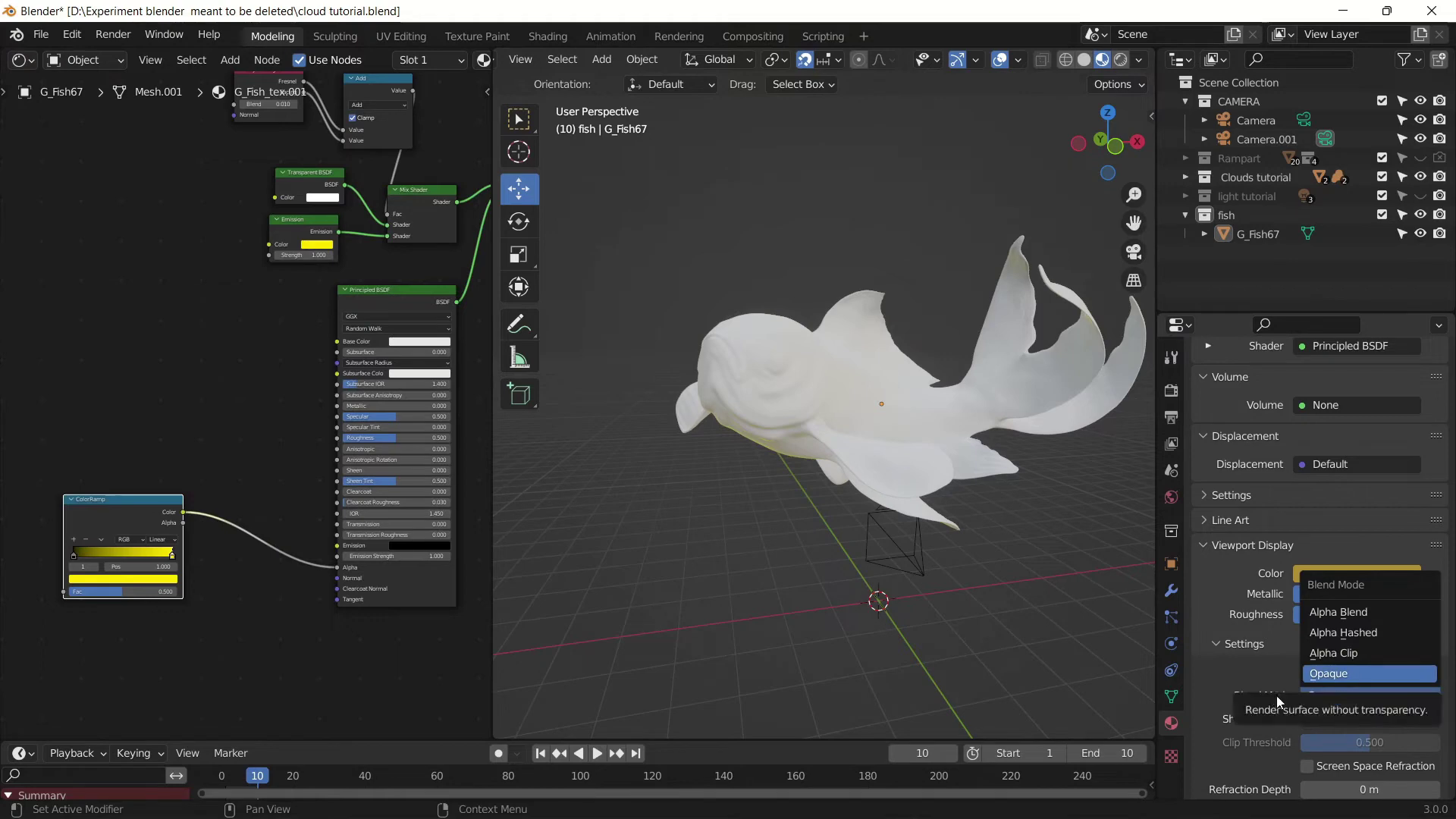
pyautogui.click(1354, 613)
pyautogui.moveTo(981, 571); pyautogui.dragTo(898, 574, button='middle')
pyautogui.scroll(-1, 337, 330)
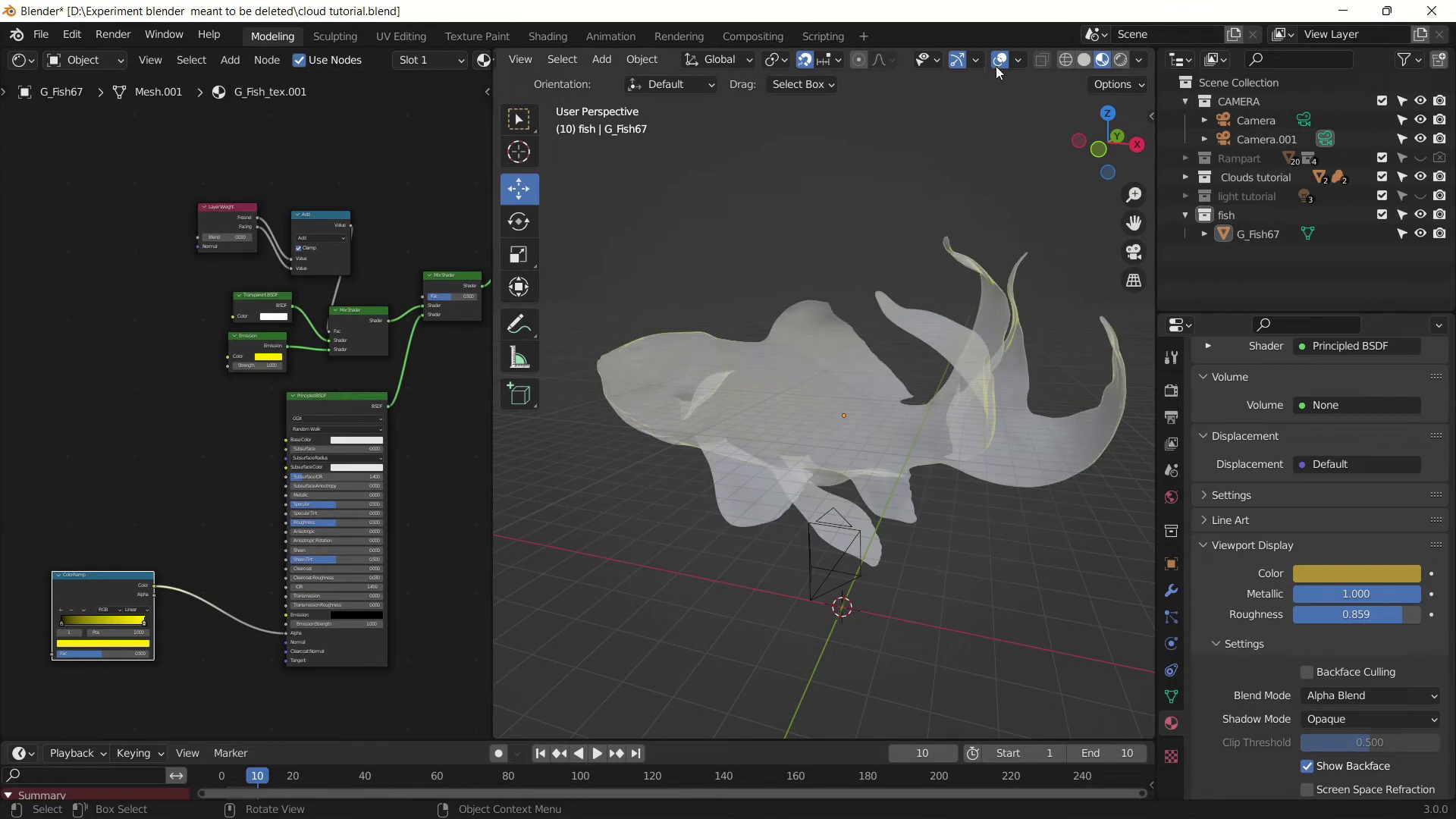
# Add a Light Path node above the shaders and connect Transparent Depth to the final Mix Shader's Fac
pyautogui.moveTo(299, 457); pyautogui.dragTo(84, 447, button='middle')
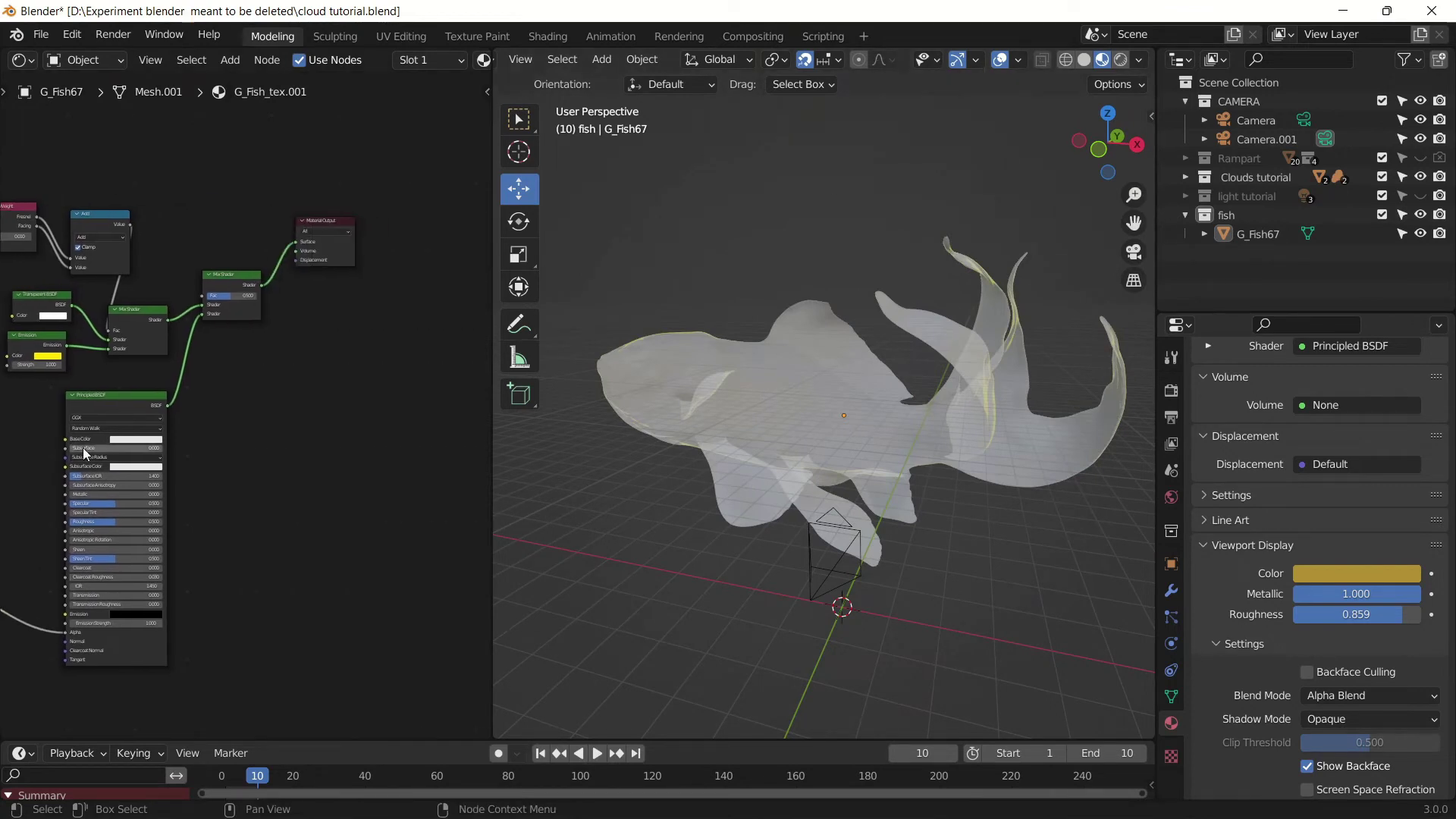
pyautogui.moveTo(262, 415); pyautogui.dragTo(317, 579, button='middle')
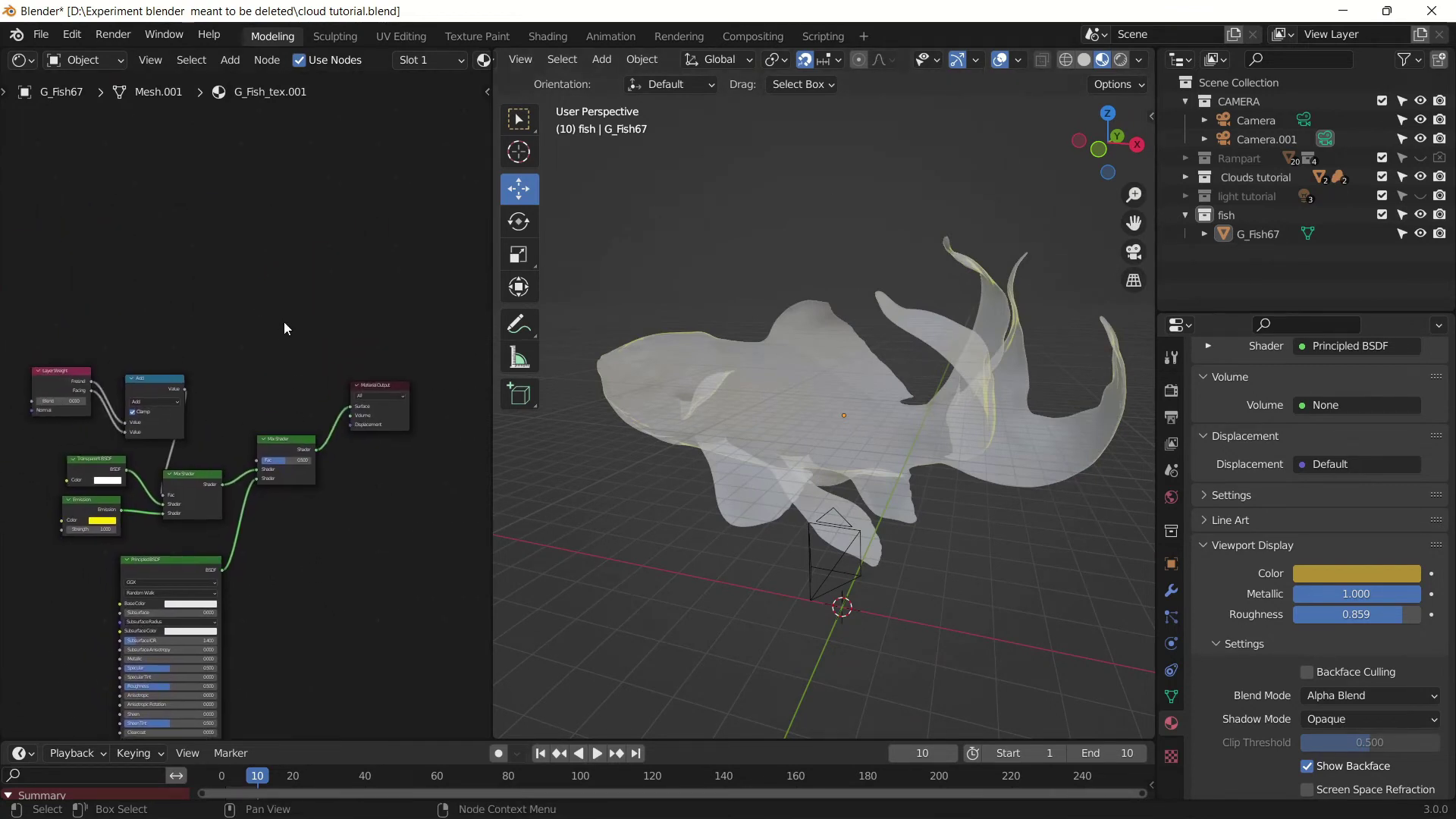
pyautogui.hotkey('shift', 'a')
pyautogui.click(285, 283)
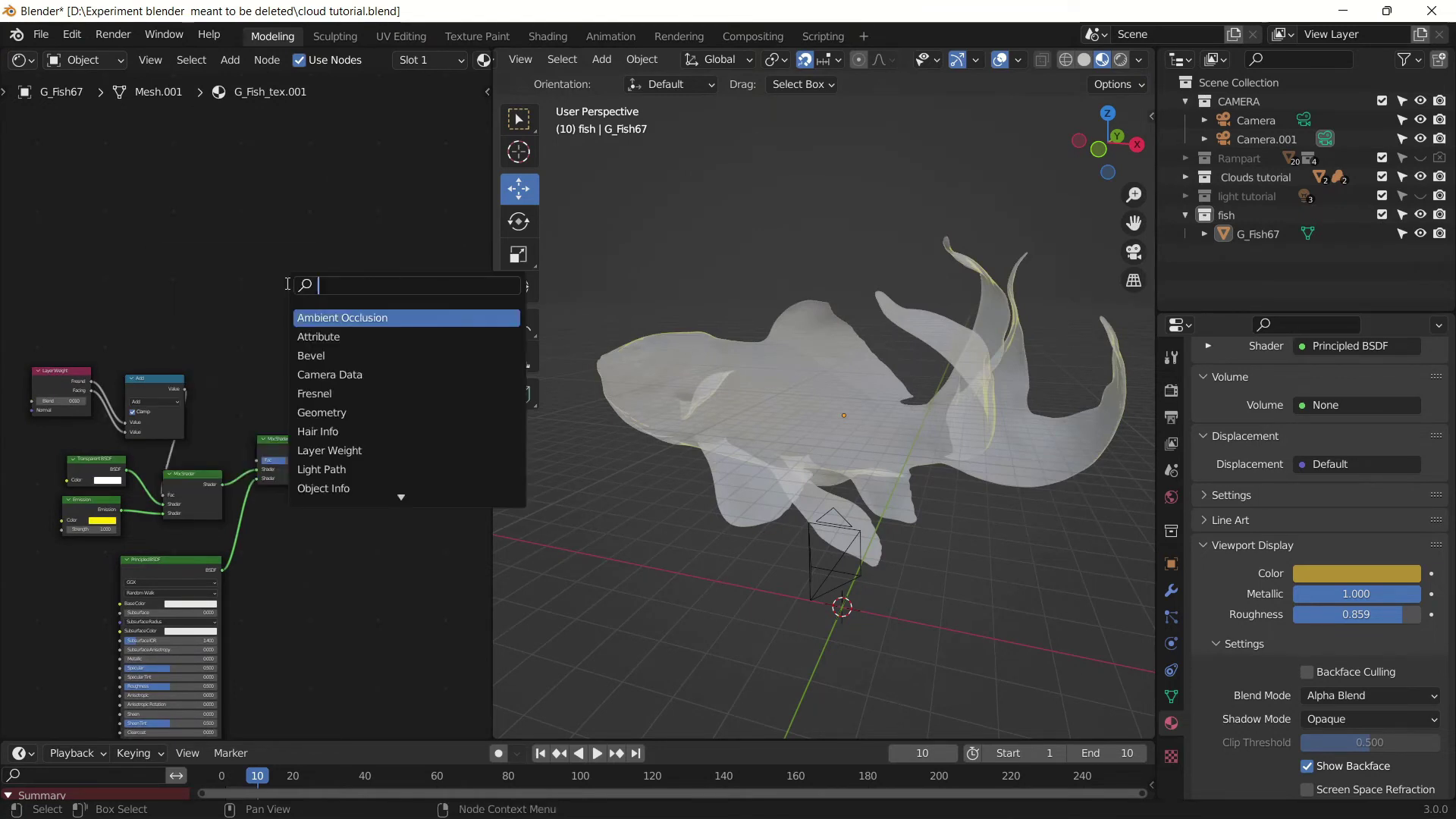
pyautogui.write('light')
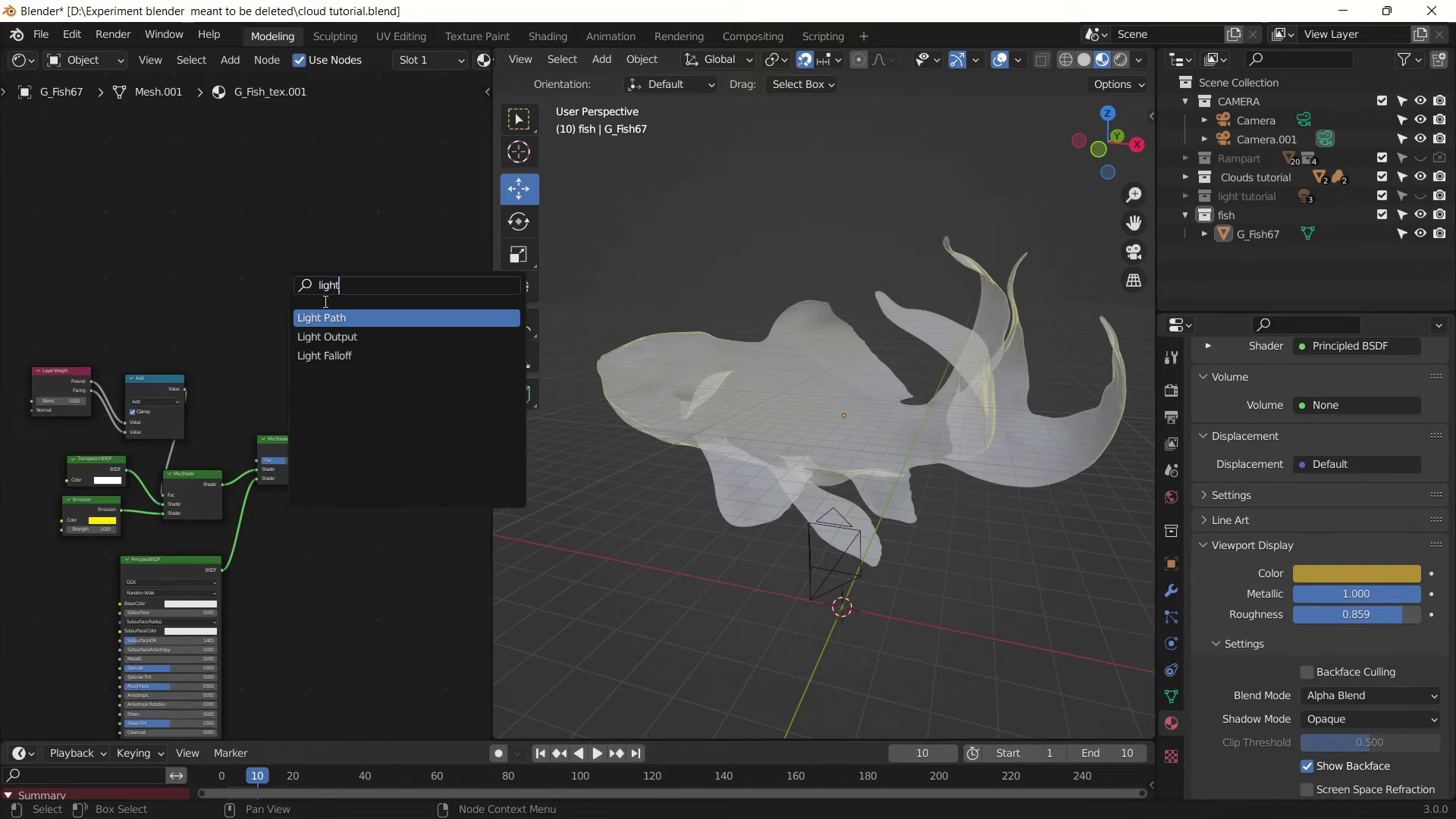
pyautogui.press('Return')
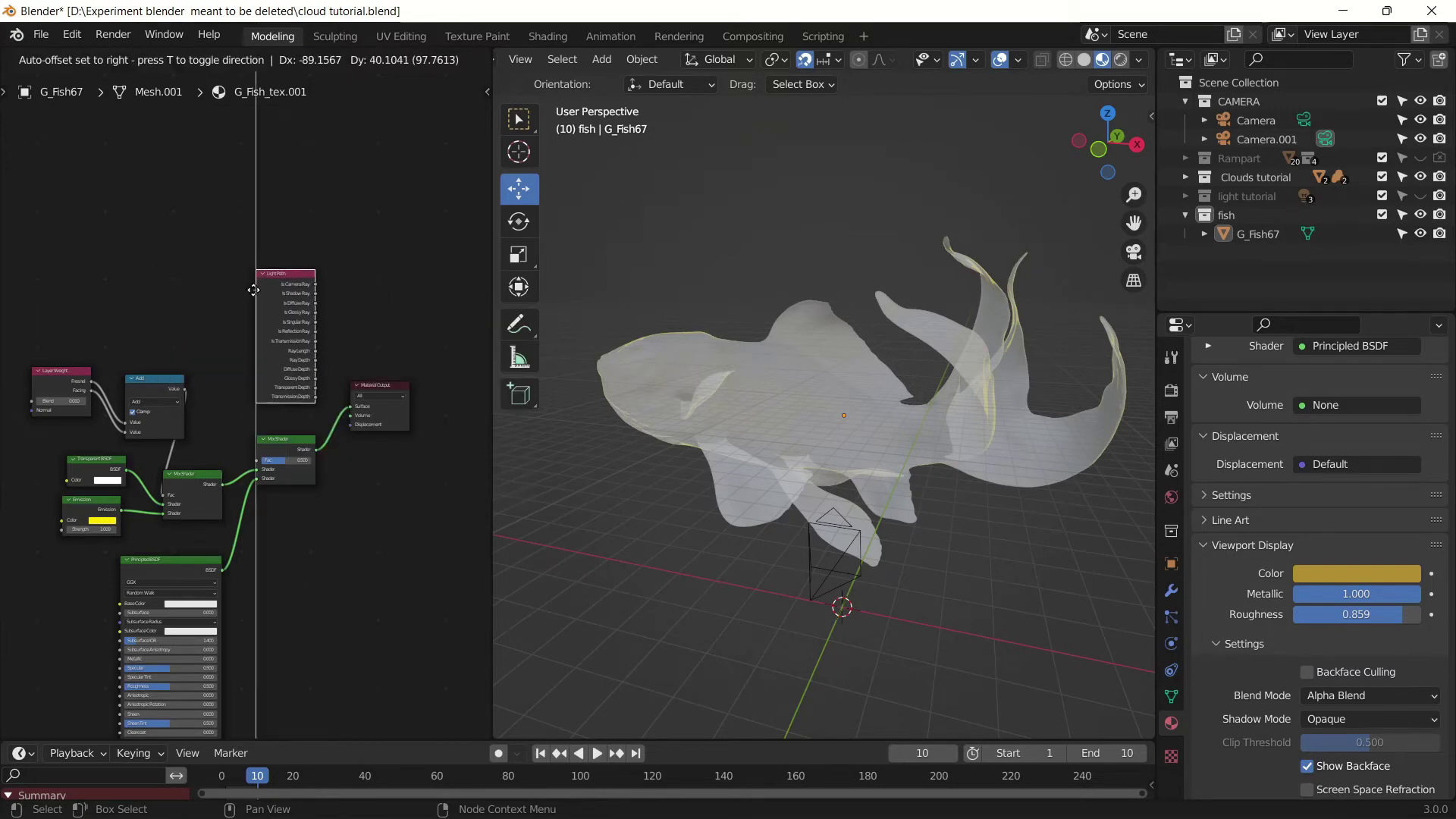
pyautogui.click(253, 289)
pyautogui.scroll(4, 349, 426)
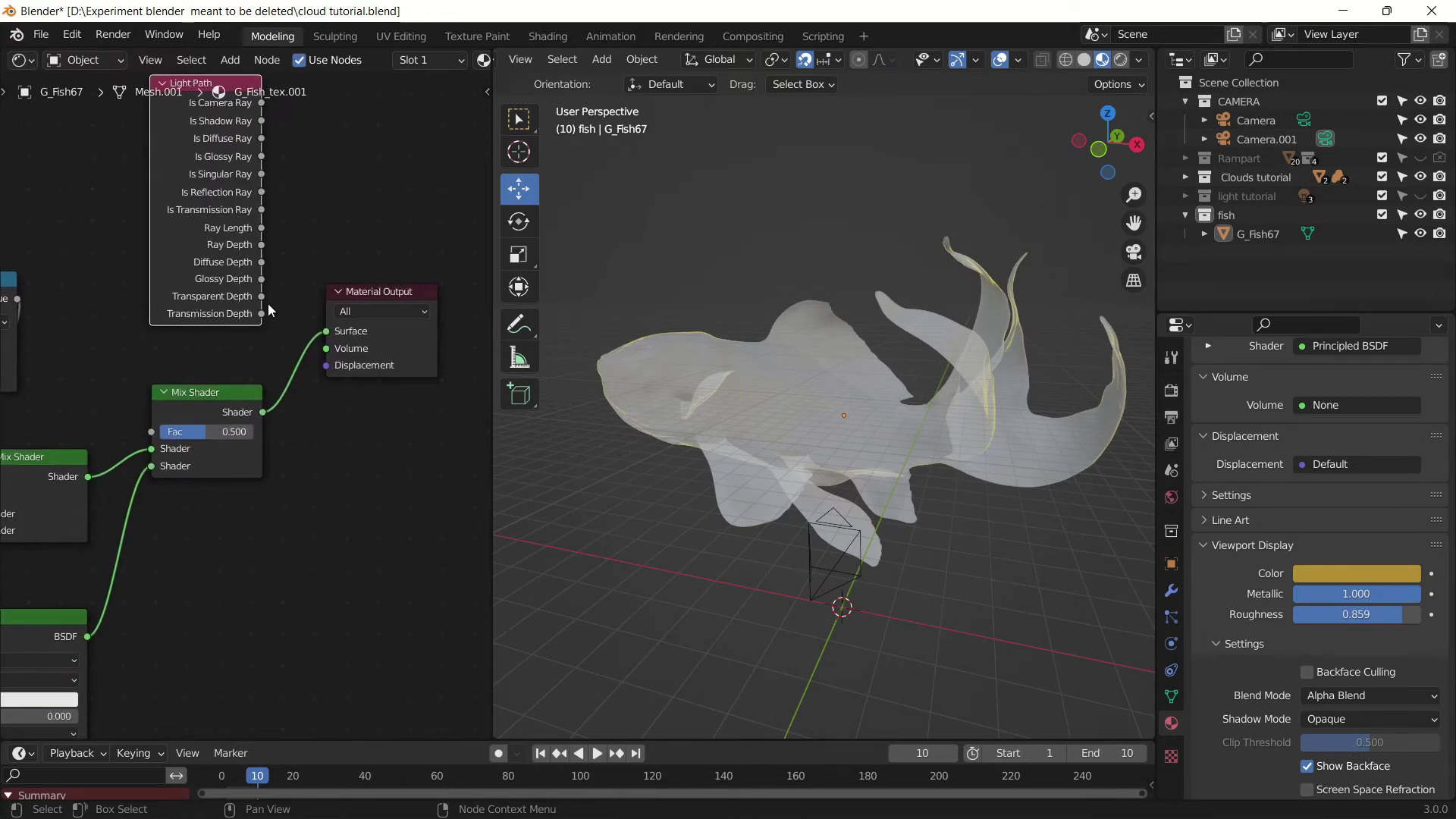
pyautogui.moveTo(259, 302); pyautogui.dragTo(297, 300)
pyautogui.moveTo(146, 388); pyautogui.dragTo(144, 431)
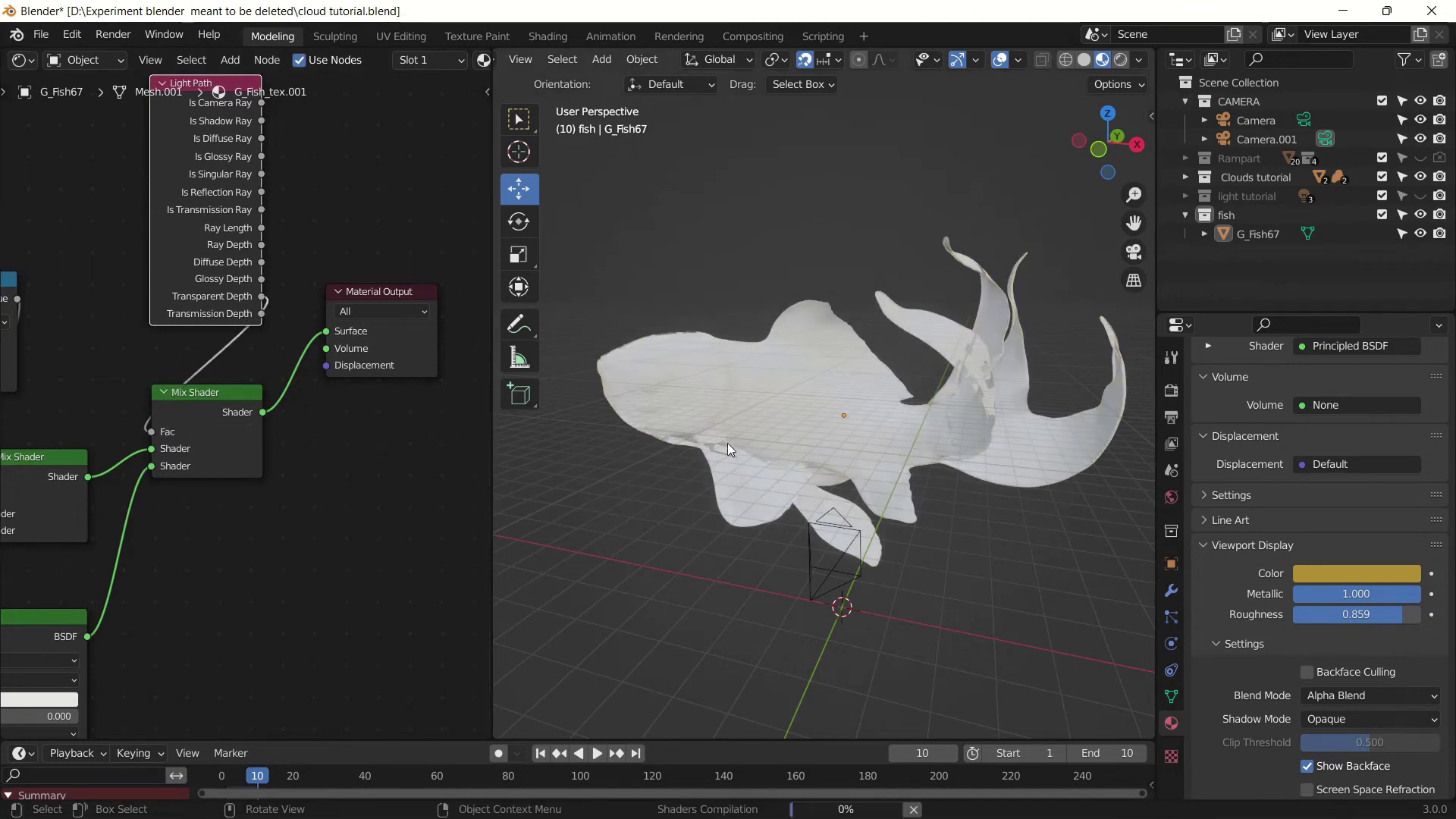
# Orbit and zoom around the yellow fish, then show it in Rendered shading against the starry sky
pyautogui.moveTo(637, 480); pyautogui.dragTo(714, 475, button='middle')
pyautogui.scroll(2, 714, 474)
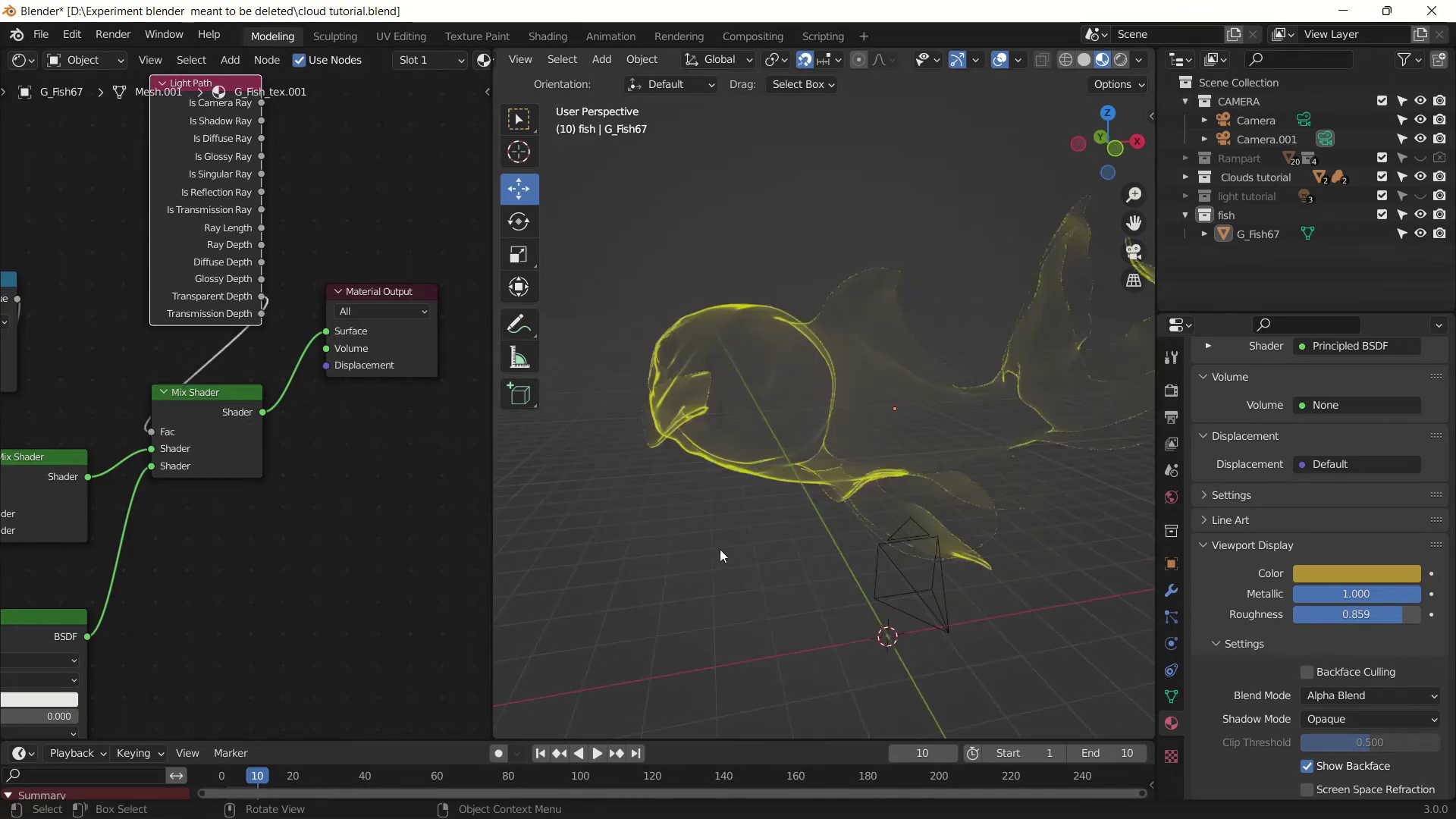
pyautogui.moveTo(796, 530); pyautogui.dragTo(800, 485, button='middle')
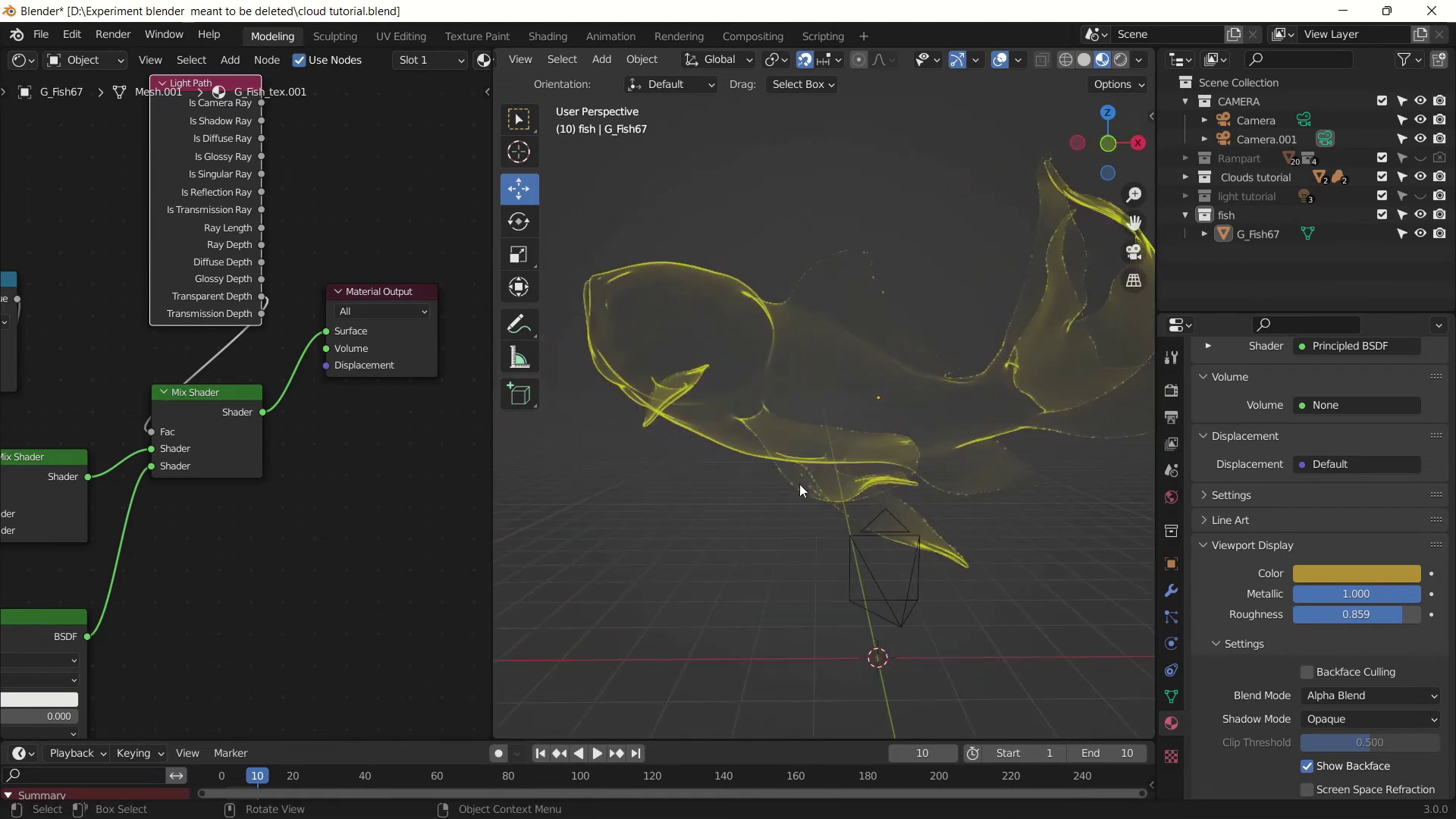
pyautogui.scroll(-3, 813, 462)
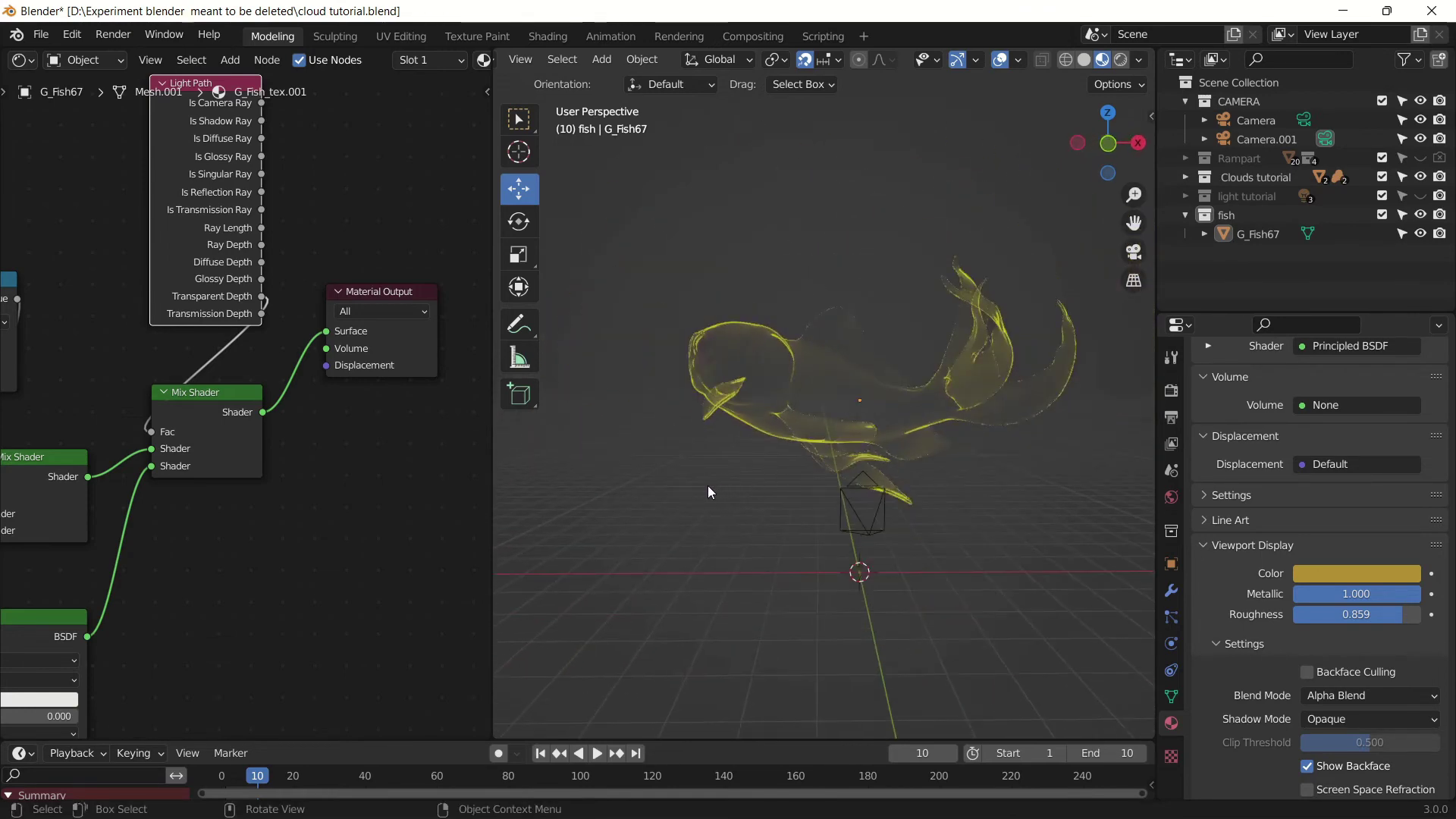
pyautogui.moveTo(715, 489); pyautogui.dragTo(789, 493, button='middle')
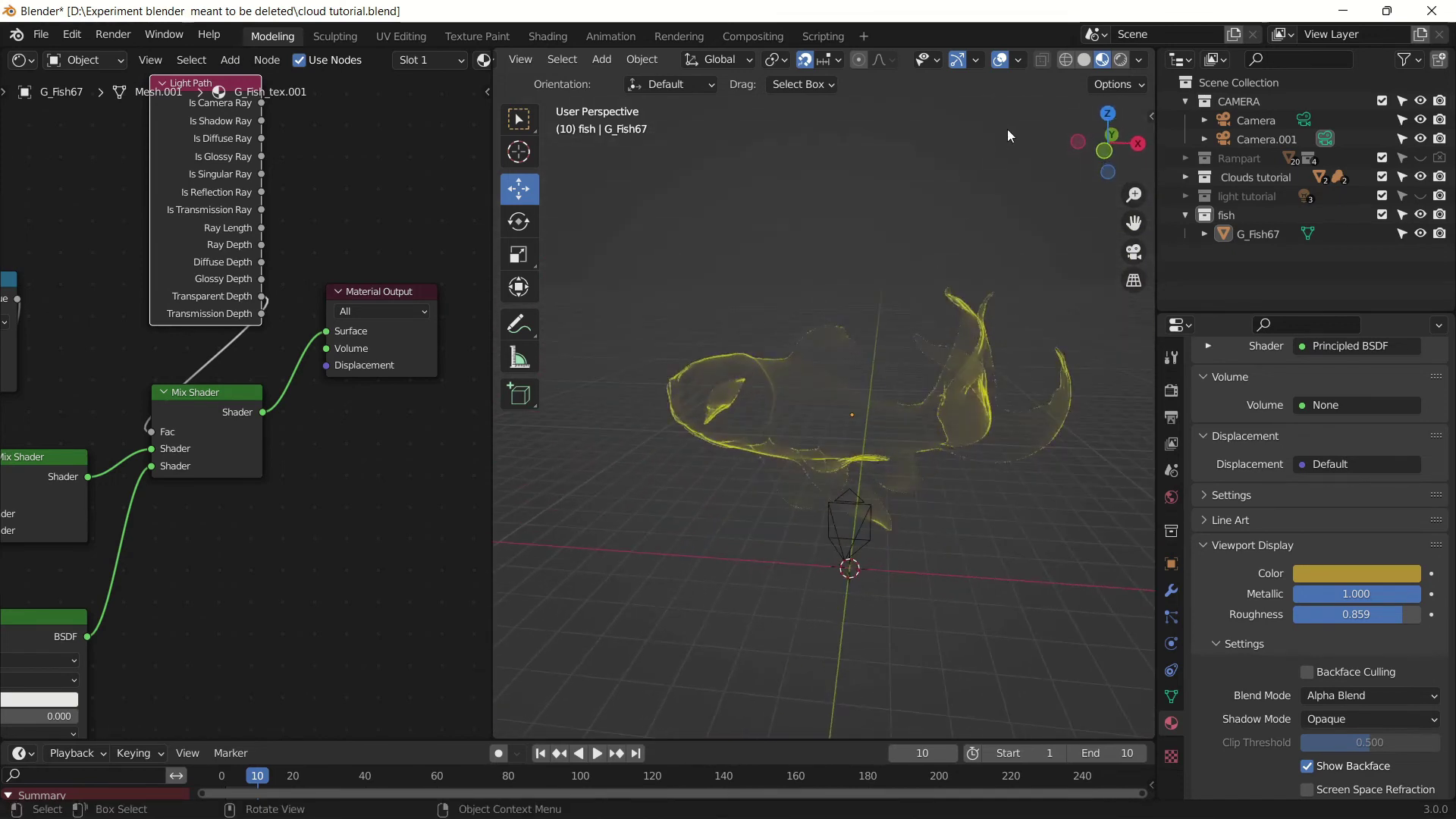
pyautogui.click(1120, 61)
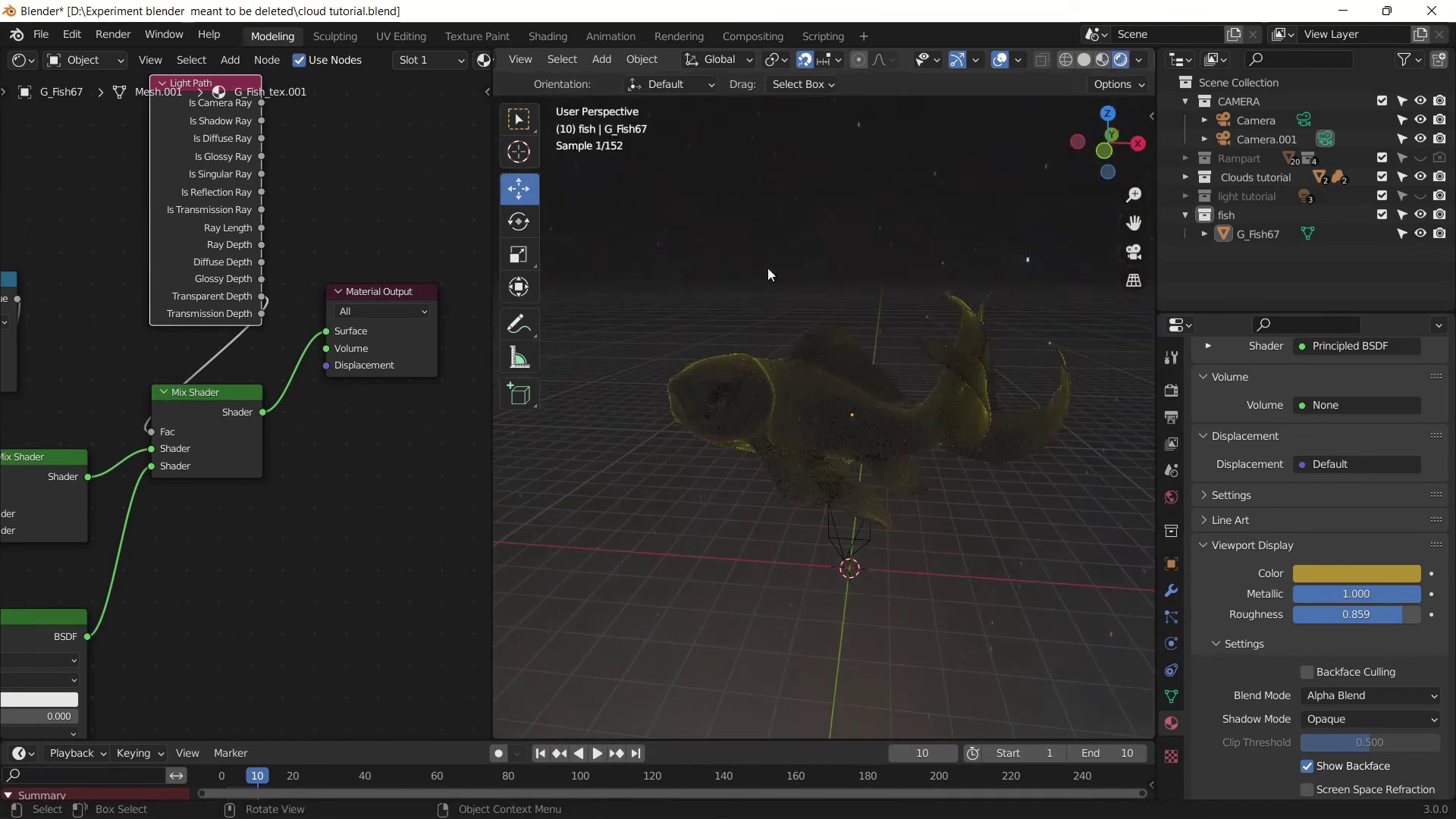
# Orbit around the fish and bring up the World settings using moonless_golf_4k.exr at strength 0.100
pyautogui.moveTo(726, 311); pyautogui.dragTo(765, 286, button='middle')
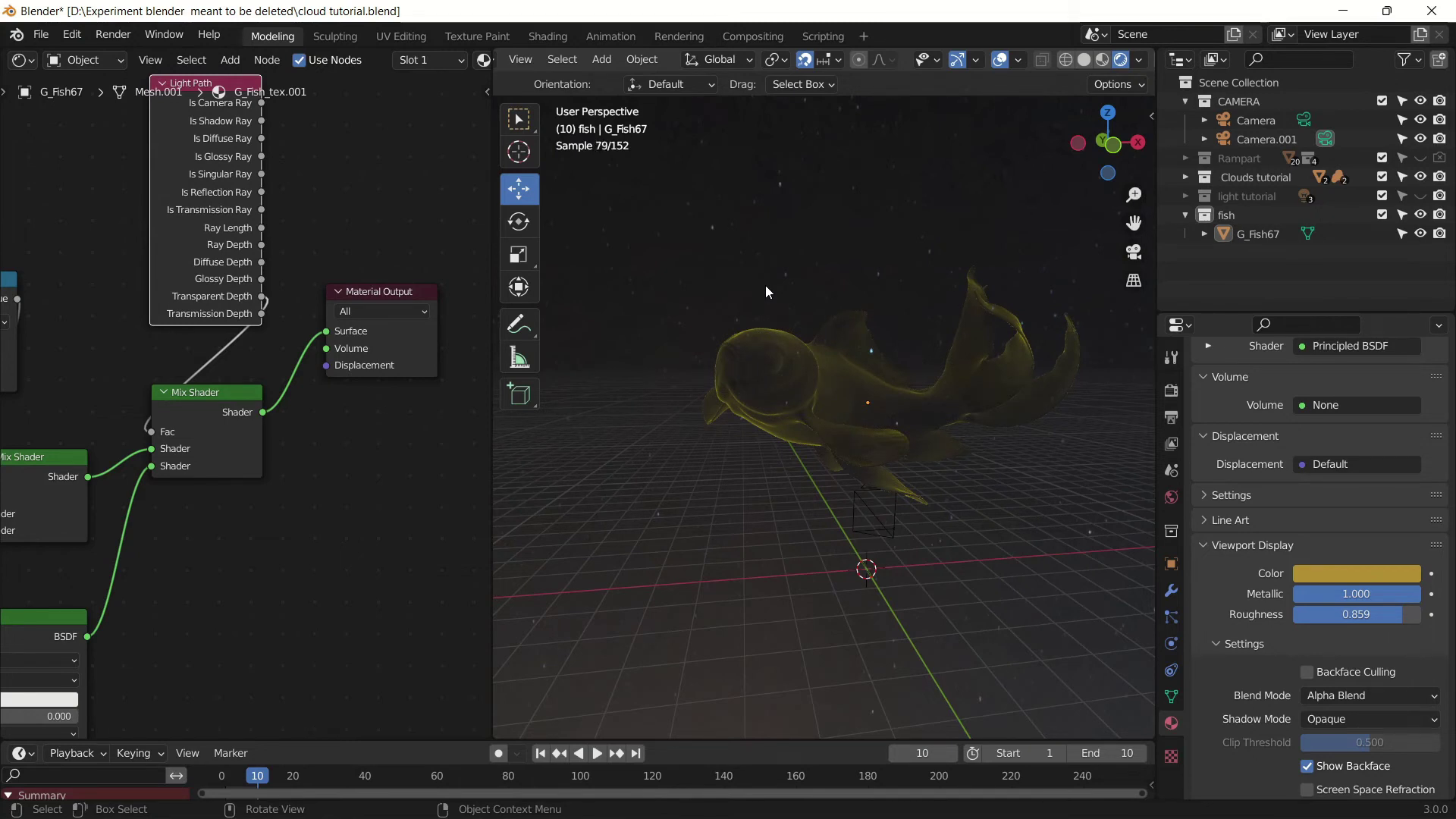
pyautogui.click(1172, 498)
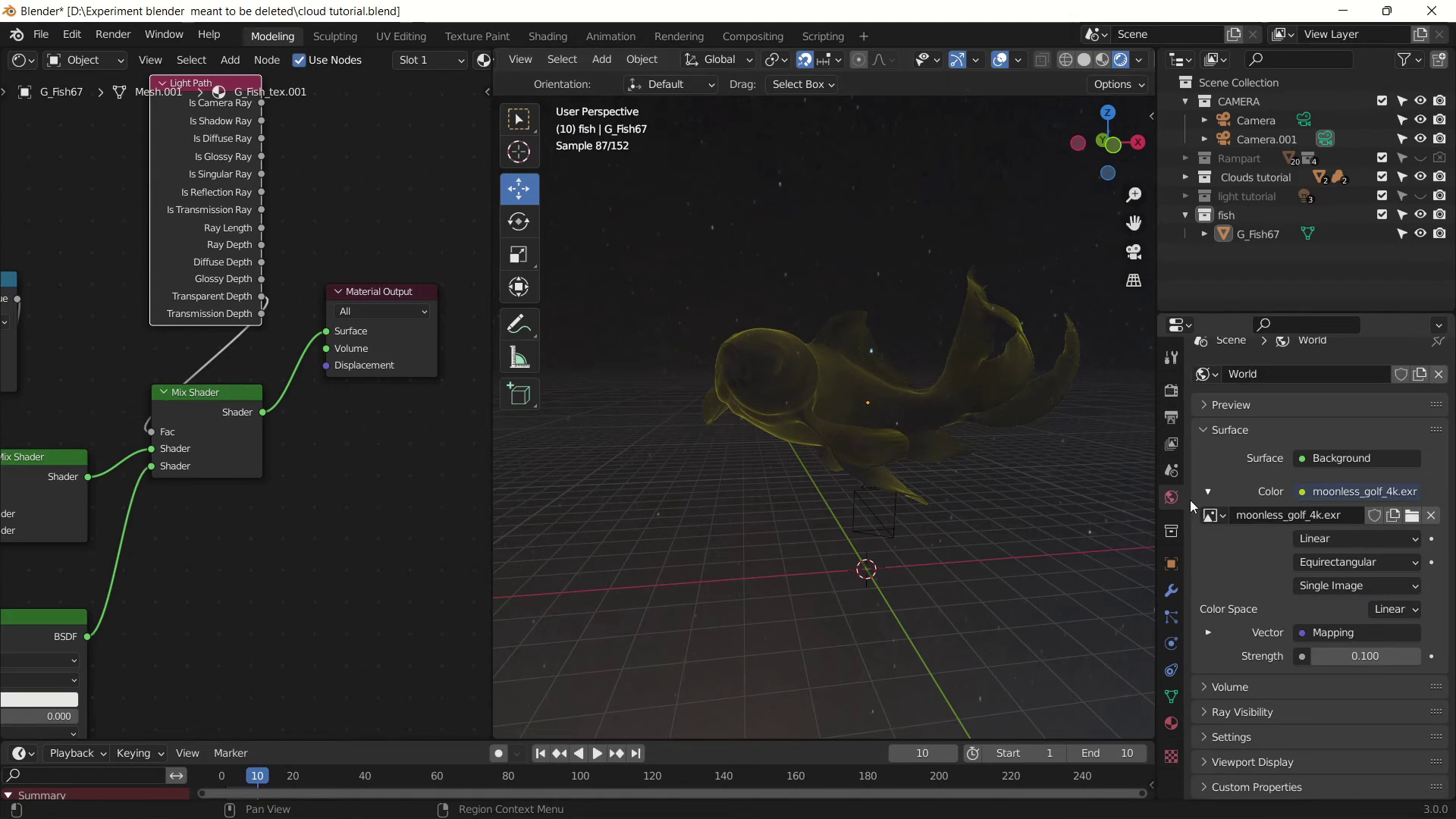
# Remove the image from the World Color and brighten the plain colour to white
pyautogui.click(1353, 492)
pyautogui.click(1339, 534)
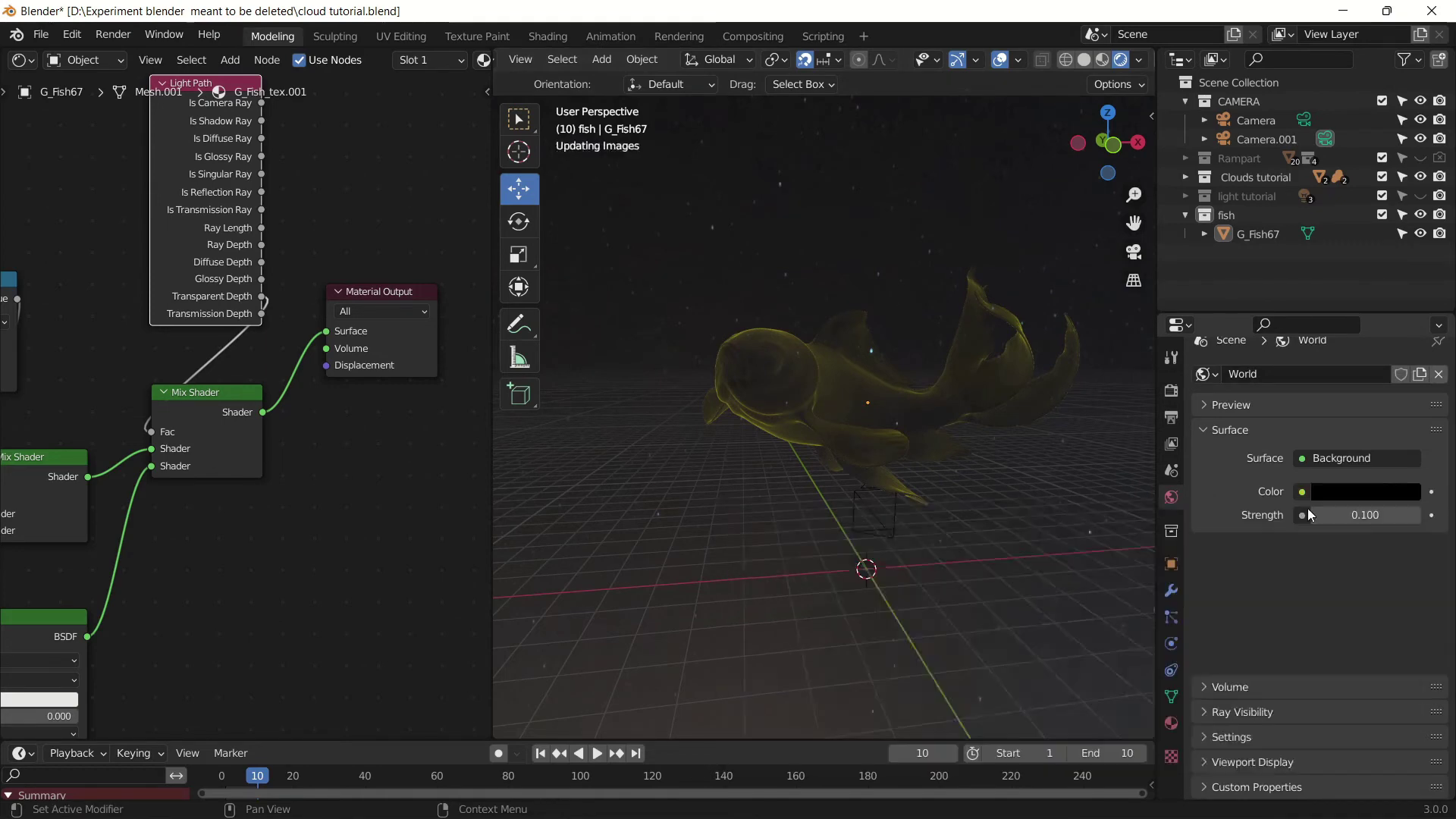
pyautogui.click(1358, 505)
pyautogui.moveTo(1407, 314); pyautogui.dragTo(1414, 232)
pyautogui.moveTo(1004, 499); pyautogui.dragTo(986, 529, button='middle')
# Drive the World Color with a Blackbody node, then swap it for an Environment Texture
pyautogui.click(1301, 506)
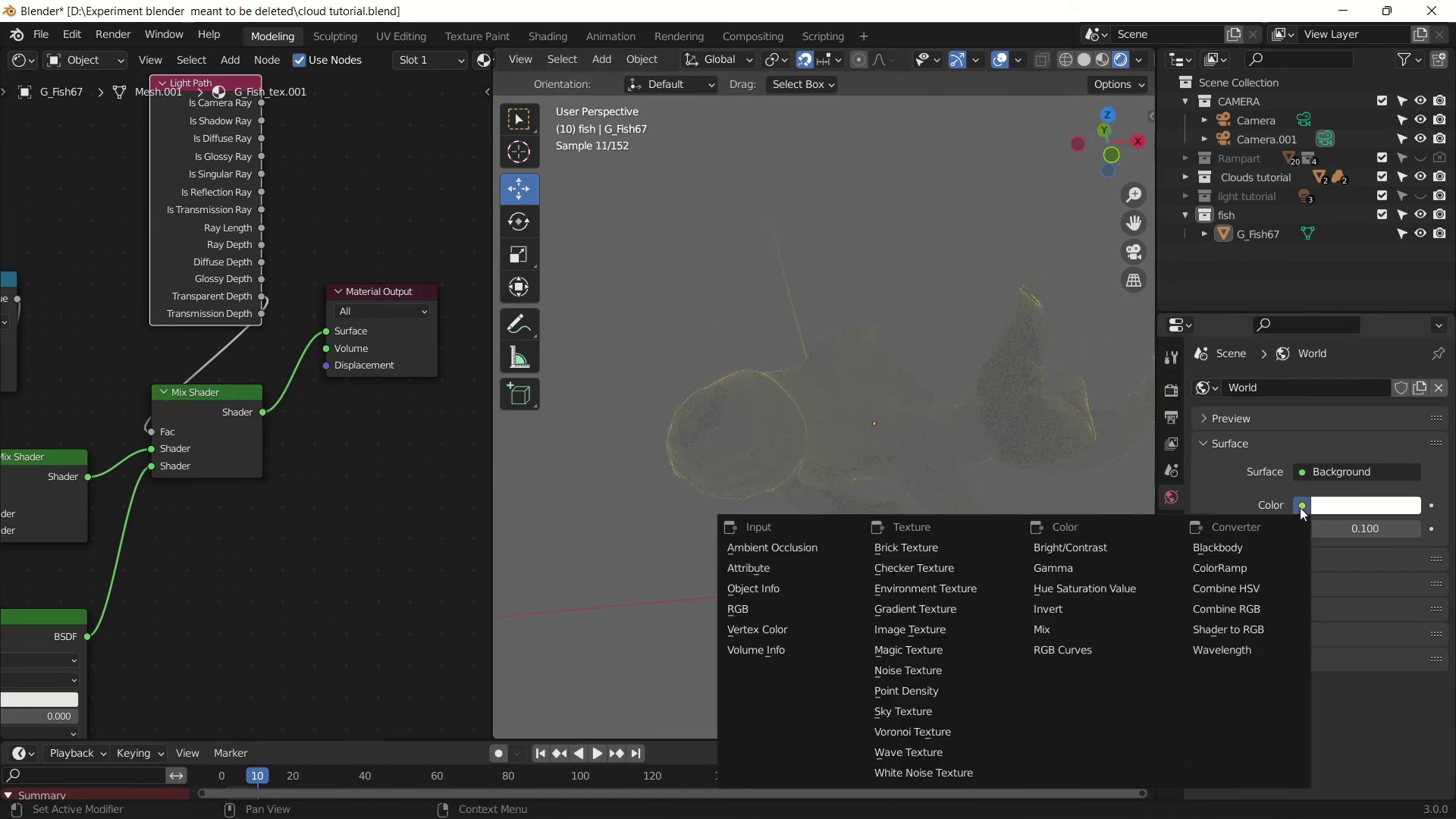
pyautogui.click(1229, 548)
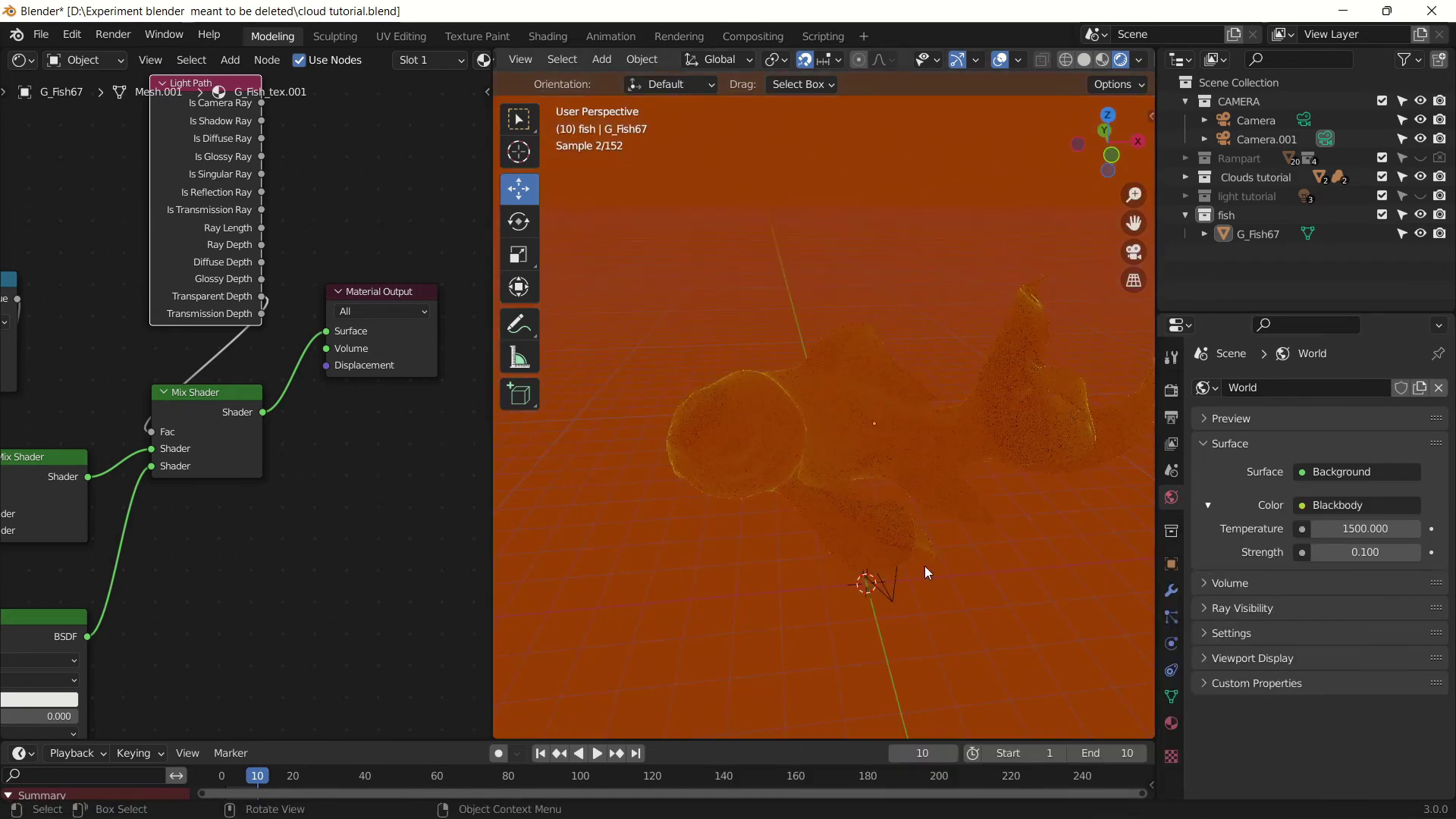
pyautogui.click(1301, 505)
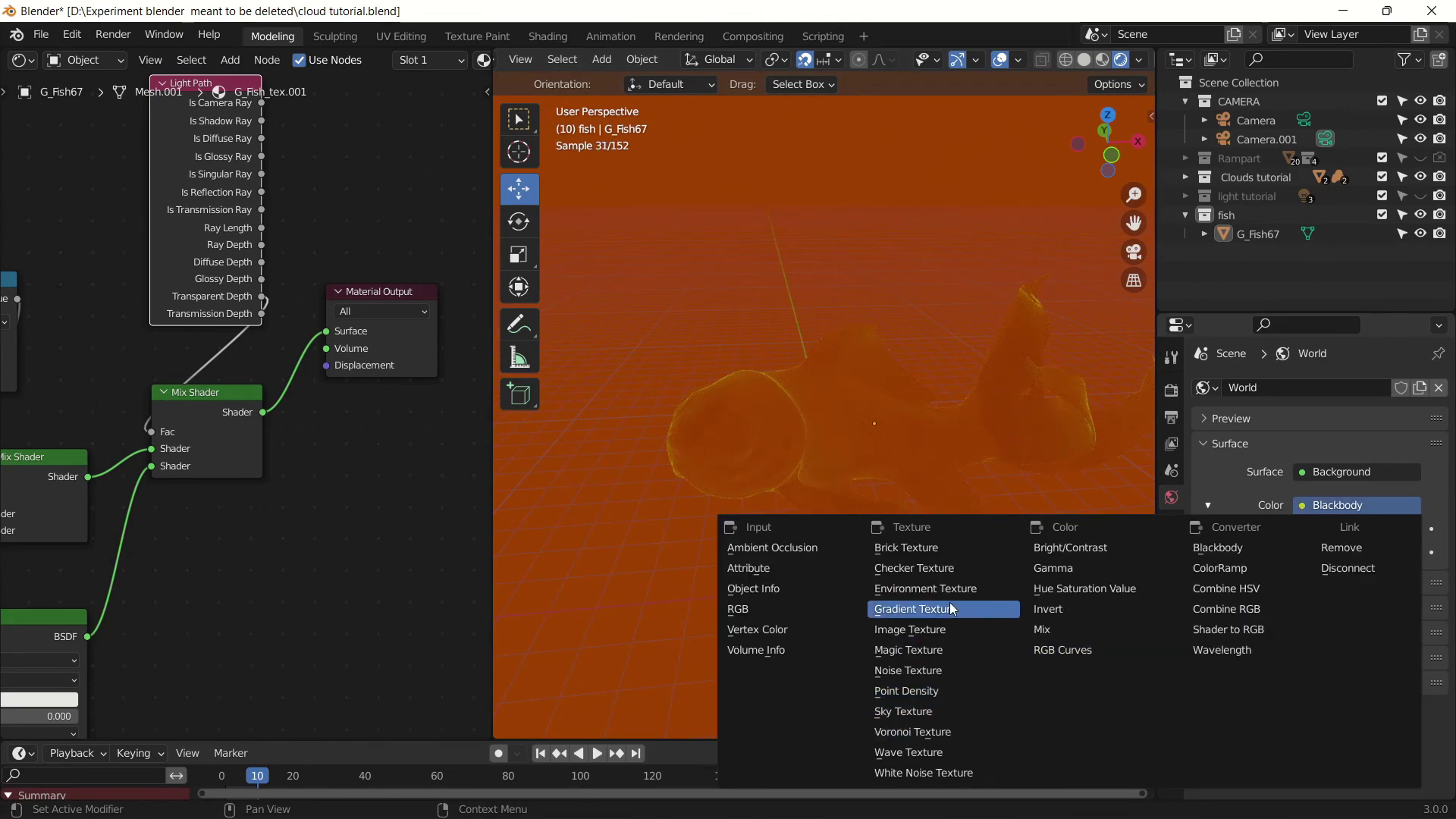
pyautogui.click(929, 590)
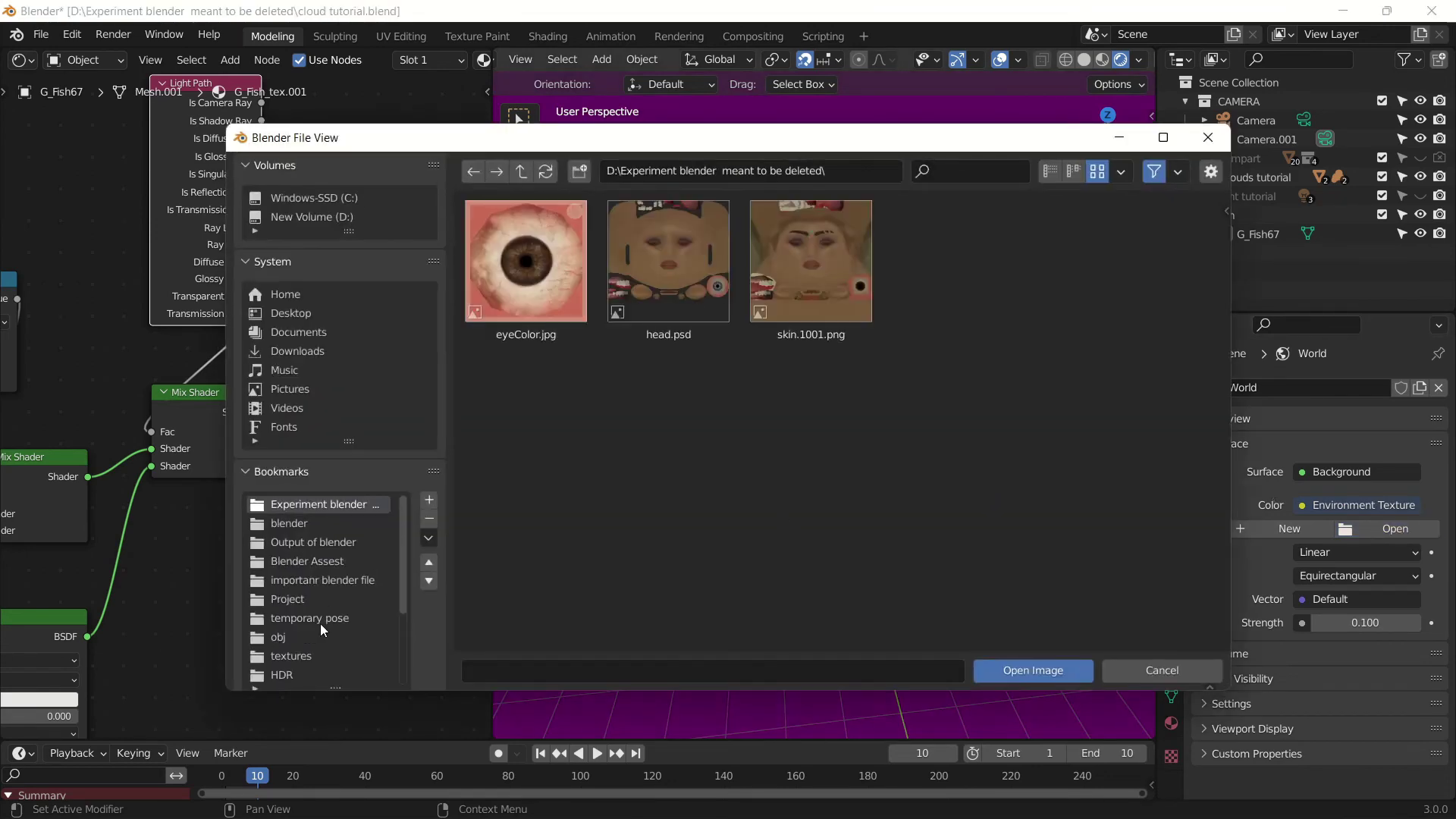
# Load moonless_golf_4k.exr from the HDR folder into the world's Environment Texture
pyautogui.click(303, 672)
pyautogui.scroll(-2, 565, 301)
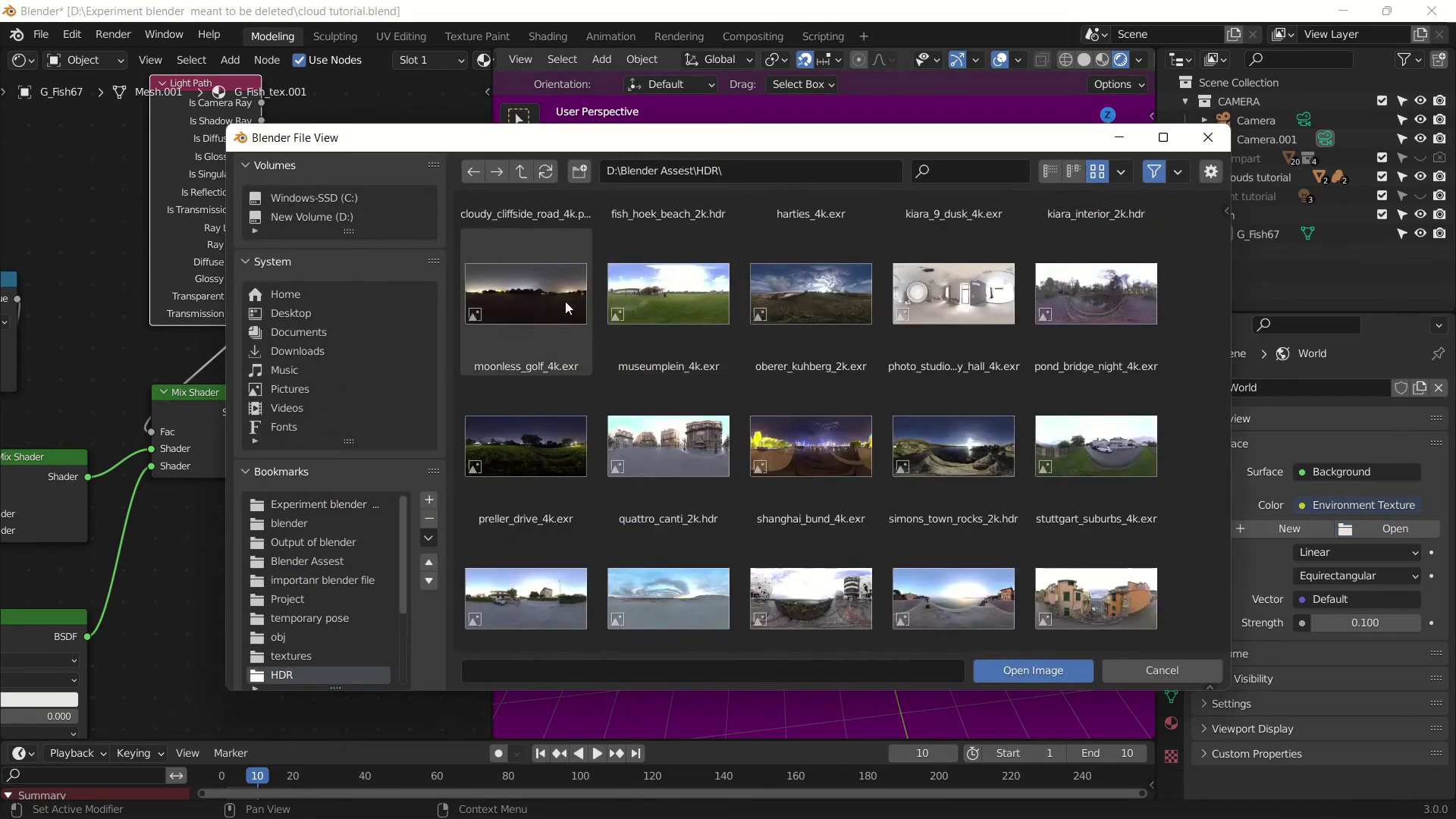
pyautogui.scroll(-6, 644, 366)
pyautogui.scroll(3, 657, 380)
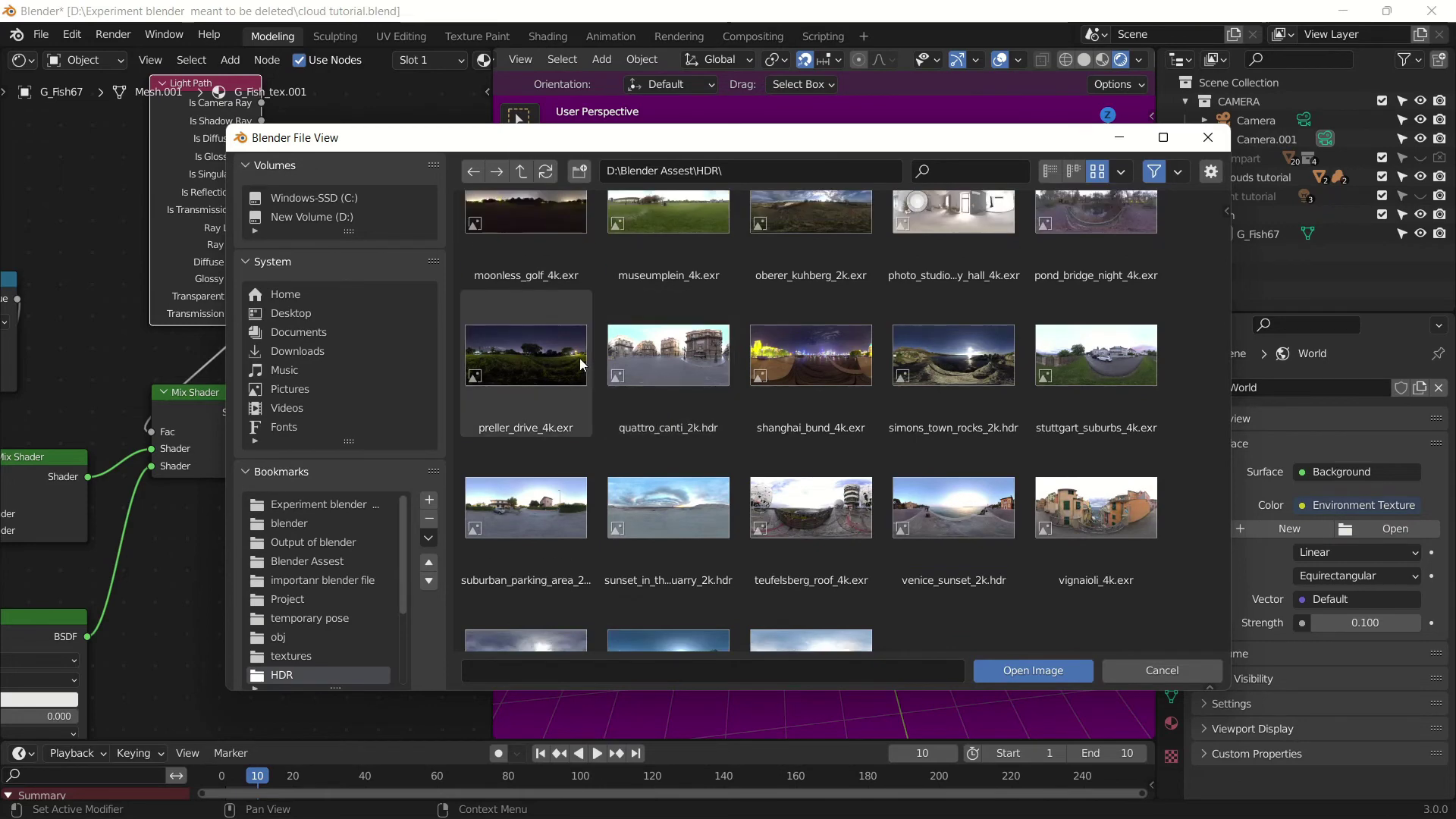
pyautogui.click(526, 252)
pyautogui.scroll(3, 651, 396)
pyautogui.press('Return')
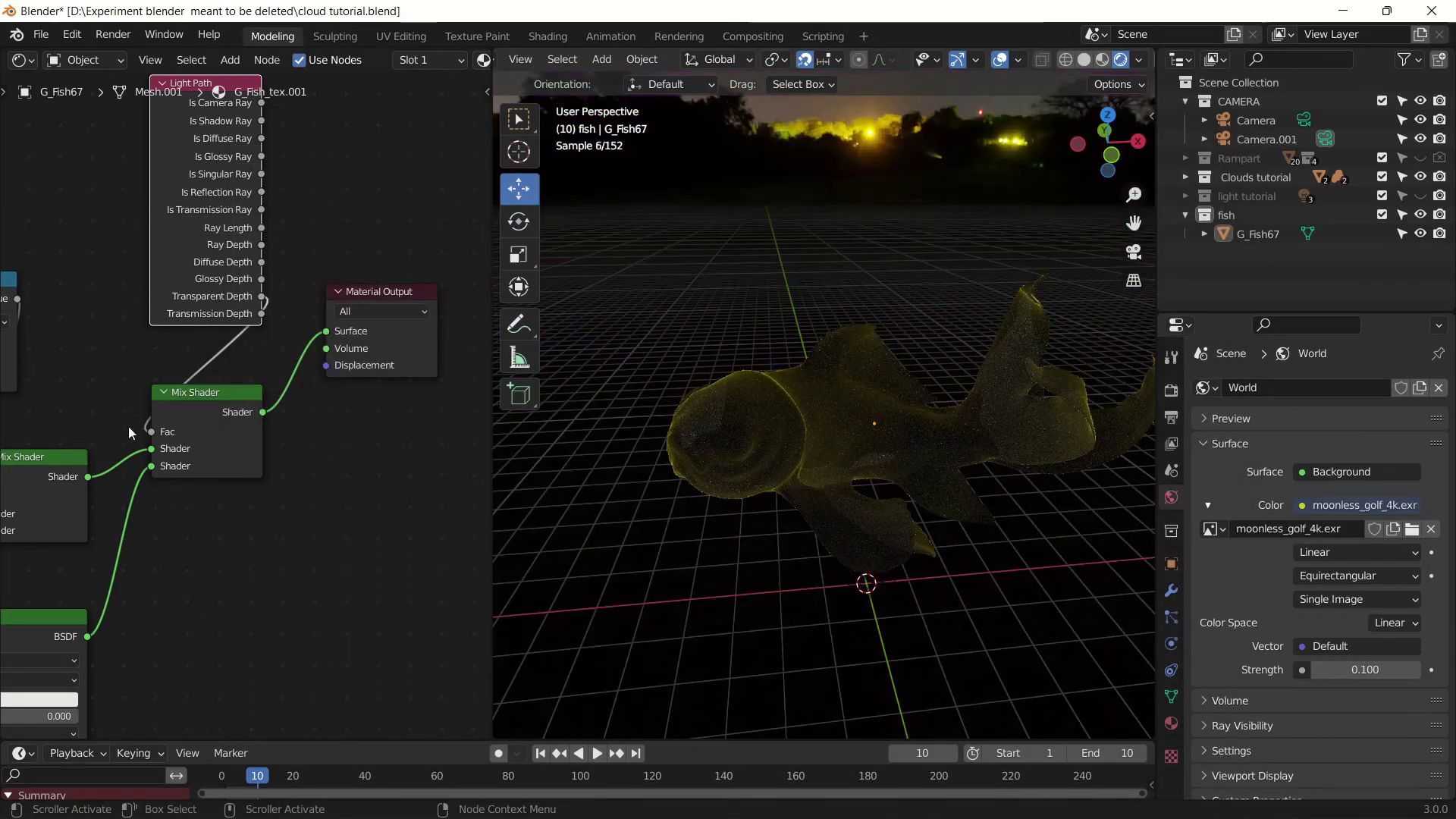
pyautogui.click(97, 64)
# Show the World node tree and move the environment image node clear of Background
pyautogui.click(87, 102)
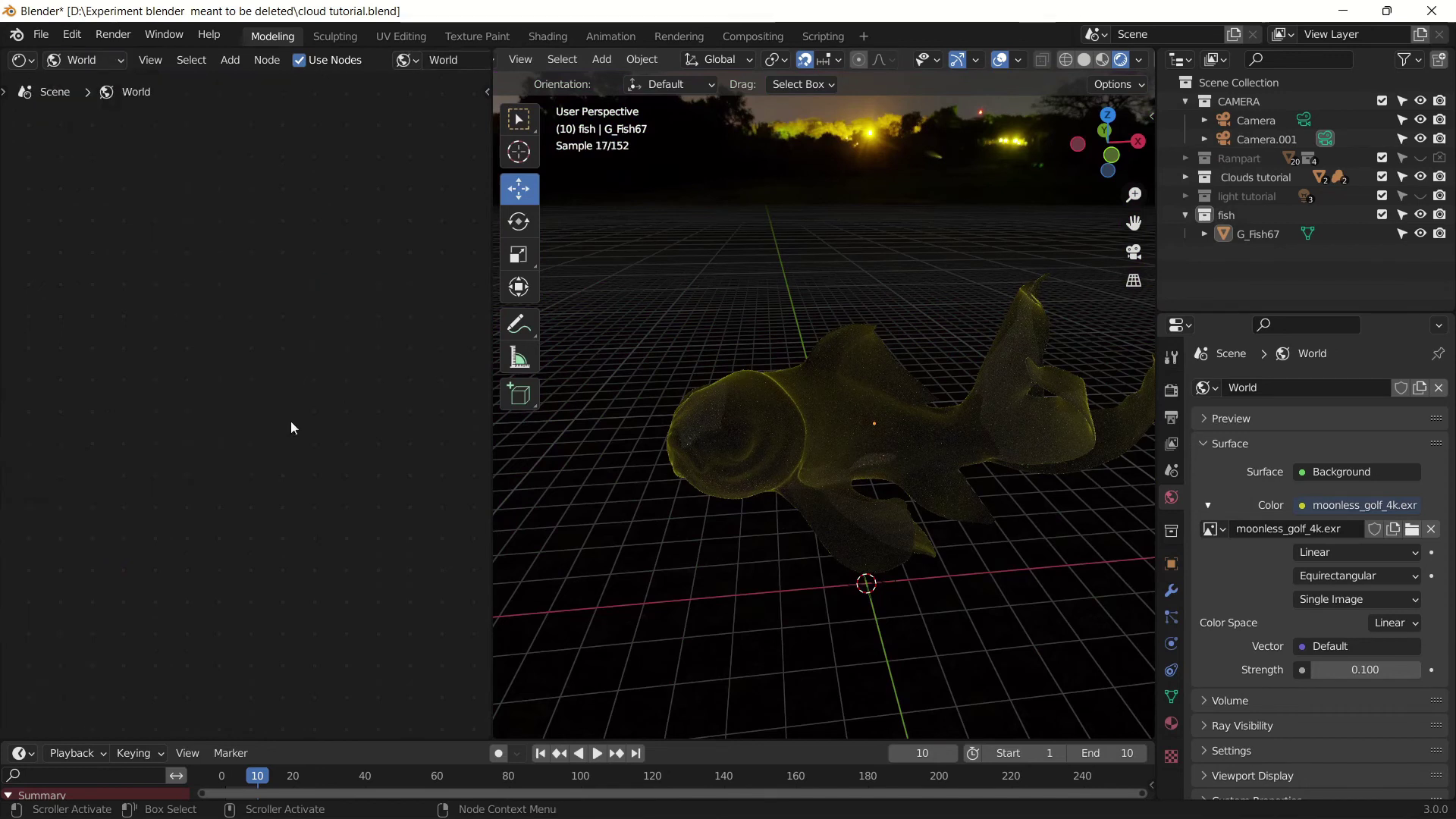
pyautogui.scroll(-4, 332, 474)
pyautogui.moveTo(237, 450); pyautogui.dragTo(361, 520, button='middle')
pyautogui.scroll(4, 329, 499)
pyautogui.scroll(4, 330, 499)
pyautogui.moveTo(88, 258); pyautogui.dragTo(275, 379, button='middle')
pyautogui.moveTo(274, 379); pyautogui.dragTo(165, 353)
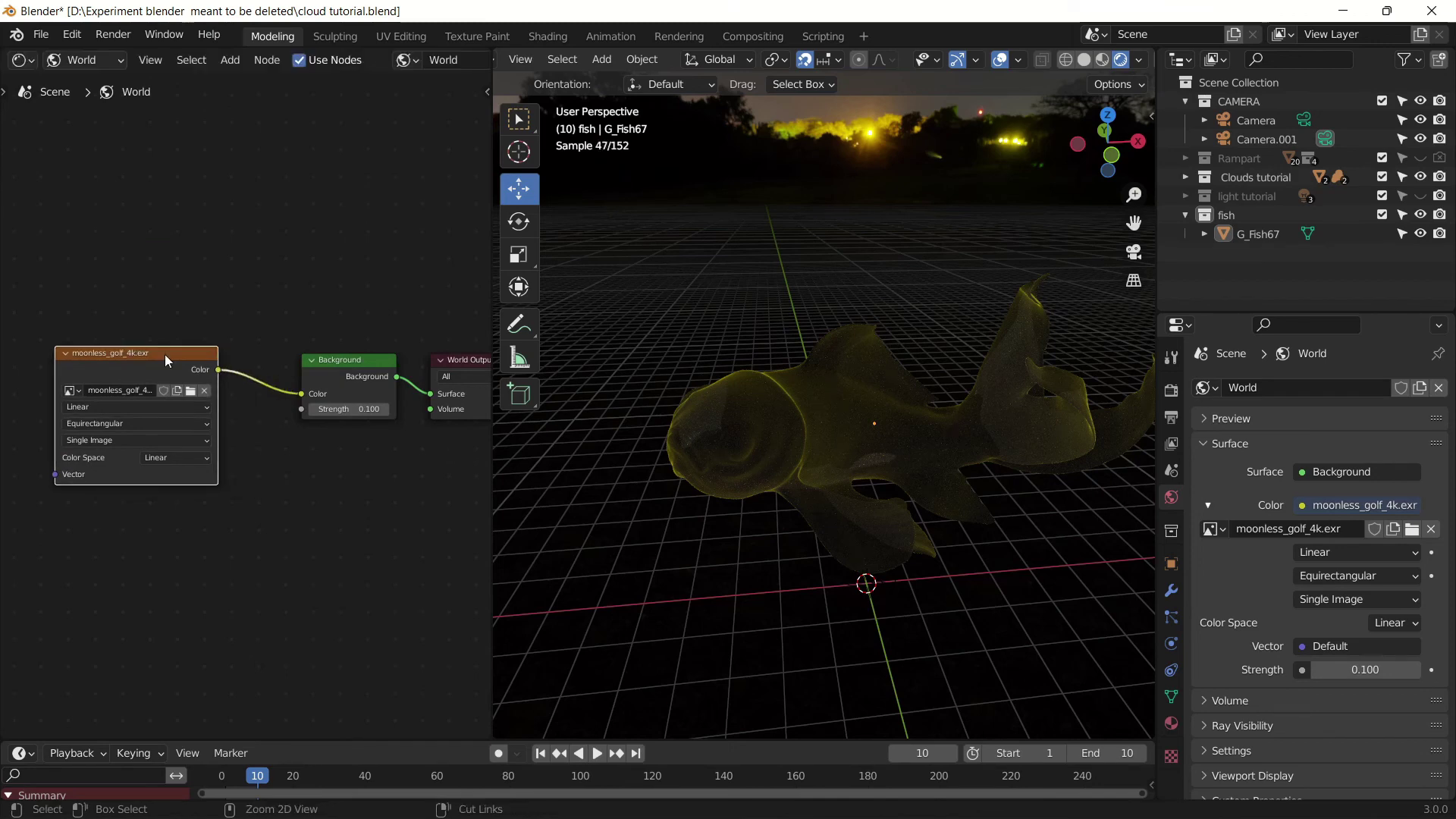
# Add Texture Coordinate and Mapping nodes to the HDR image, keeping Mapping Rotation Z at 0°
pyautogui.hotkey('ctrl', 't')
pyautogui.moveTo(202, 561); pyautogui.dragTo(534, 603, button='middle')
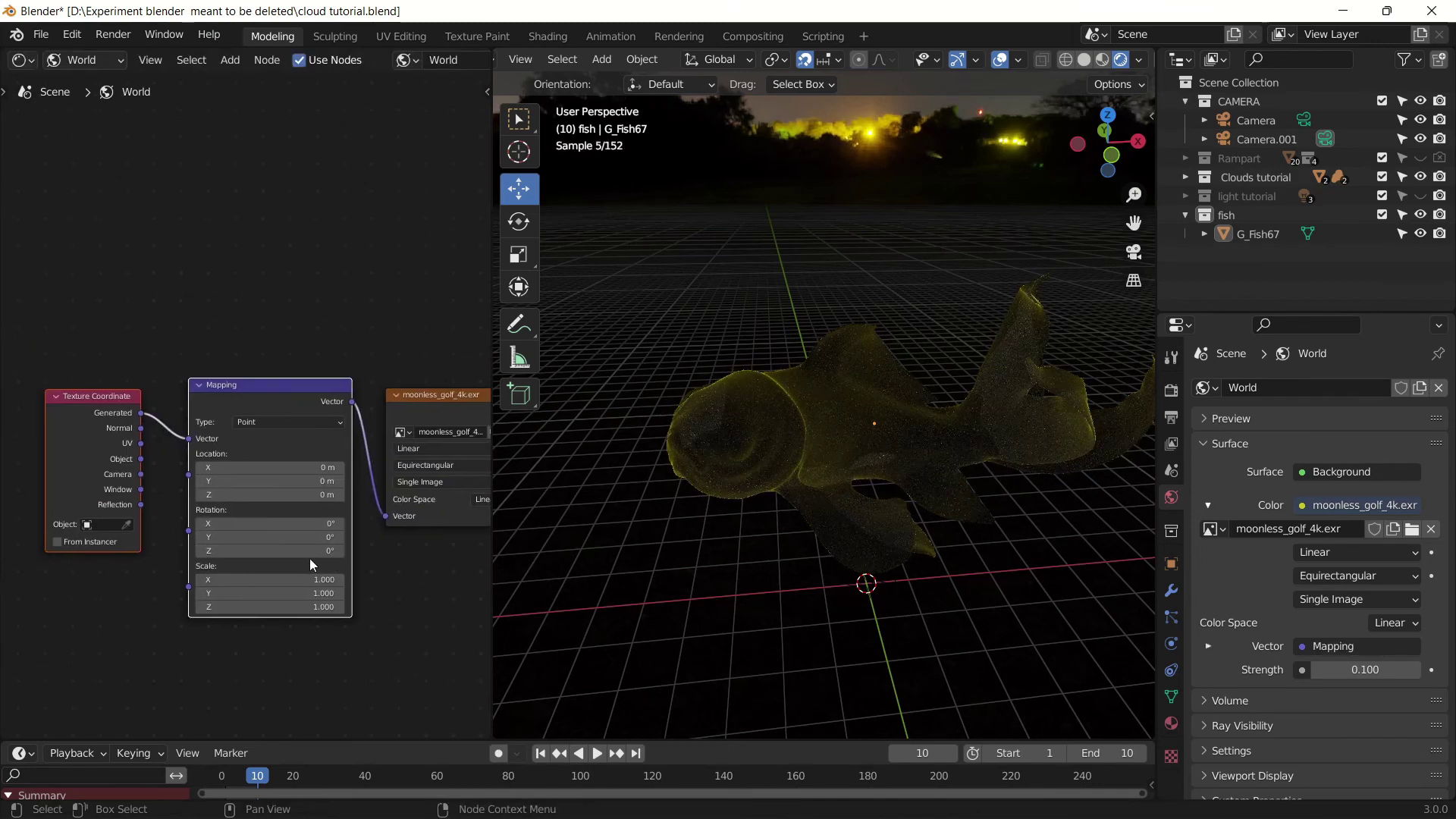
pyautogui.moveTo(309, 552); pyautogui.dragTo(306, 554)
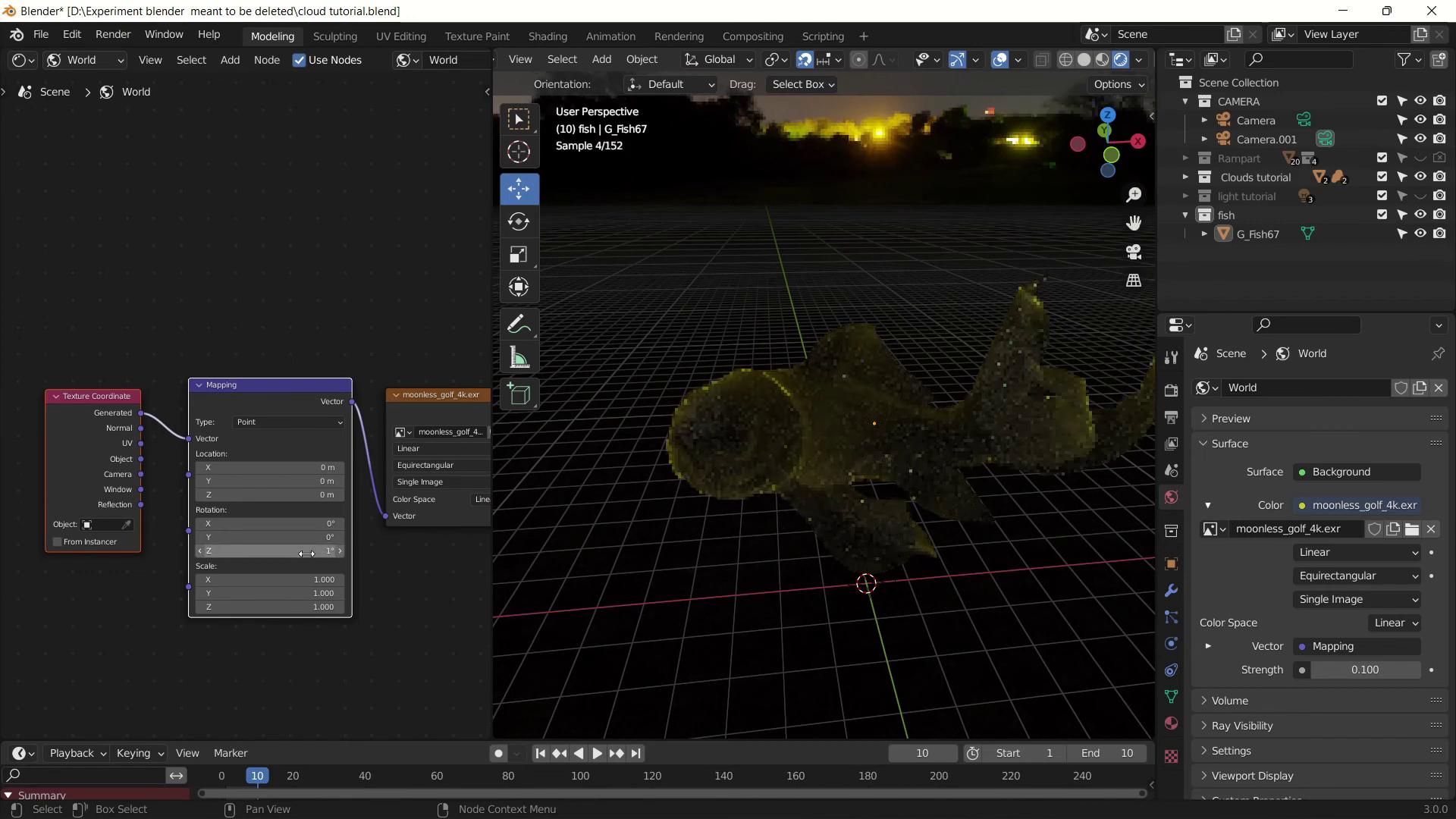
pyautogui.click(307, 554)
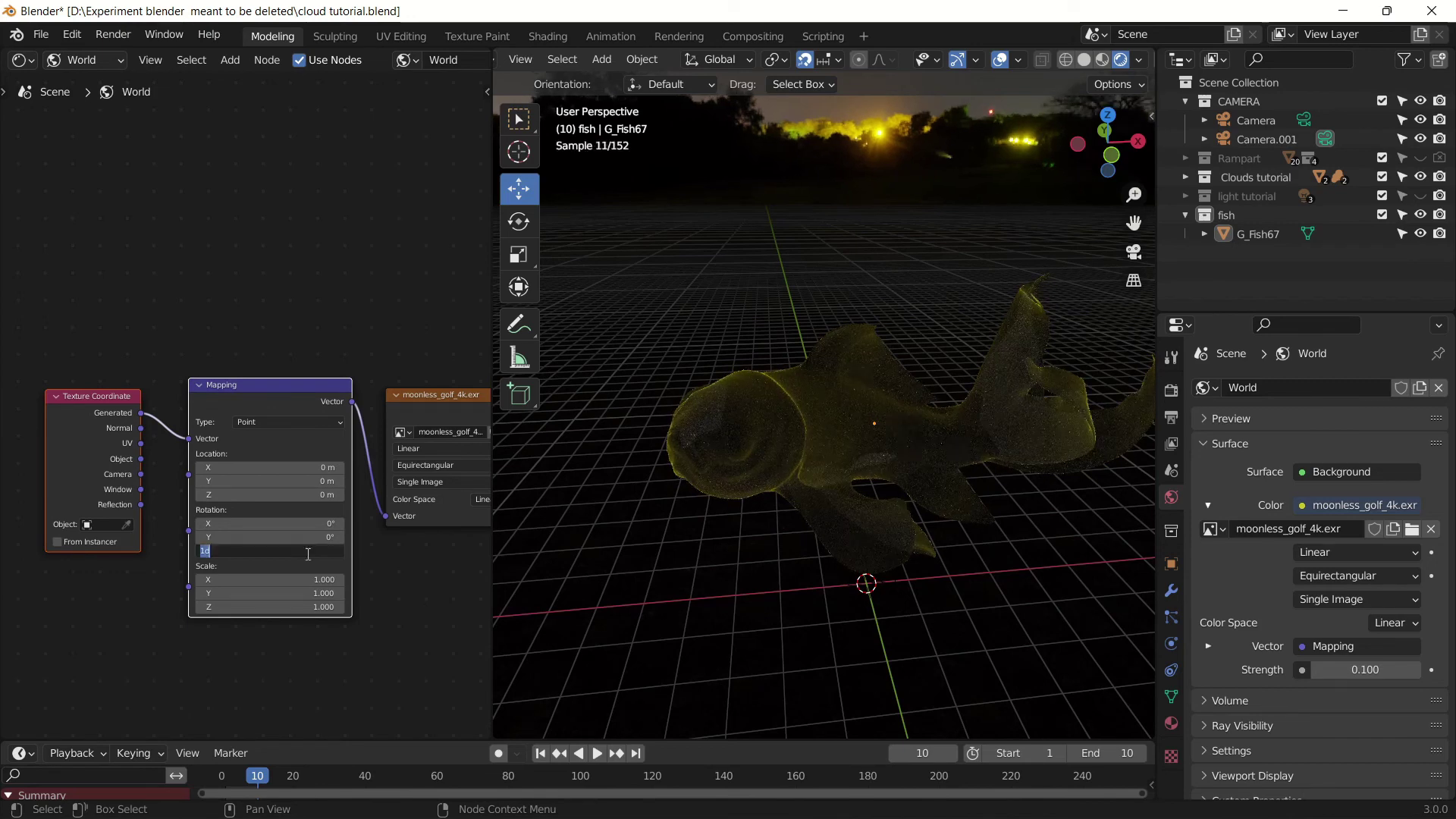
pyautogui.press('Return')
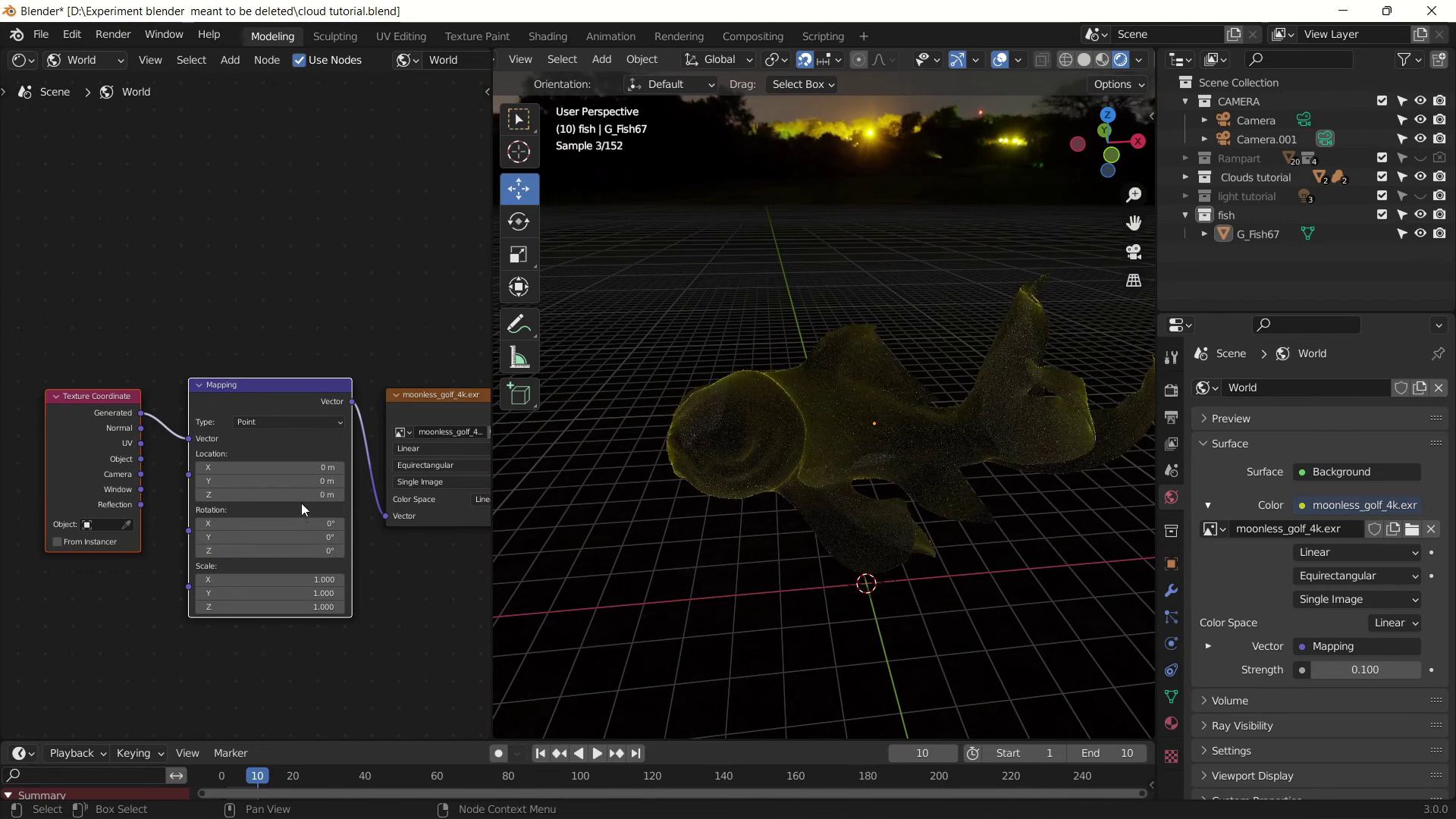
# Set Mapping Location Z to 1 m and orbit around the fish to check the shifted background
pyautogui.click(304, 494)
pyautogui.write('1')
pyautogui.press('Return')
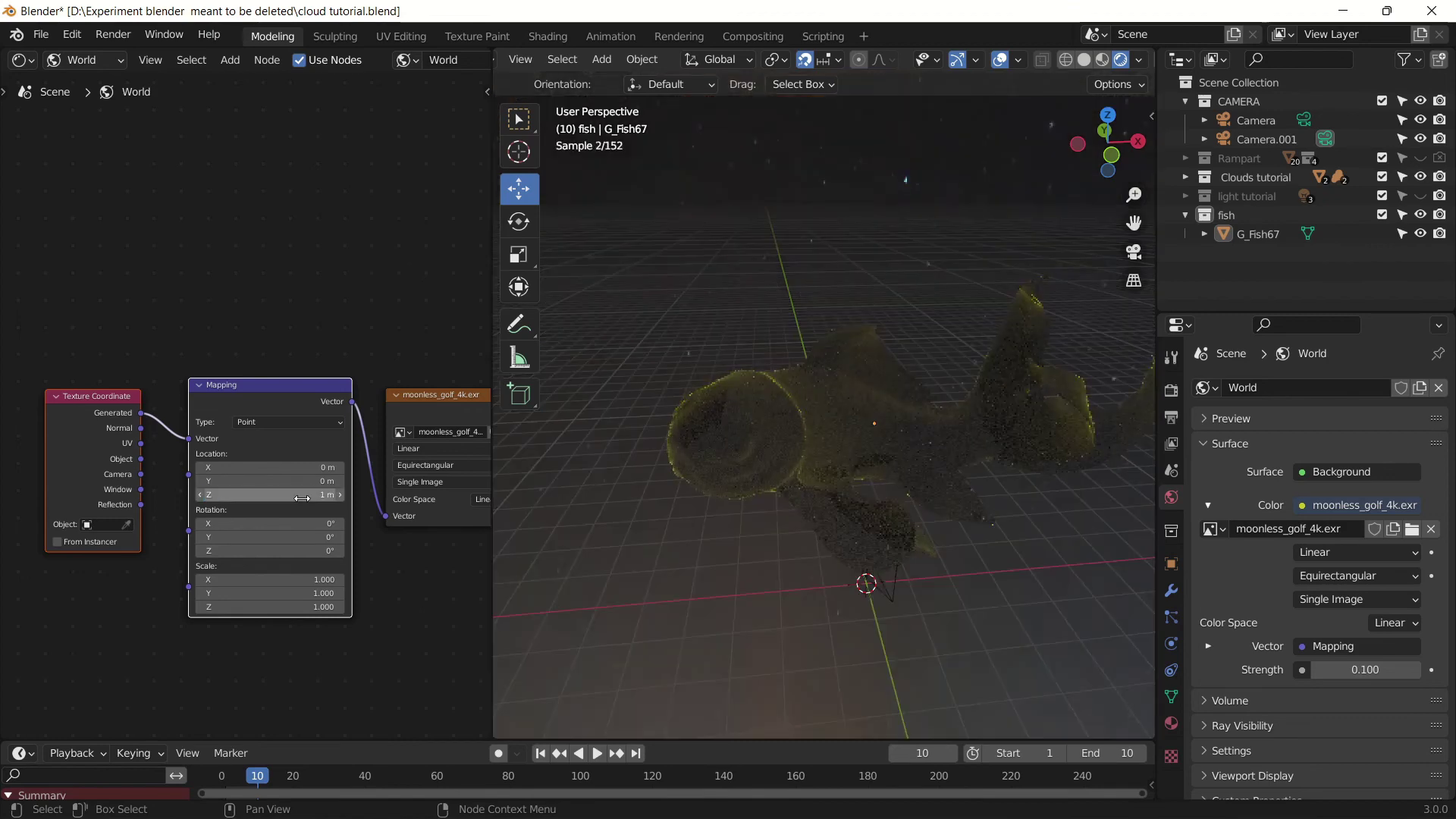
pyautogui.moveTo(744, 508); pyautogui.dragTo(927, 480, button='middle')
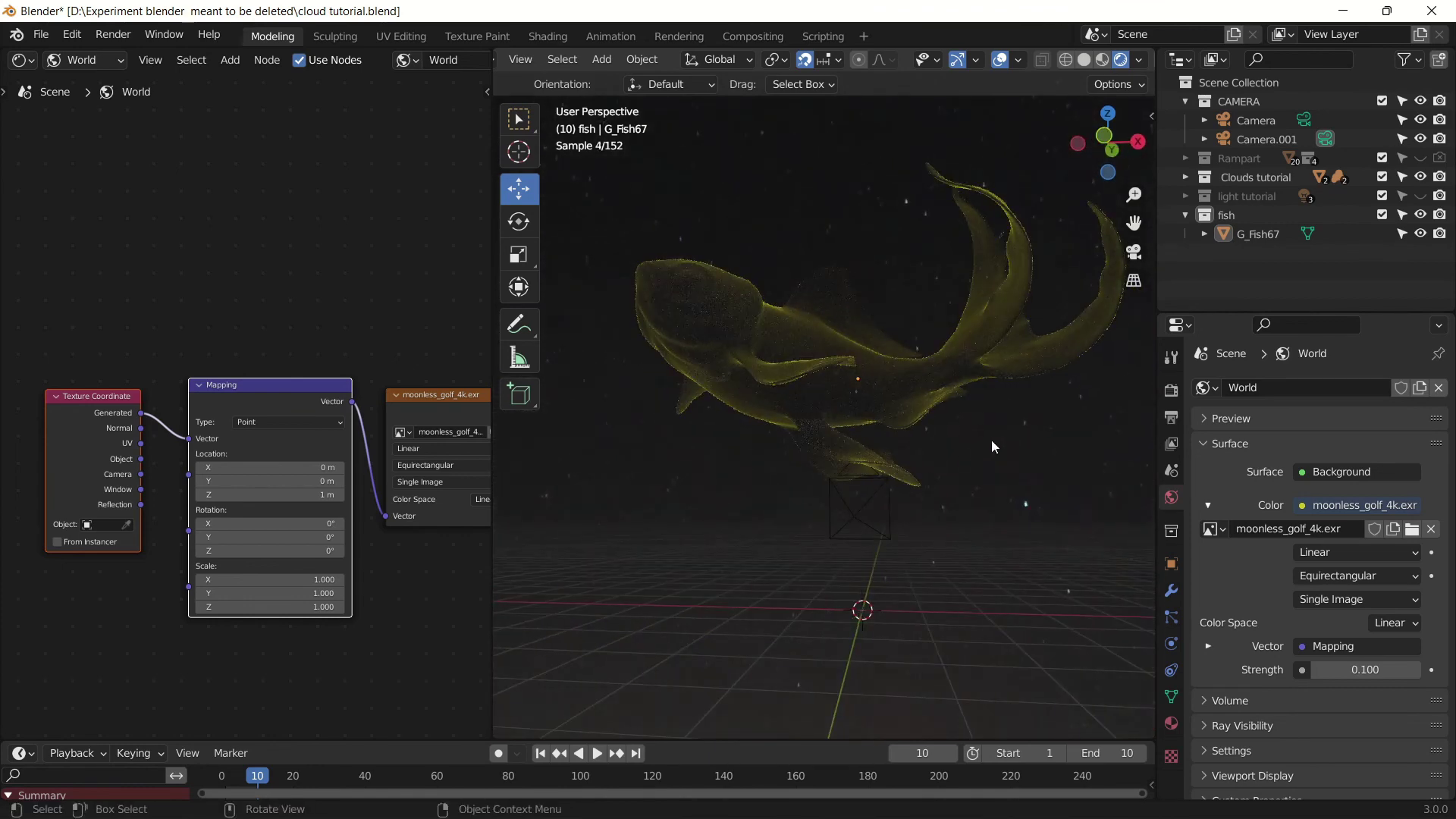
pyautogui.moveTo(1003, 431); pyautogui.dragTo(986, 494, button='middle')
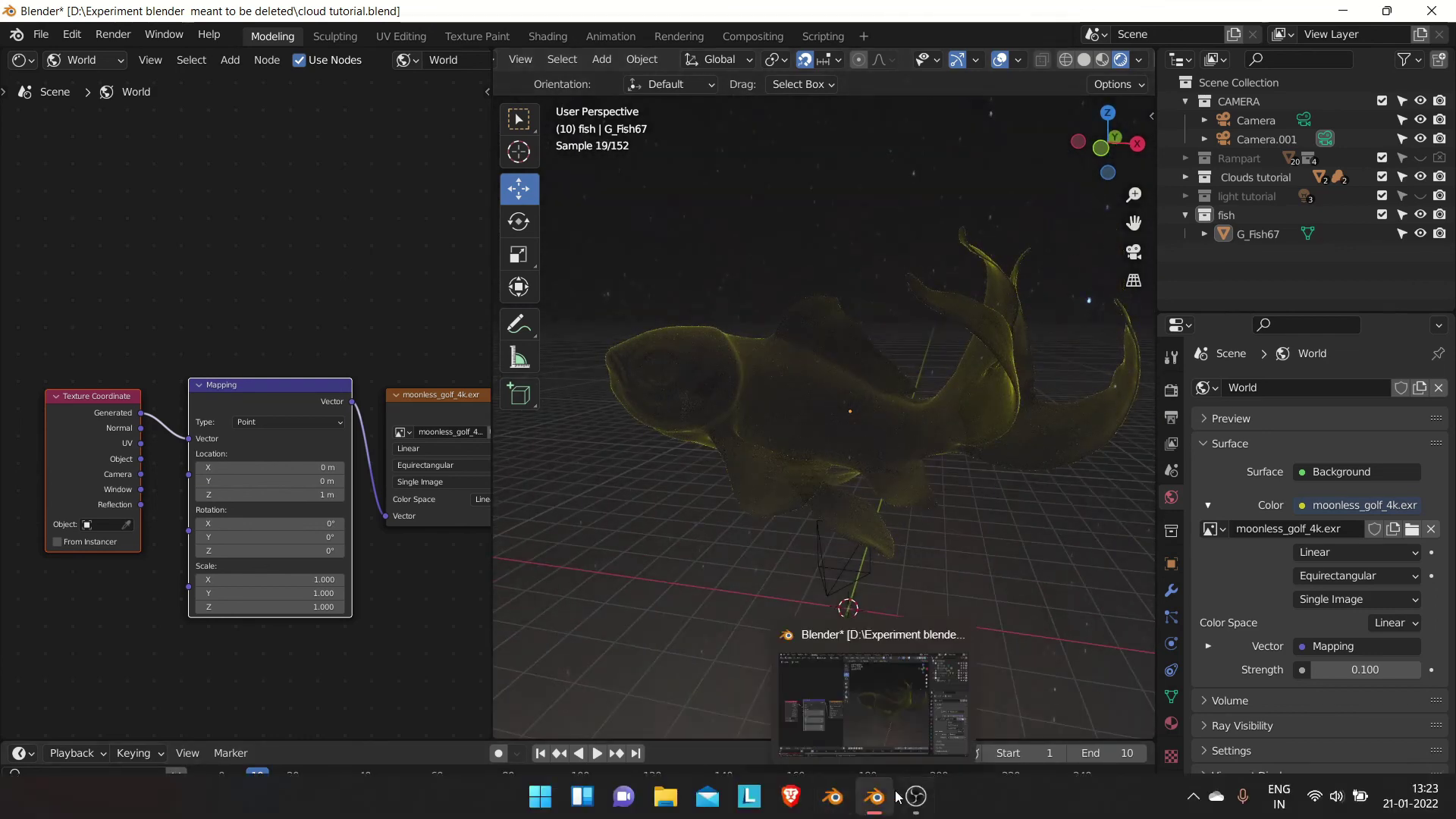
pyautogui.click(916, 803)
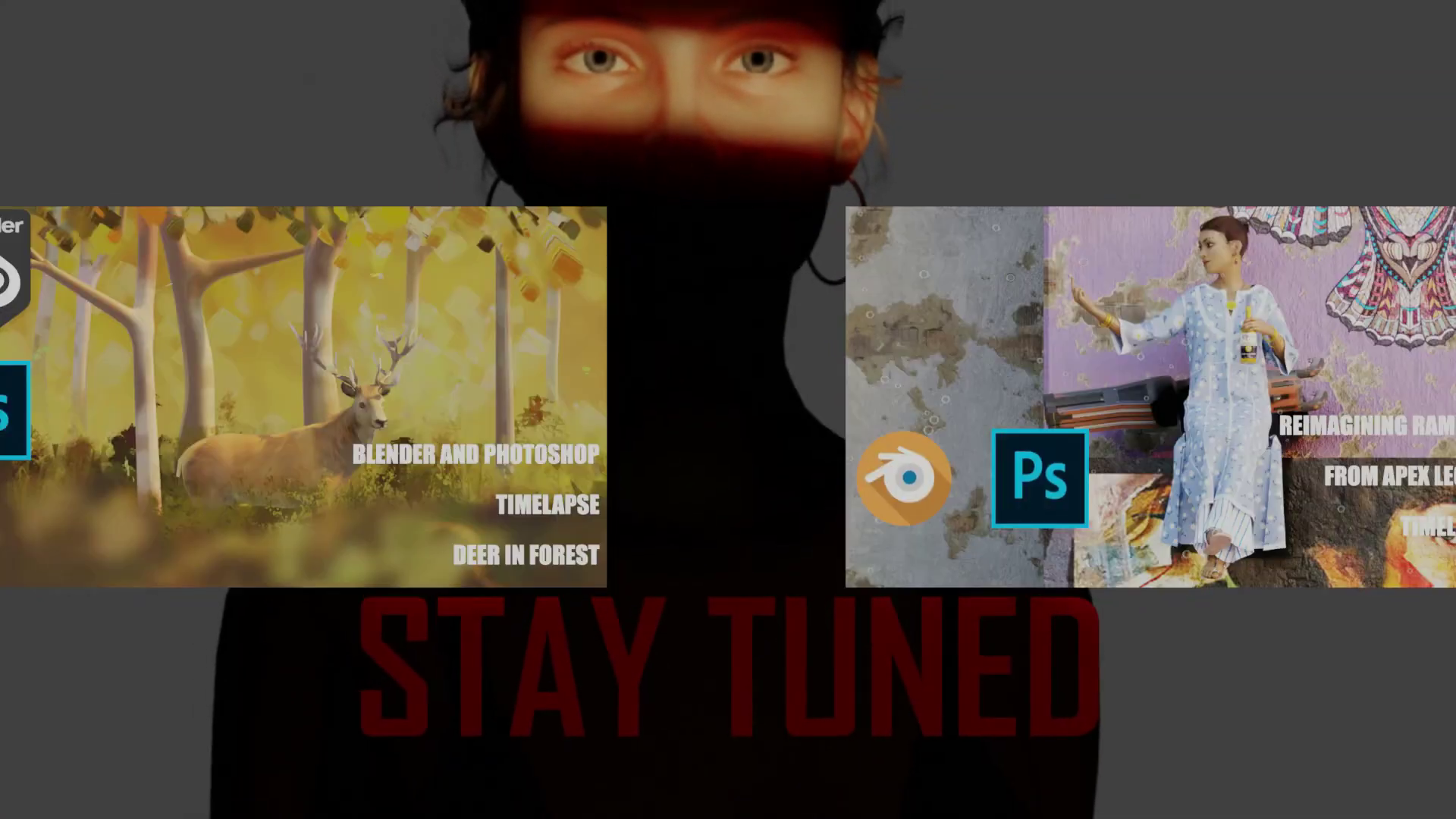